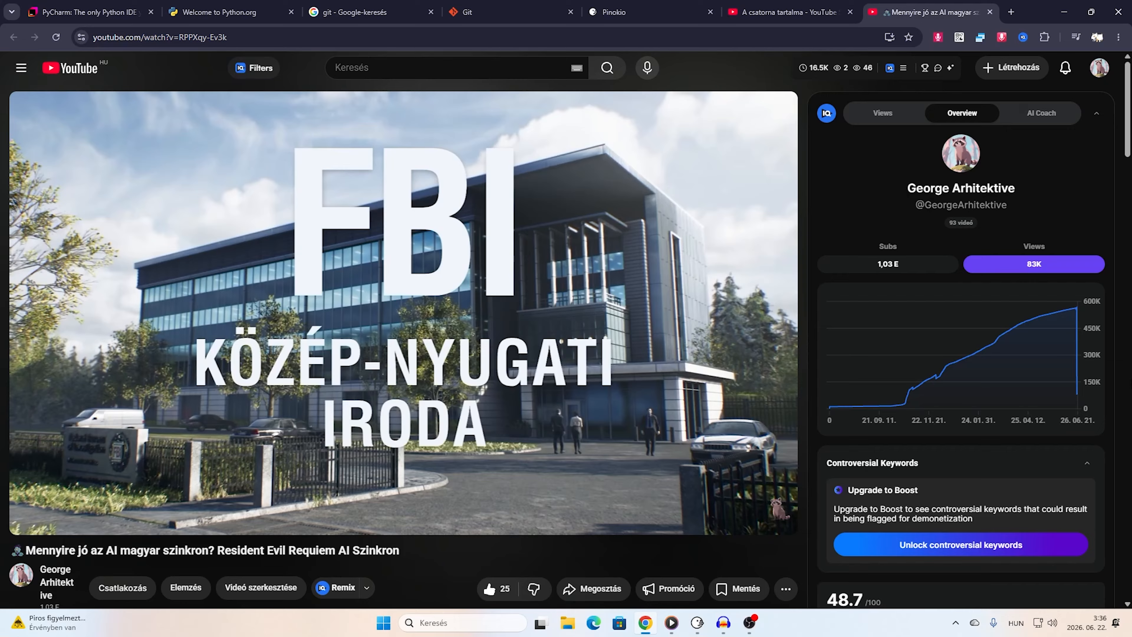
Examine the PyCharm product page on the JetBrains site down to its AI features section.
click(89, 12)
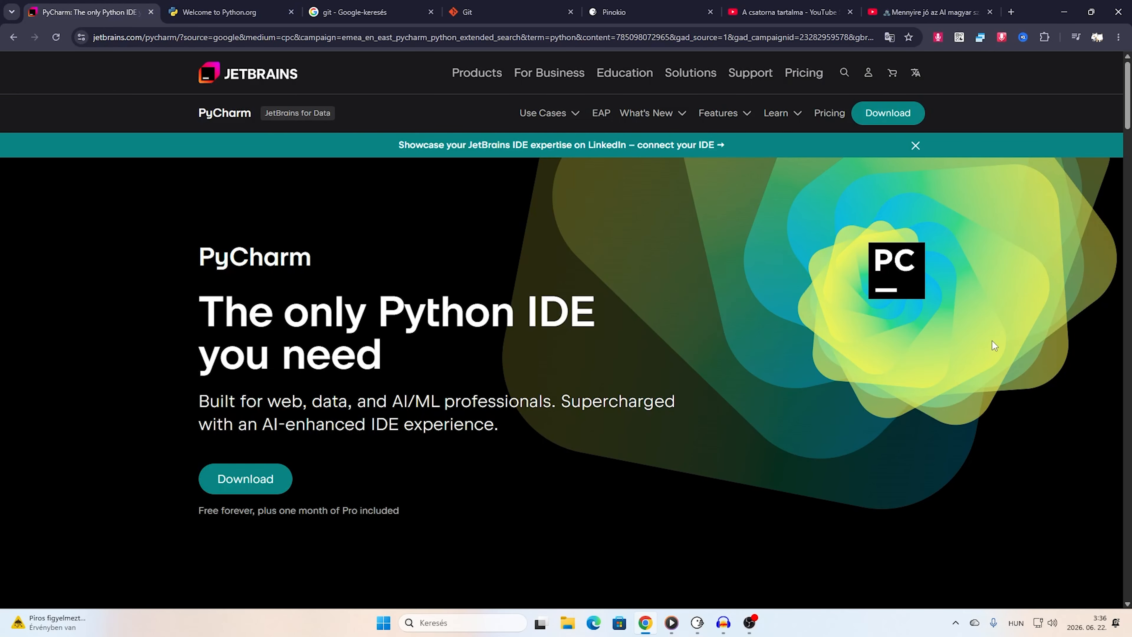
scroll(1002, 331, down, 3)
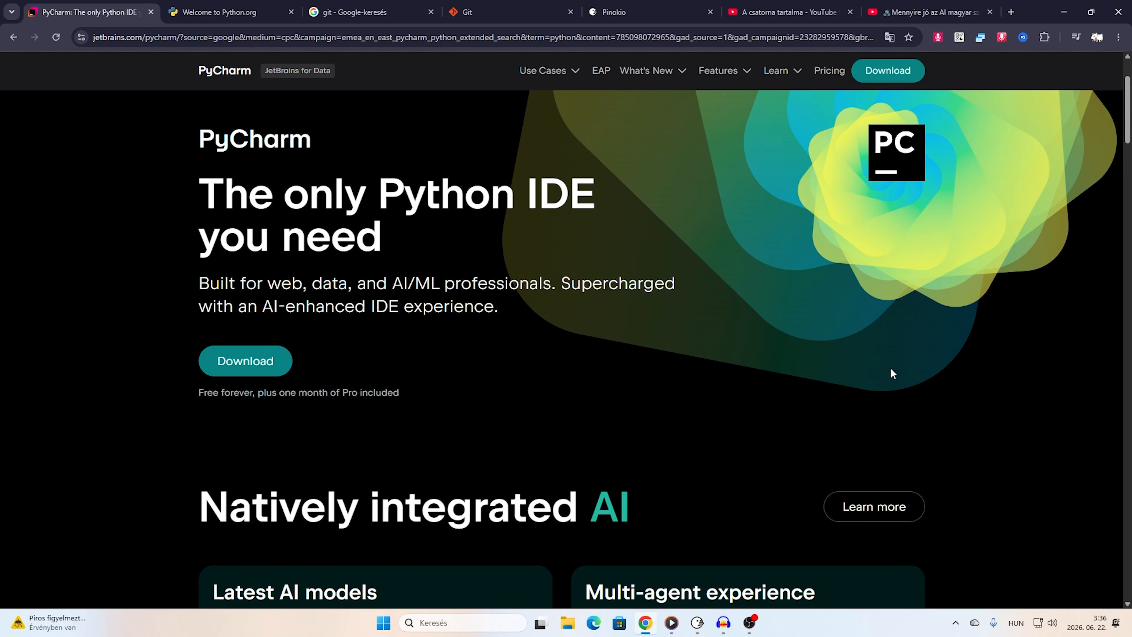
scroll(958, 363, down, 7)
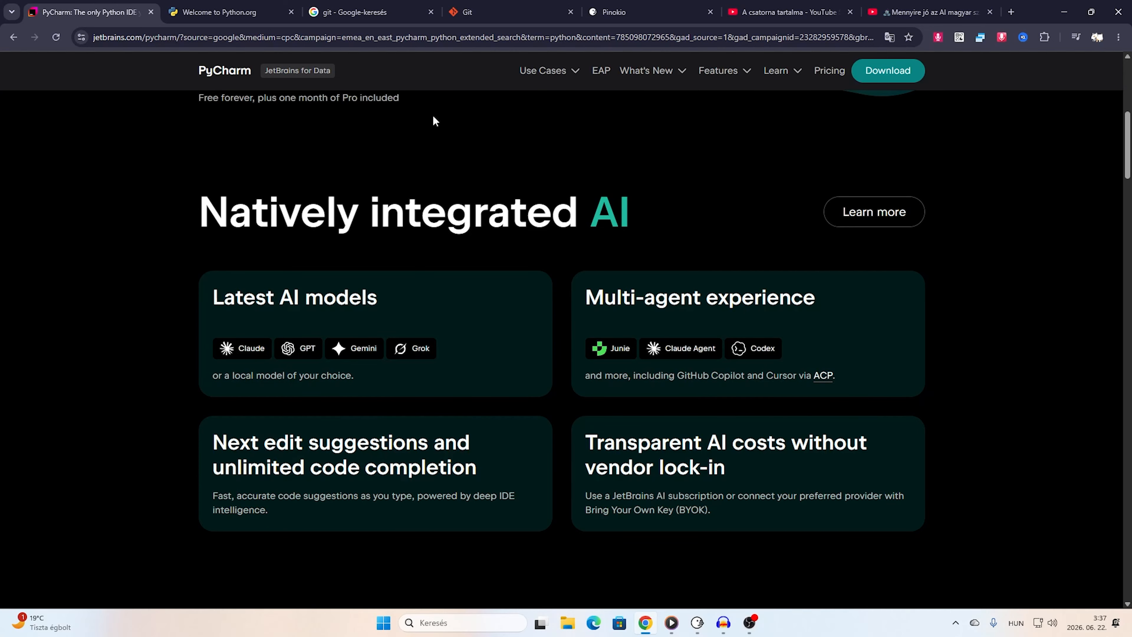
Look at the Python.org, Git and Pinokio websites, closing the git search results page along the way.
click(273, 13)
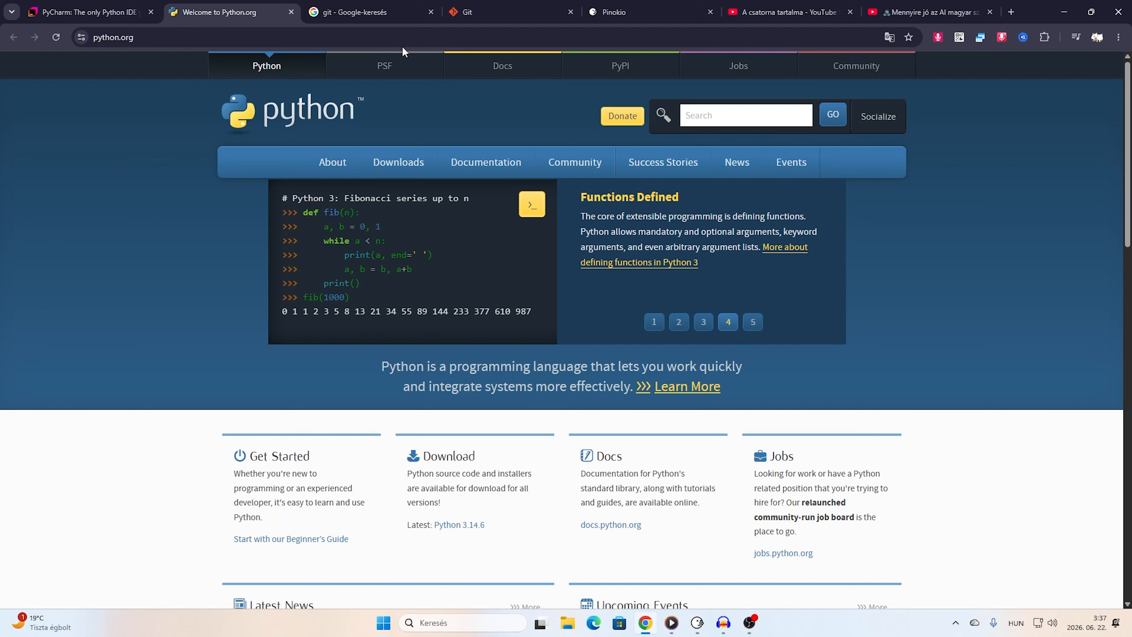
click(431, 12)
click(370, 12)
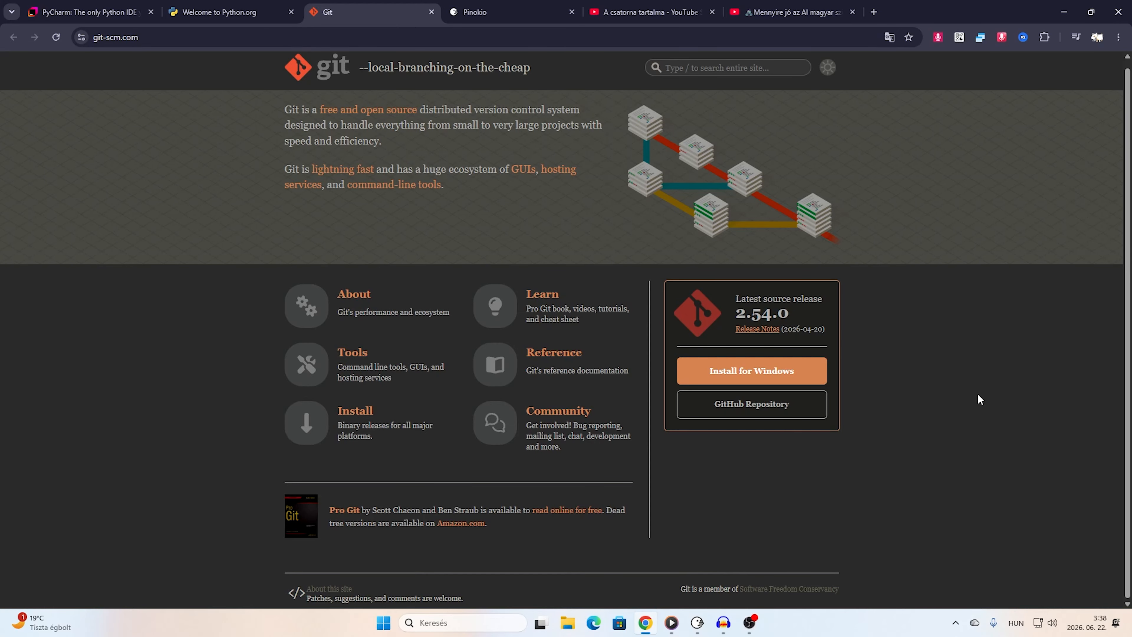
click(499, 12)
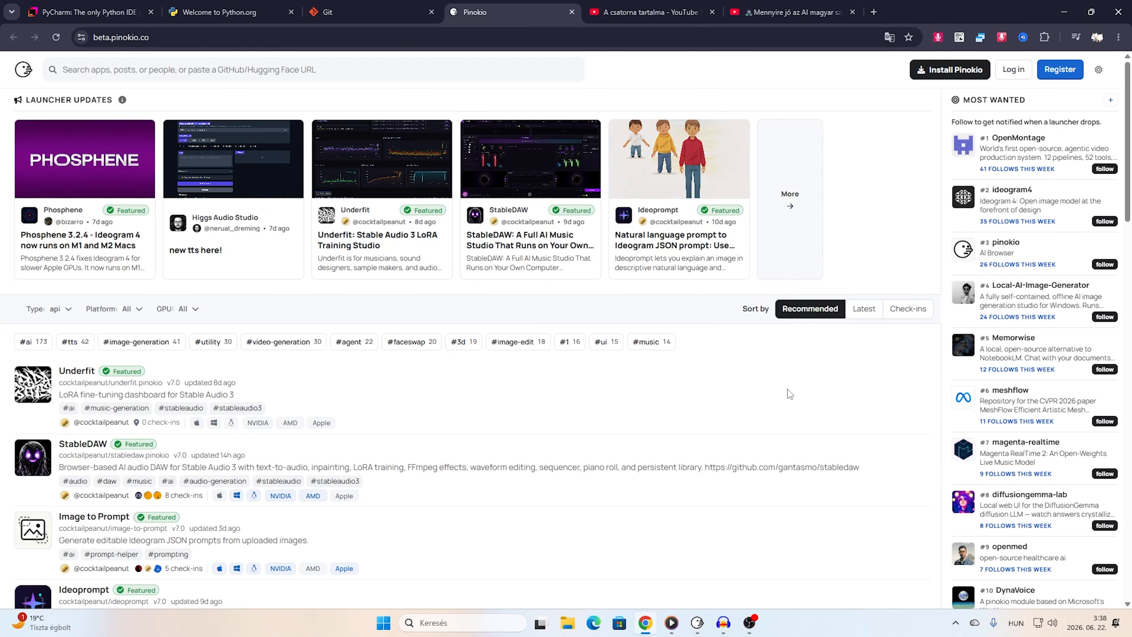
Switch to the Pinokio desktop app, view its Explore catalogue and return home to open e2-f5-tts.
click(697, 622)
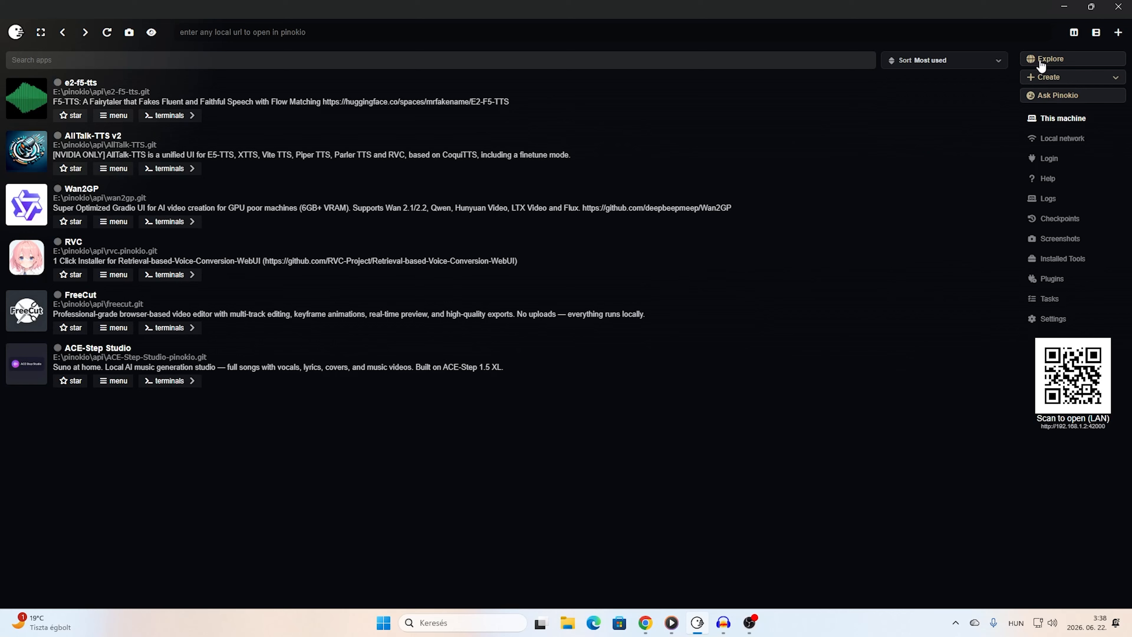
click(1064, 61)
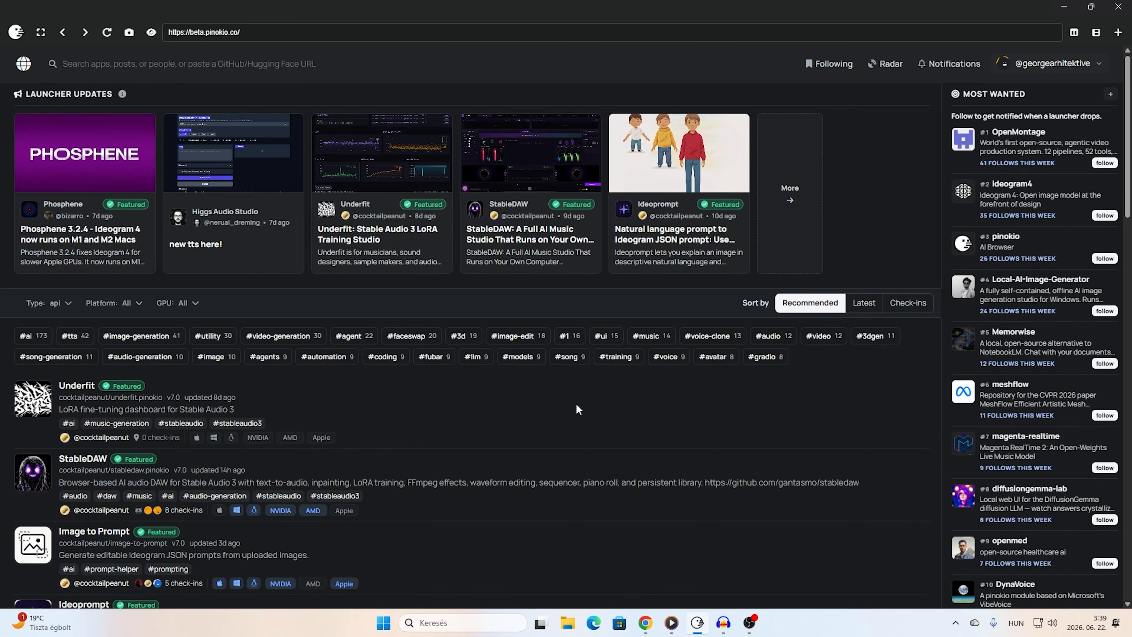
click(16, 34)
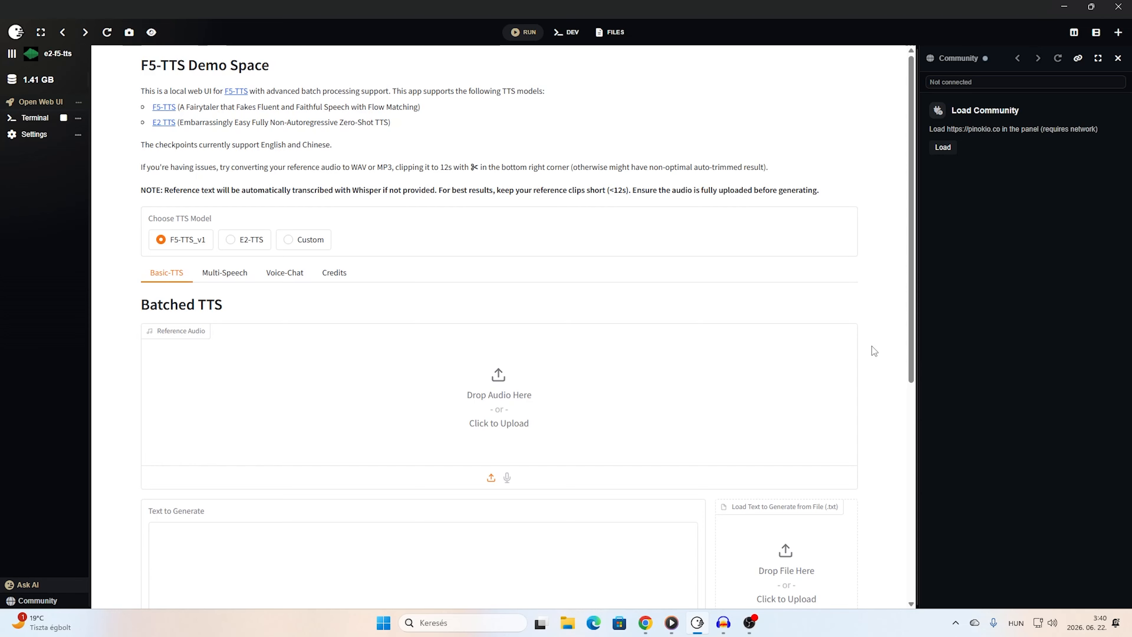
Choose the Custom TTS model and check its local model and vocab file paths.
click(311, 243)
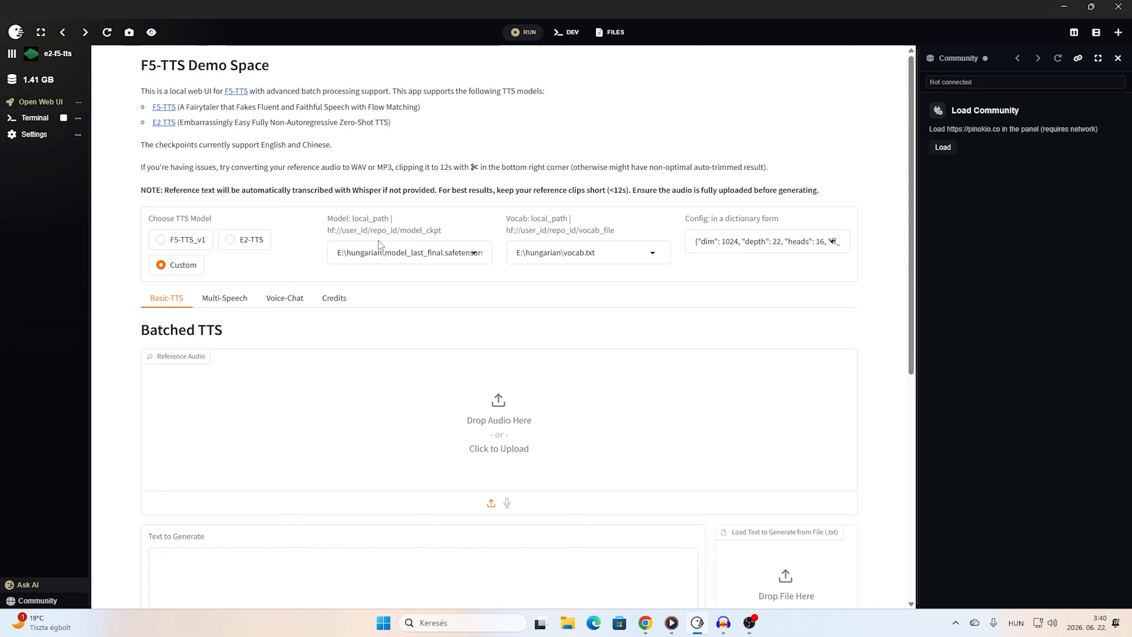
click(364, 253)
drag(364, 253, 475, 258)
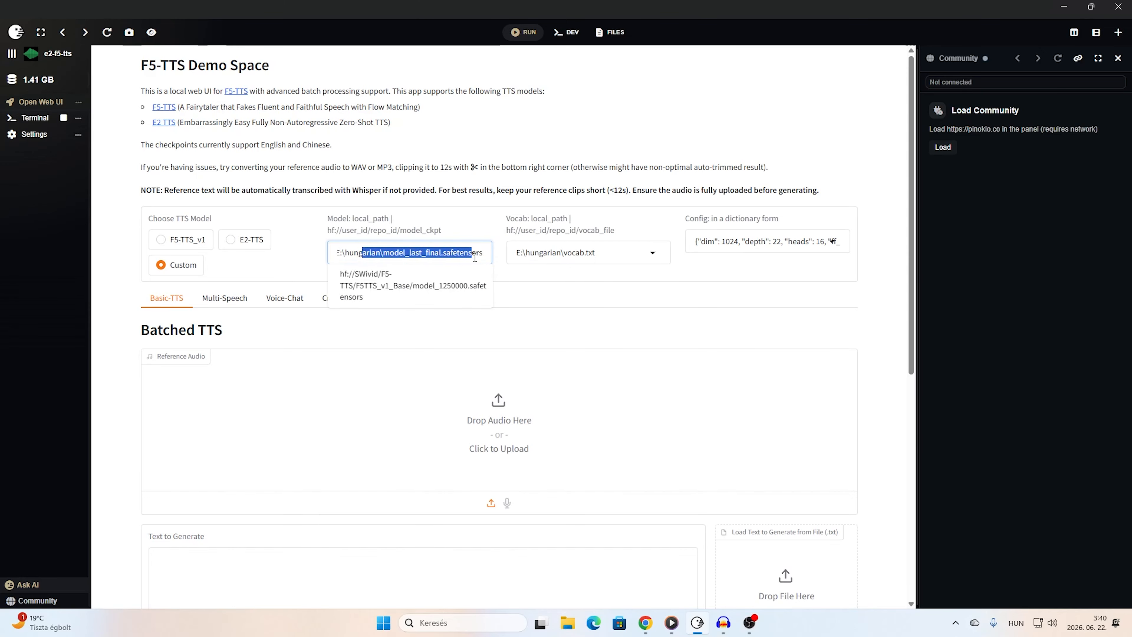
click(553, 253)
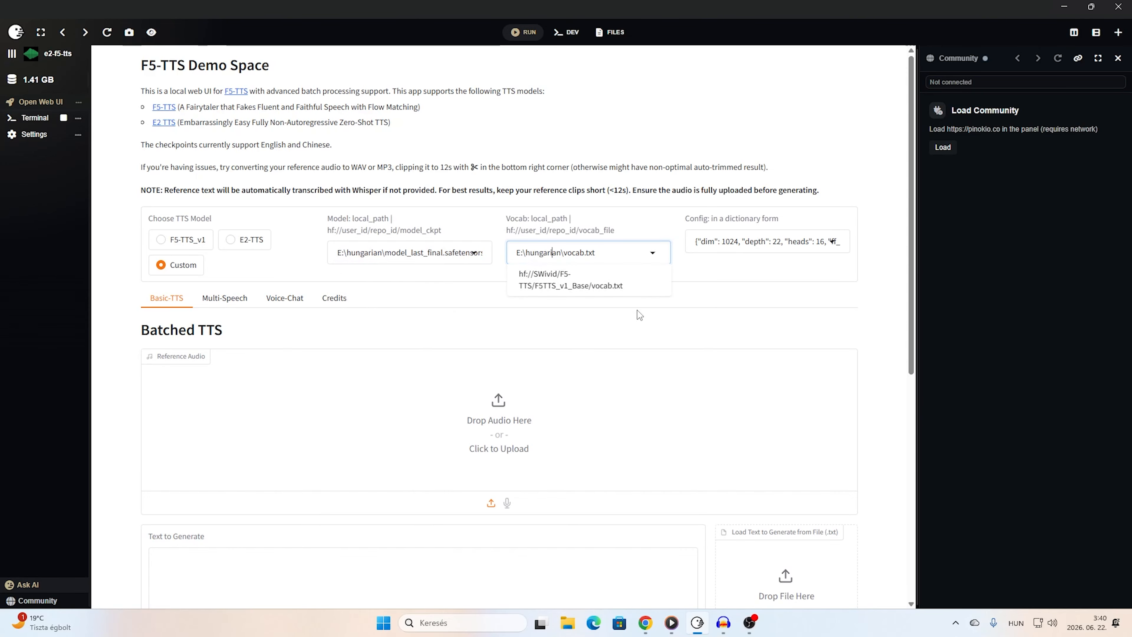
click(638, 309)
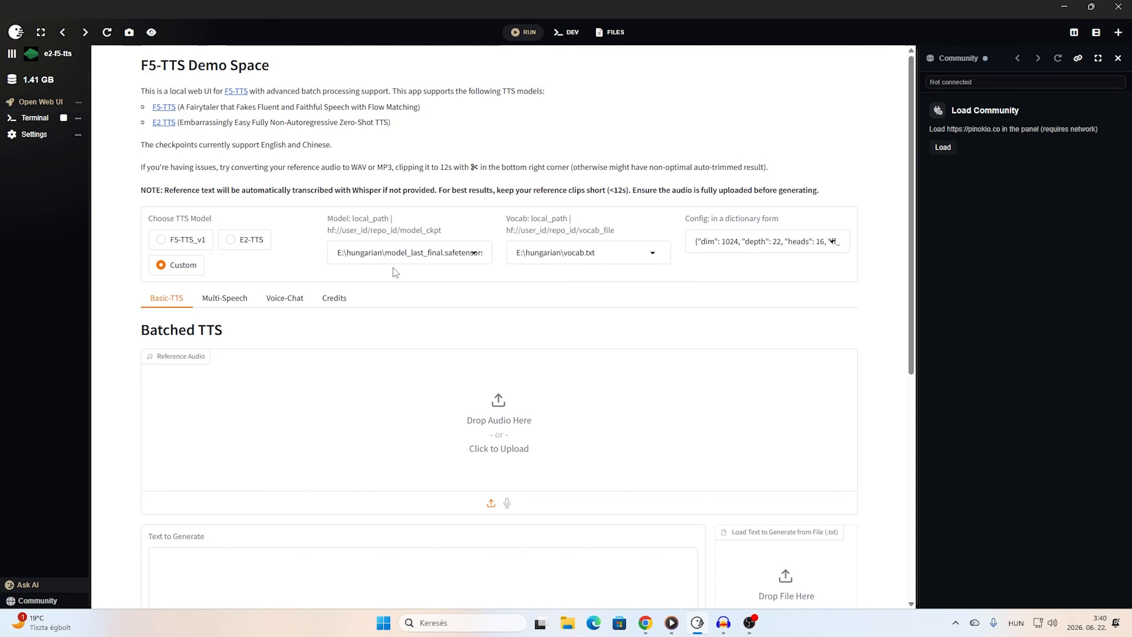
drag(382, 253, 597, 253)
click(566, 308)
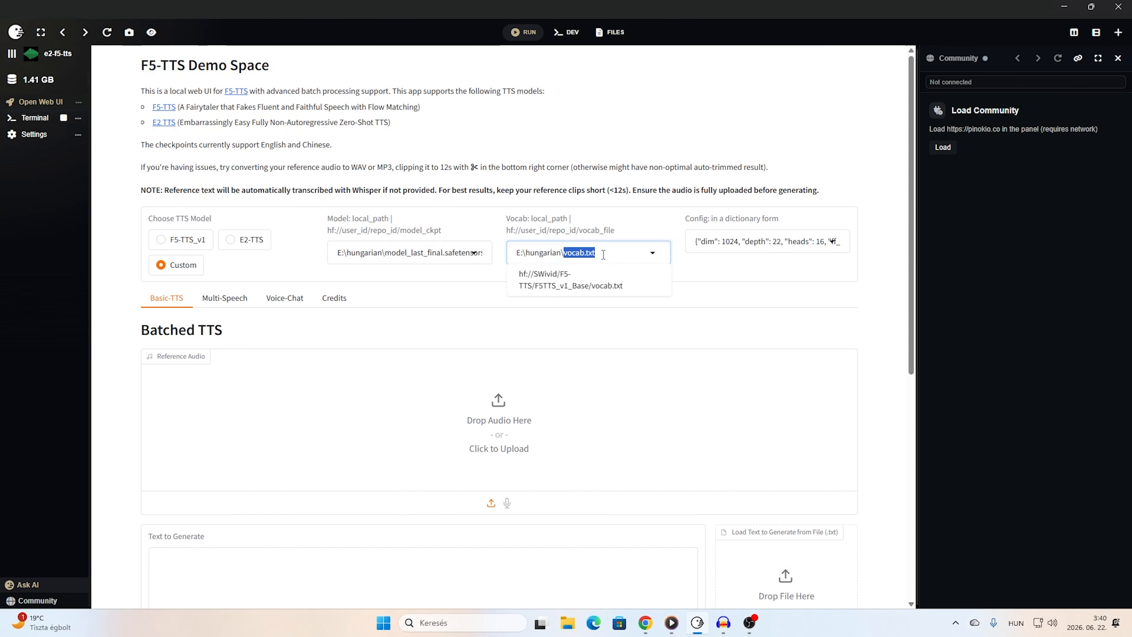
click(462, 306)
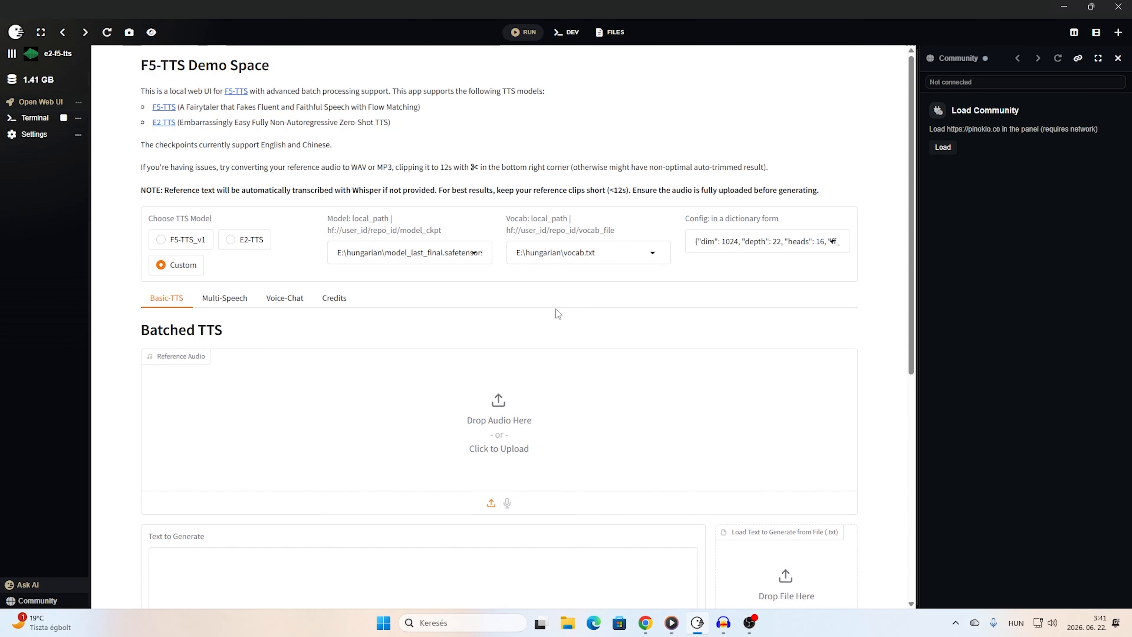
Load the nemsokarakesz audio file from D:\Felvétel\resident\nemsokára kész as the reference audio.
scroll(555, 309, down, 3)
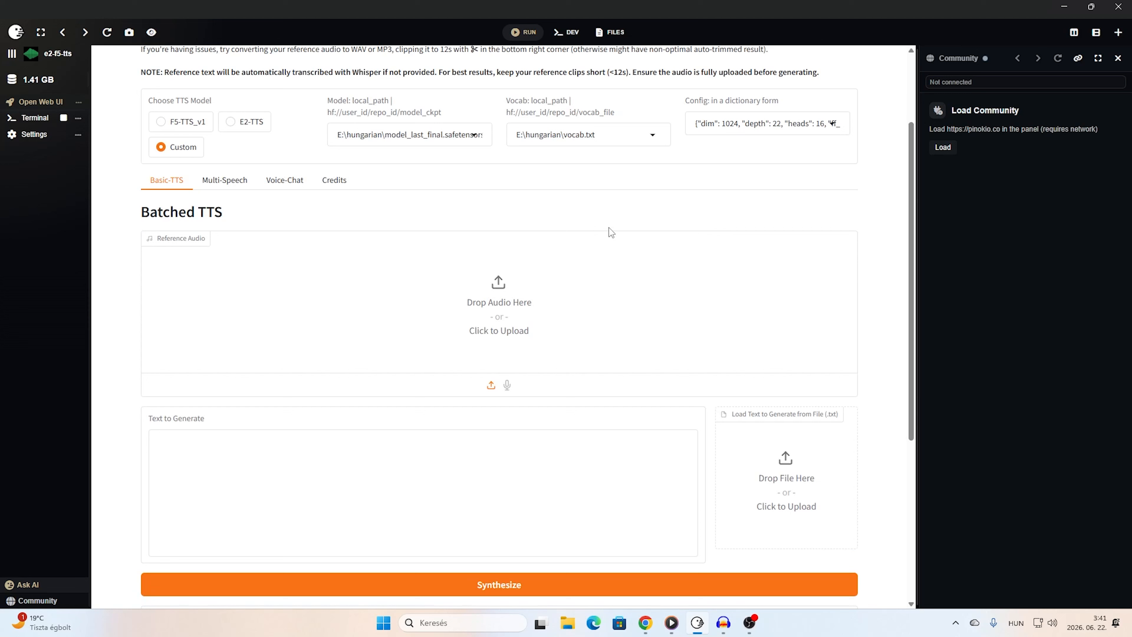
click(615, 289)
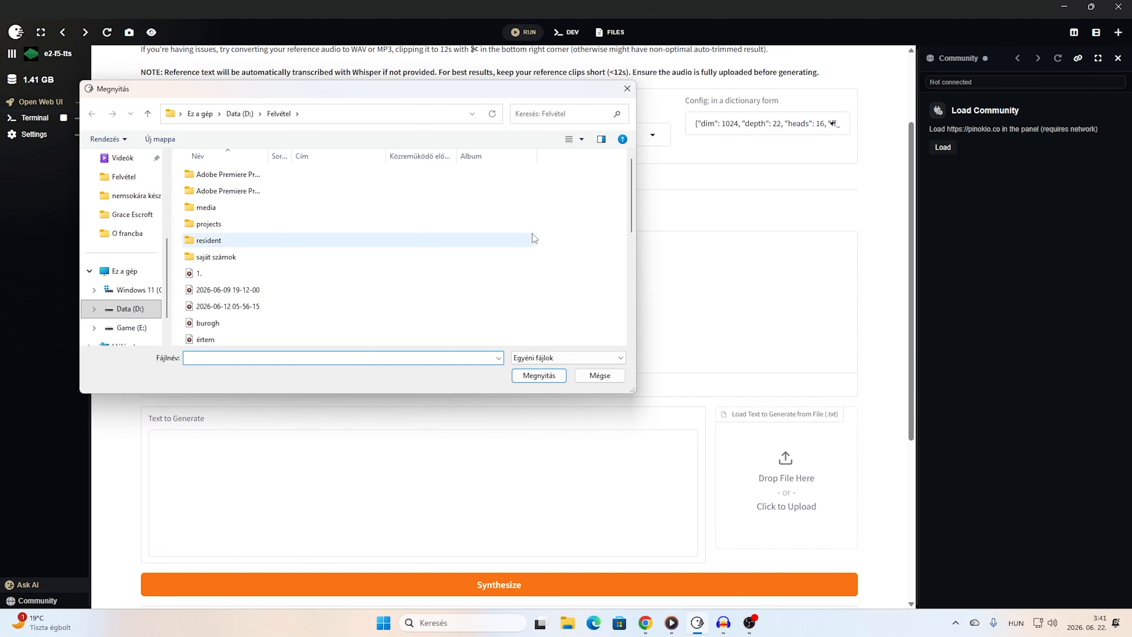
click(627, 88)
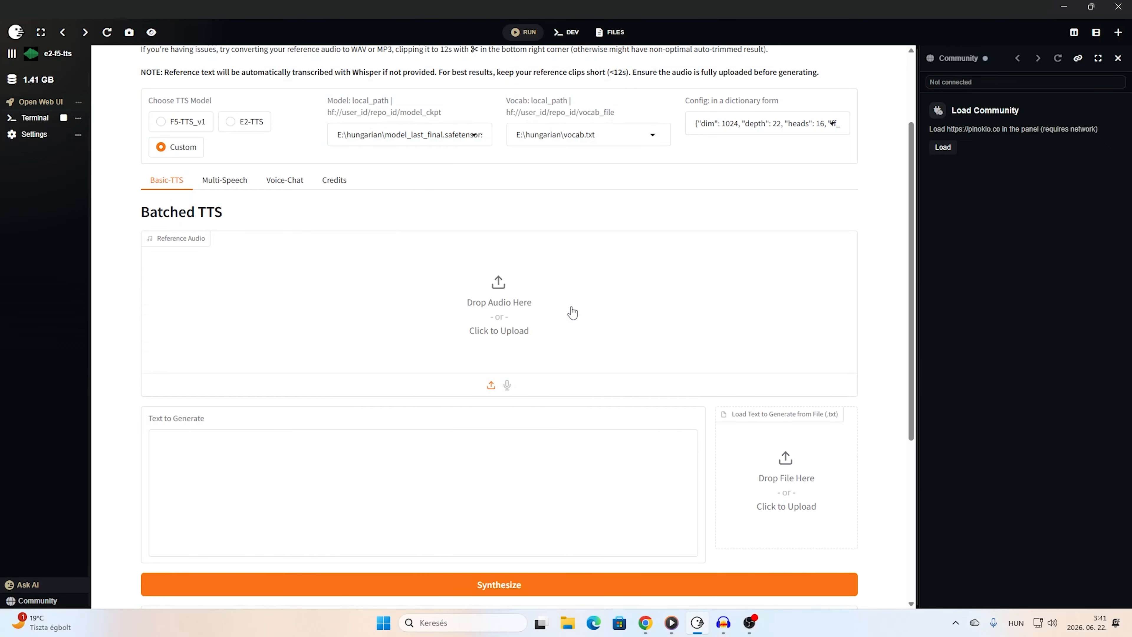
click(509, 308)
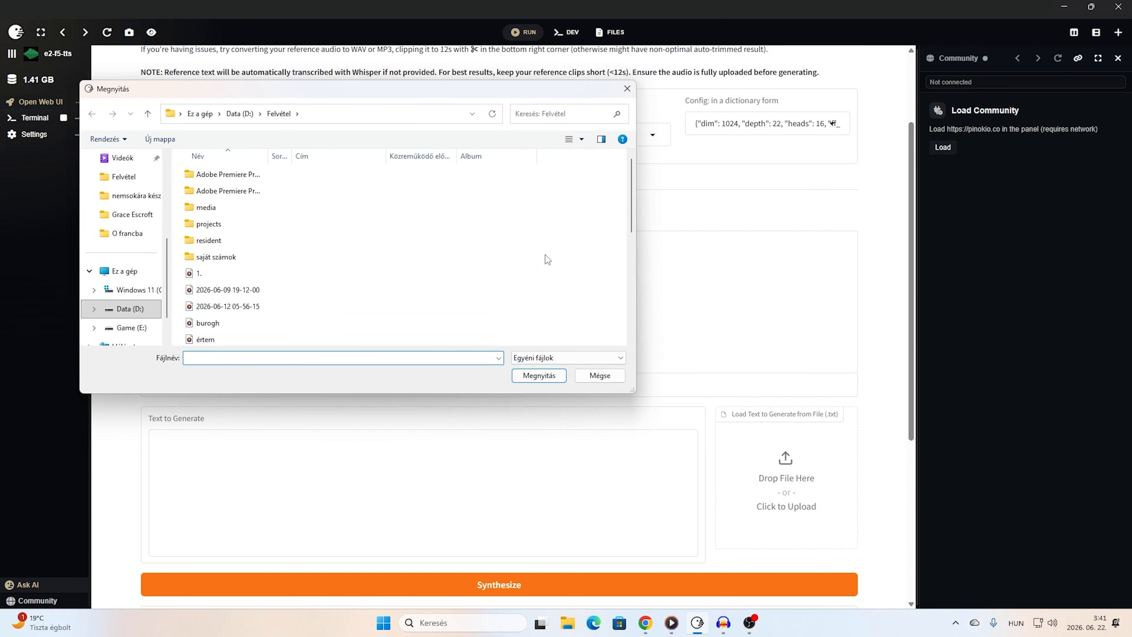
scroll(291, 338, down, 2)
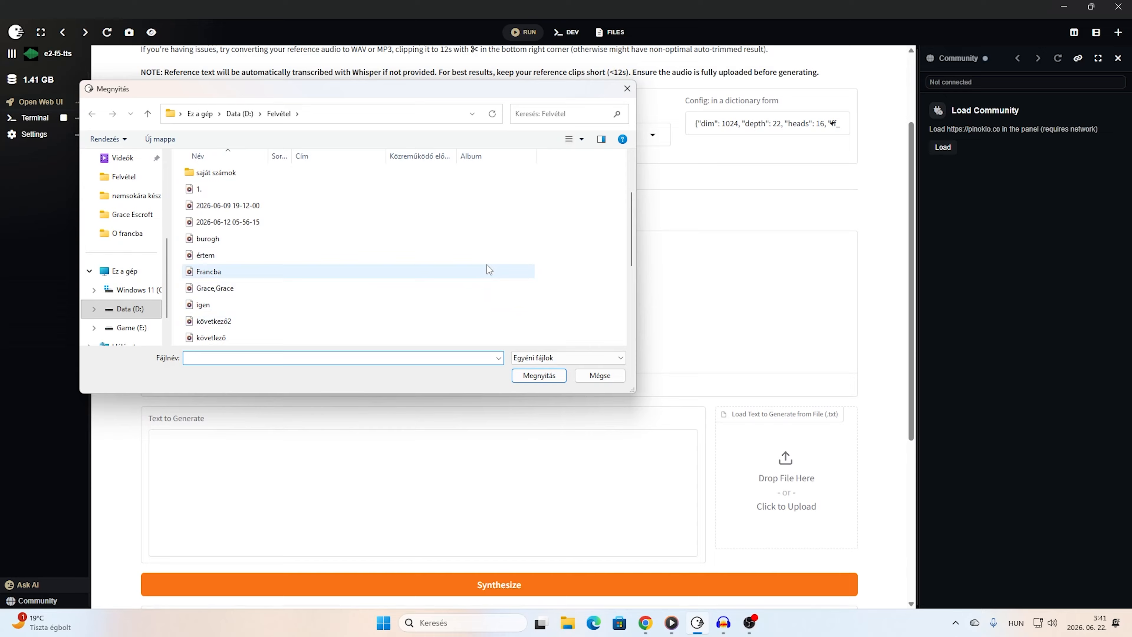
scroll(486, 265, down, 1)
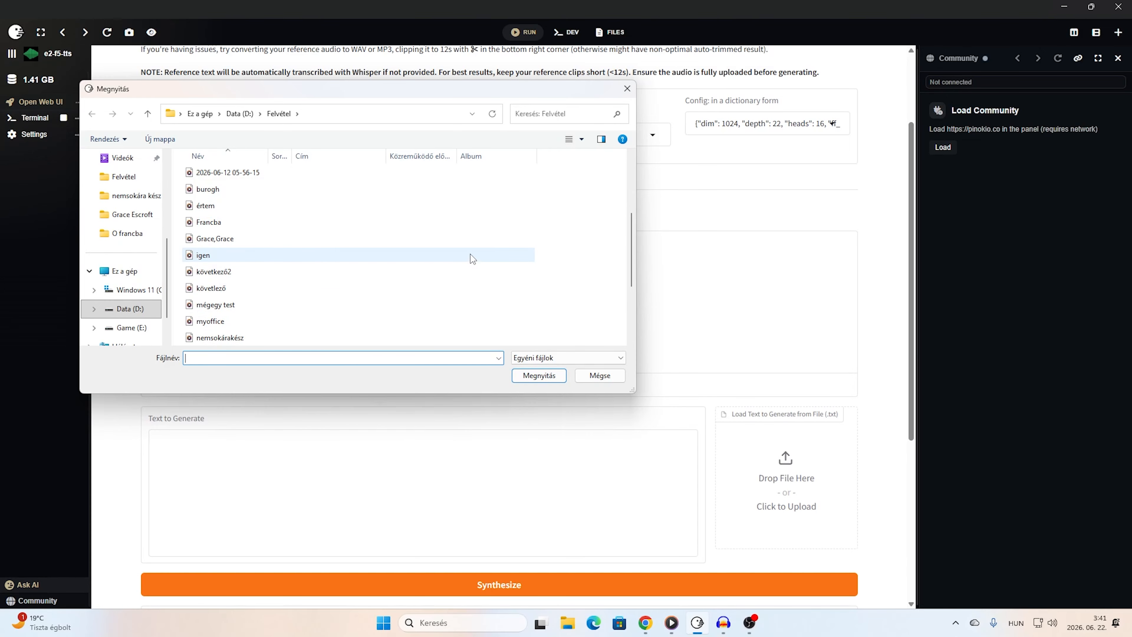
scroll(433, 279, up, 3)
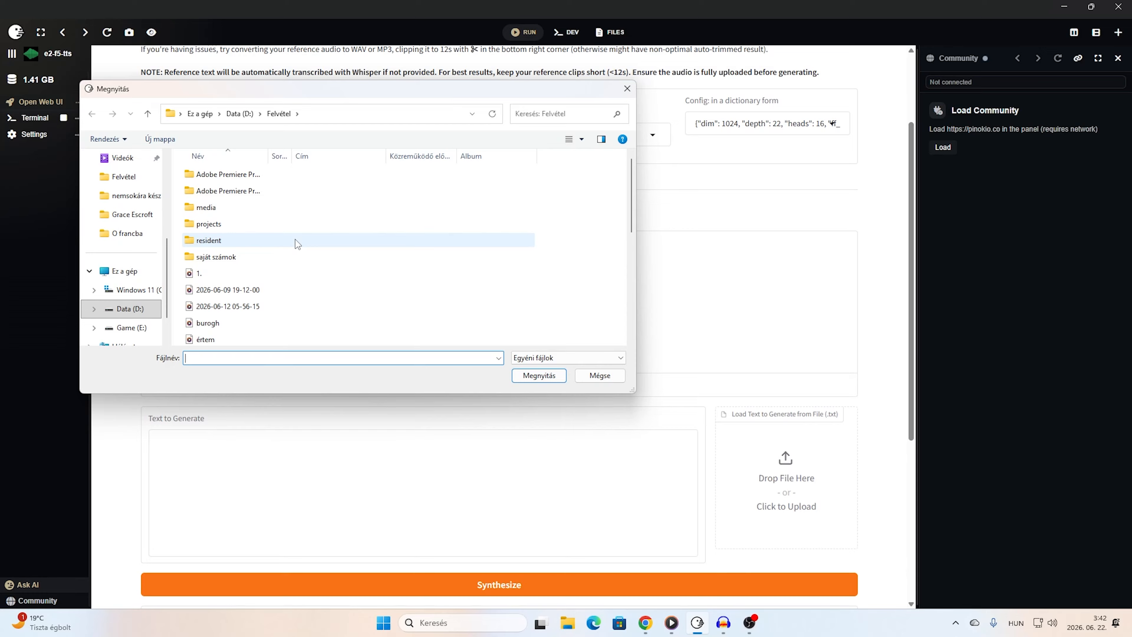
double_click(297, 243)
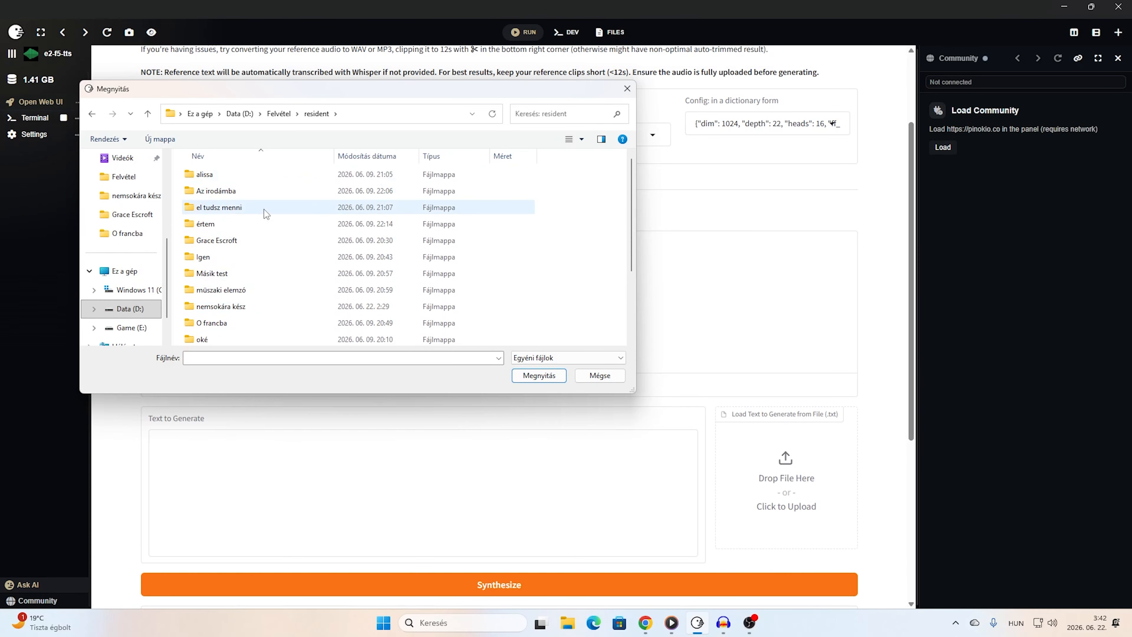
scroll(317, 311, down, 1)
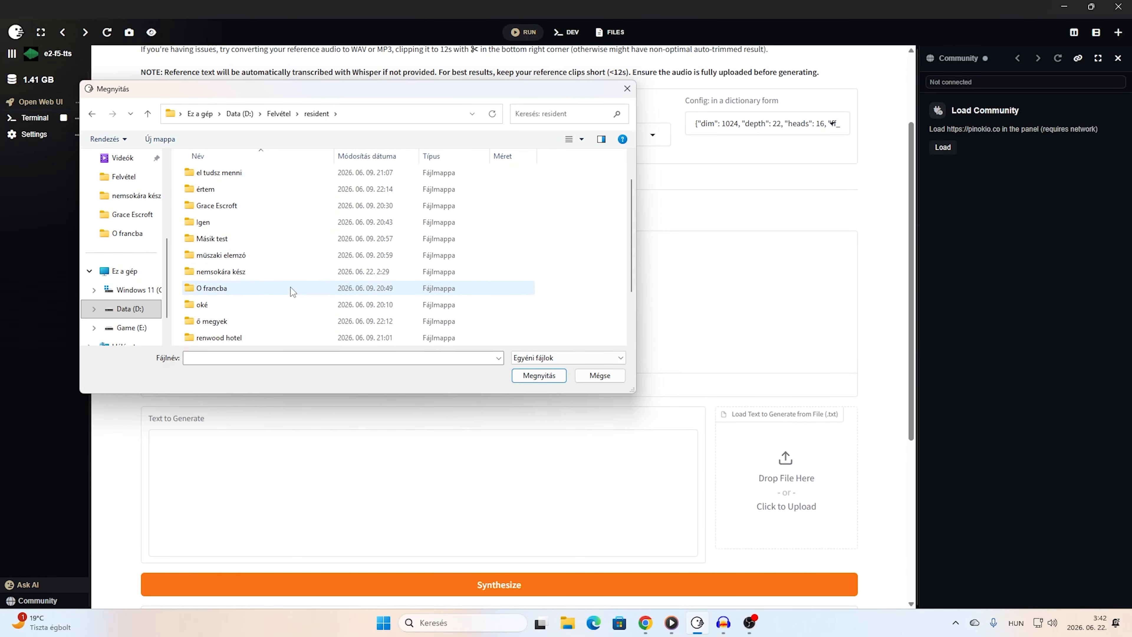
scroll(291, 288, down, 2)
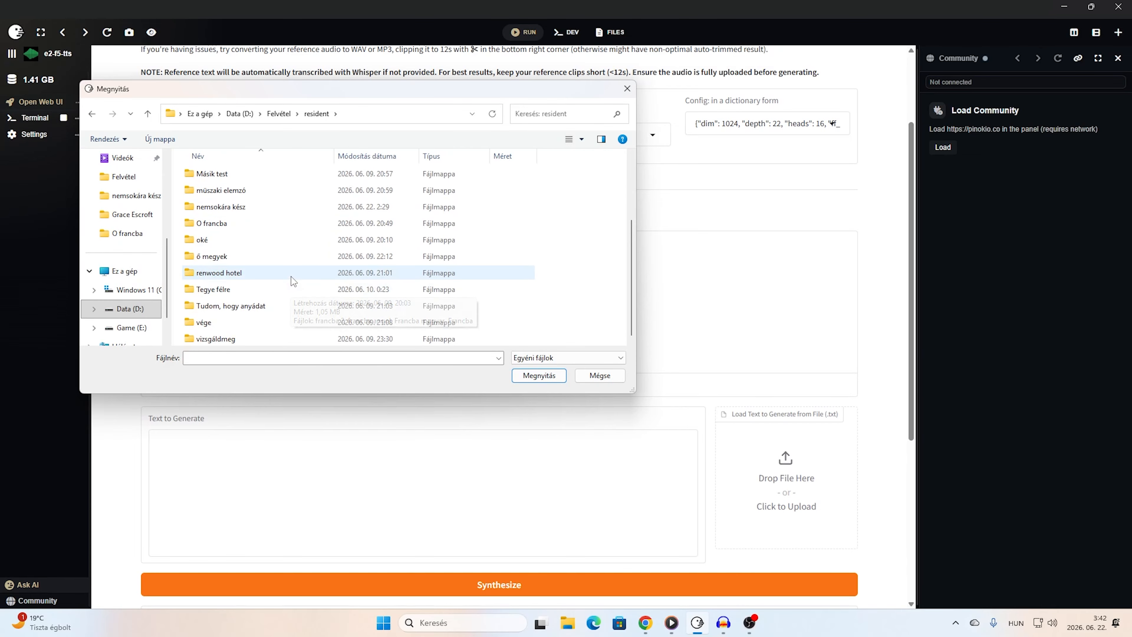
click(264, 208)
double_click(262, 208)
click(291, 191)
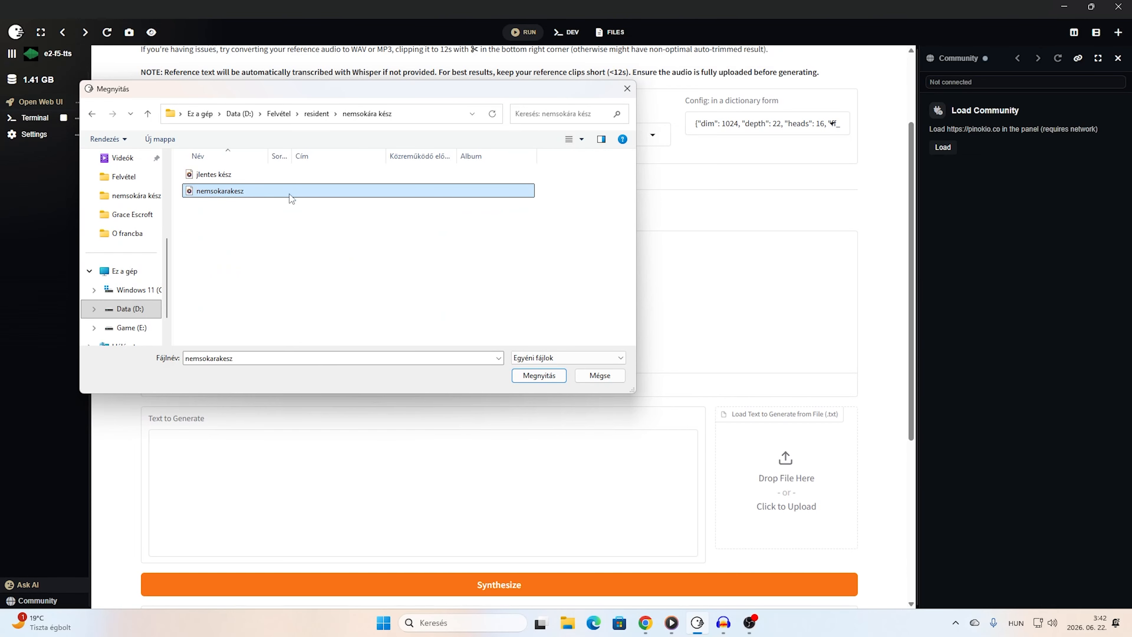
click(518, 379)
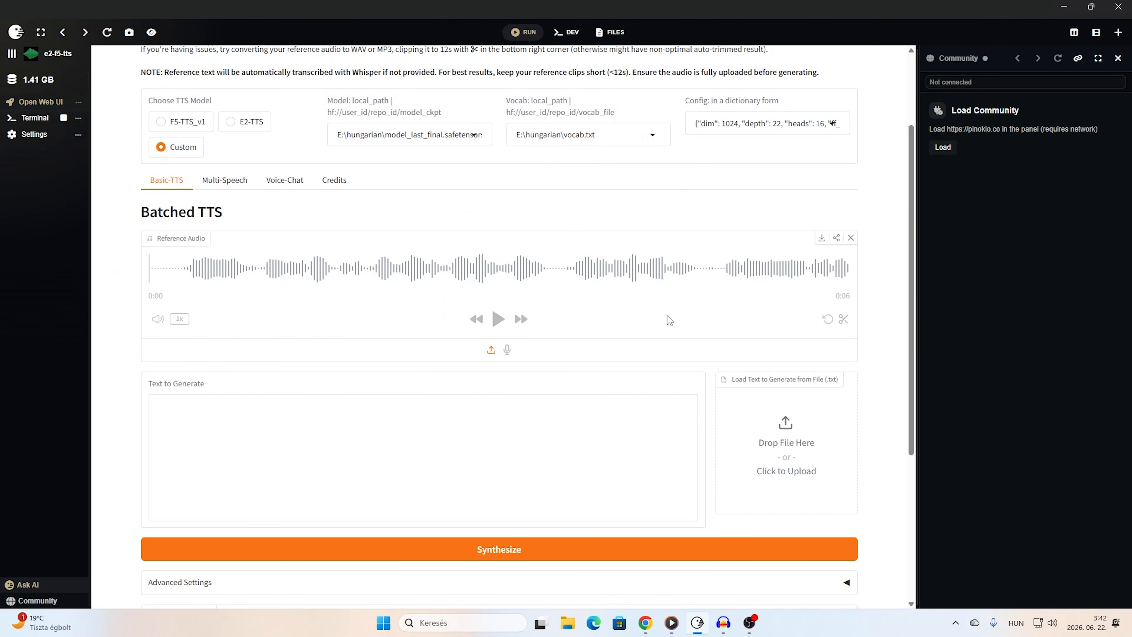
Play back the loaded reference audio and pause it.
click(498, 321)
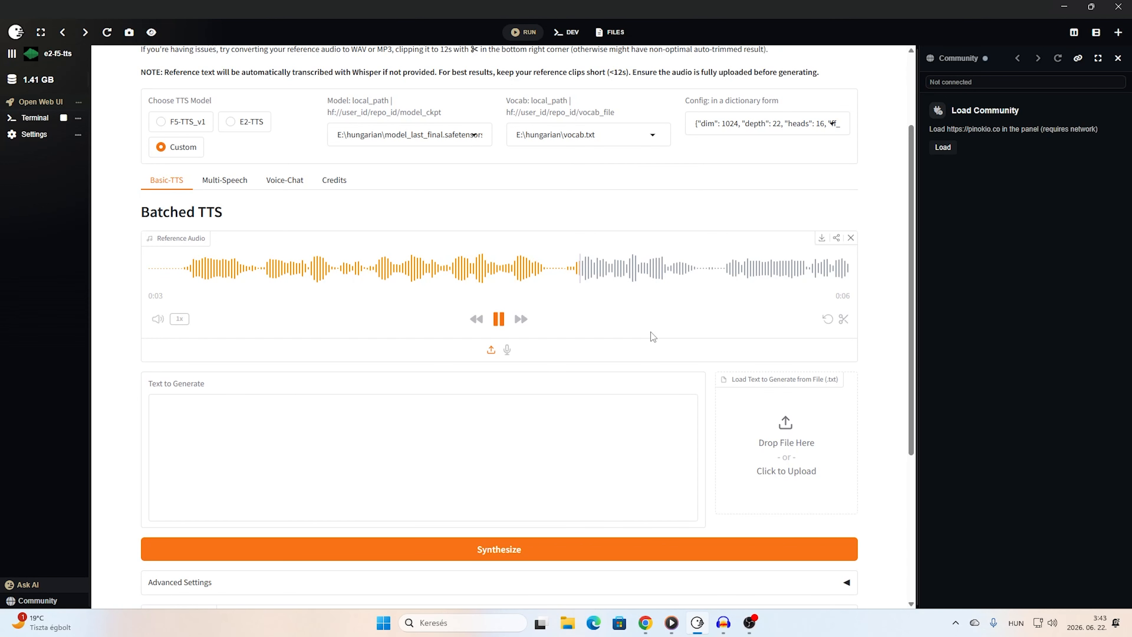
click(498, 320)
click(498, 319)
Load the text to generate from the "nemsokára magyar" text file.
scroll(843, 364, down, 4)
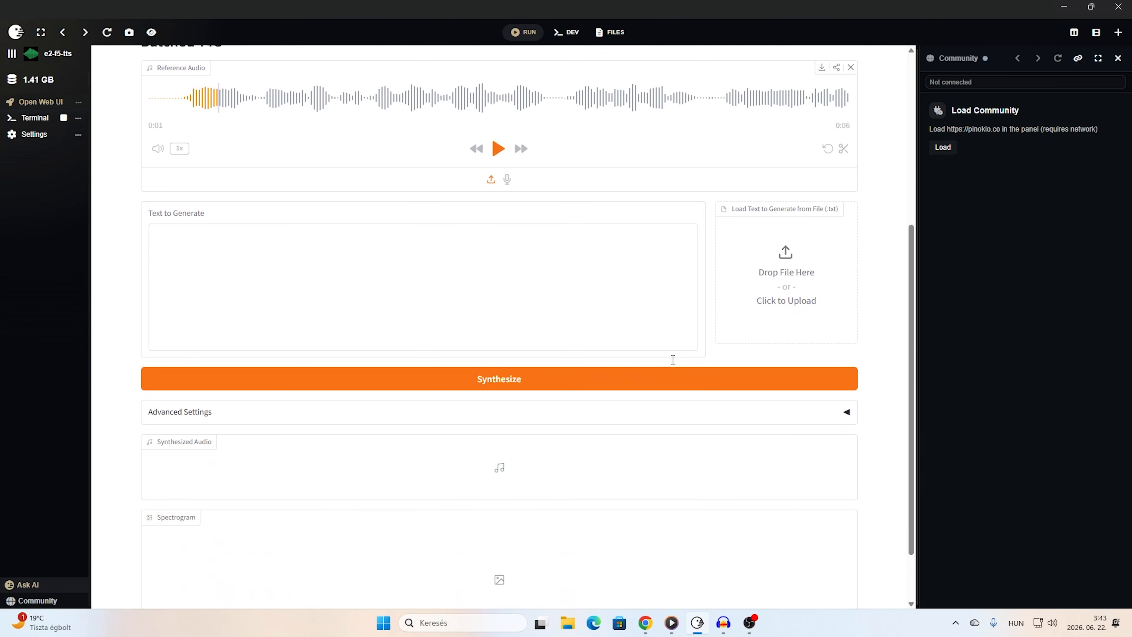
click(796, 276)
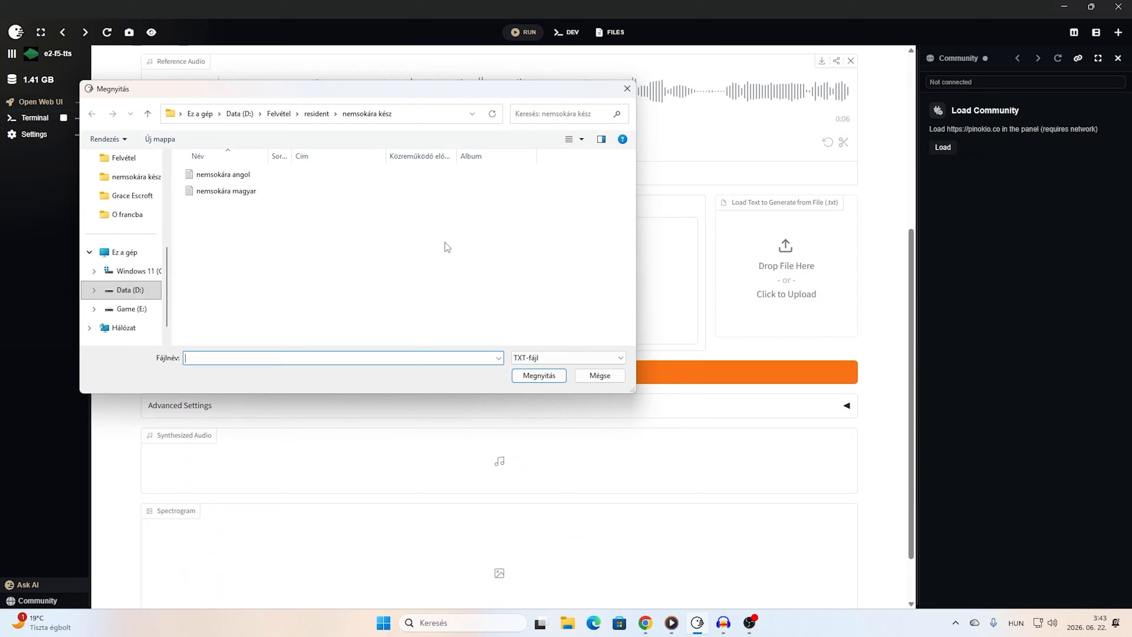
click(240, 191)
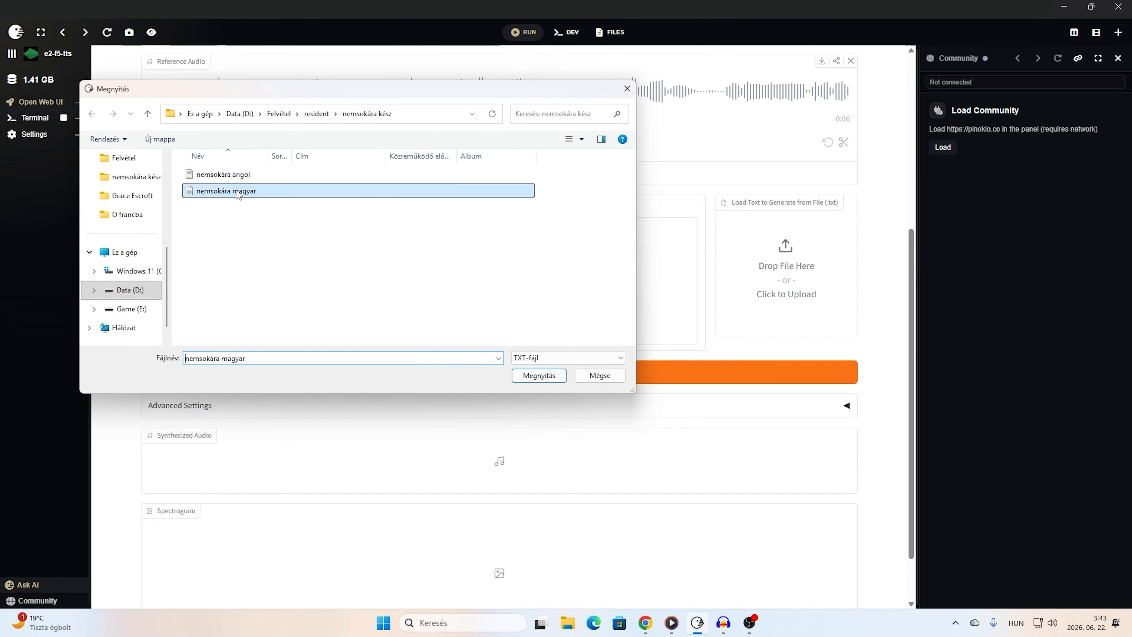
click(539, 375)
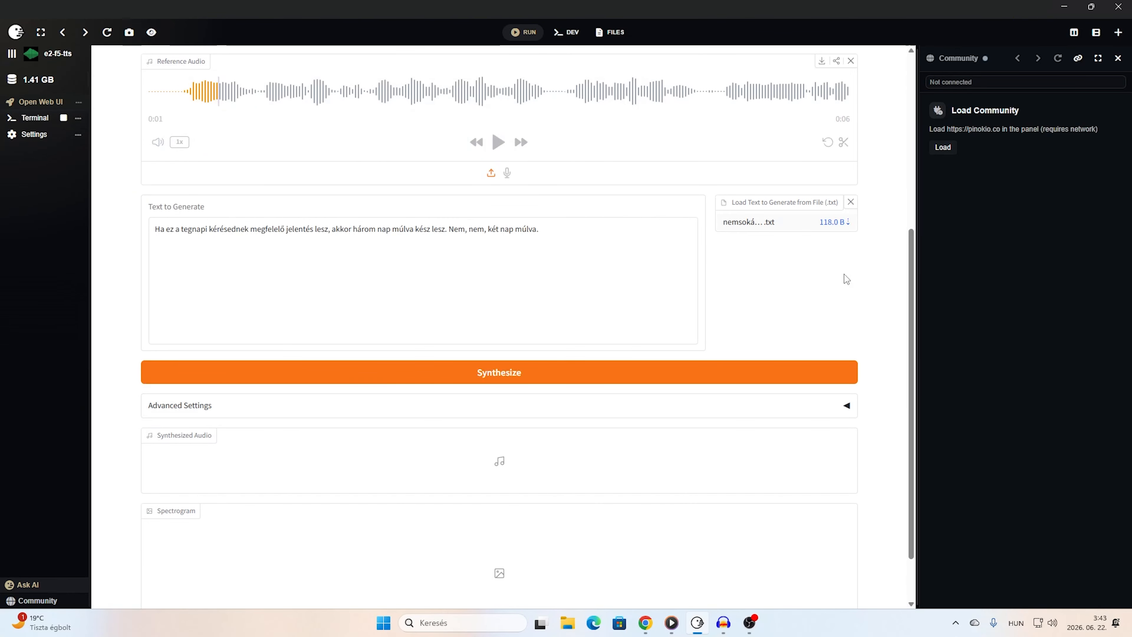
Expand the advanced settings and load the reference text from the "nemsokára angol" text file.
scroll(609, 296, down, 2)
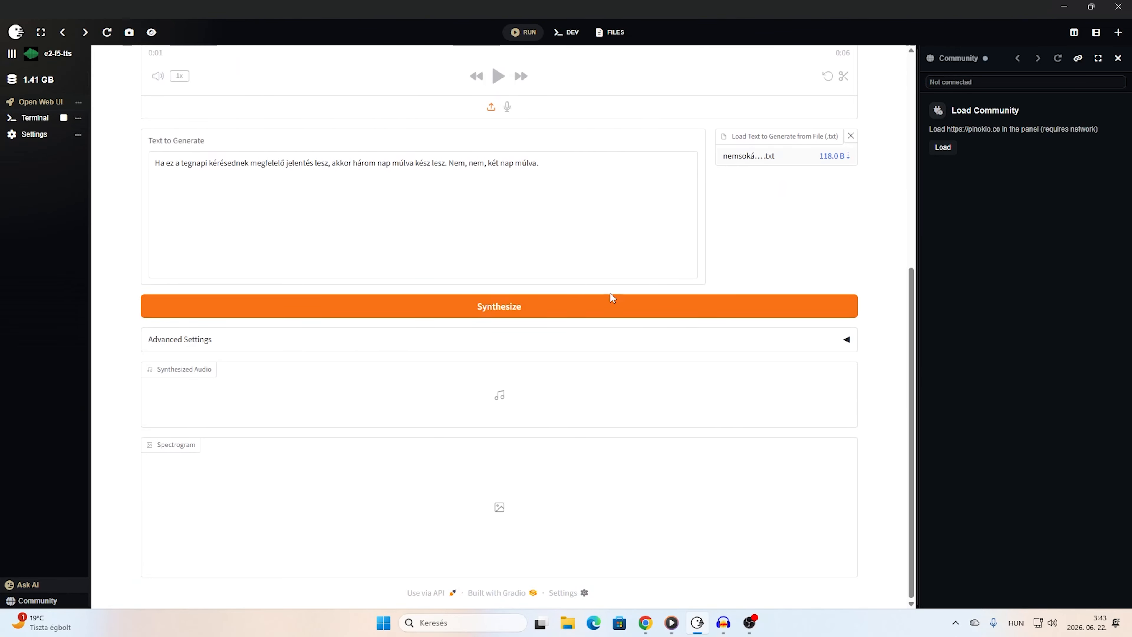
click(581, 342)
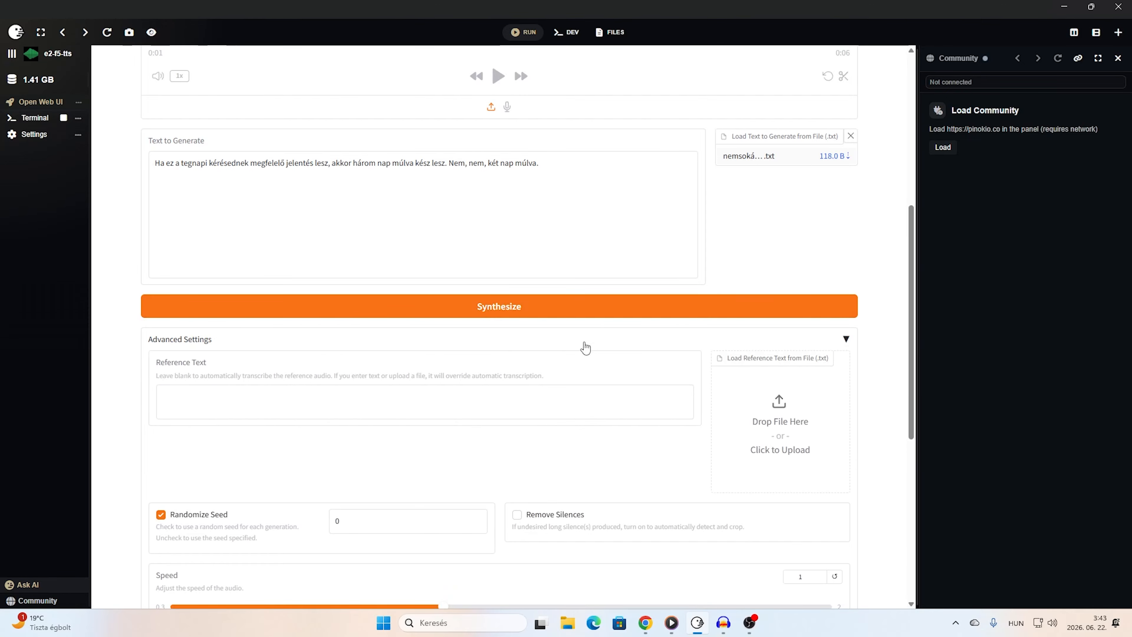
click(800, 419)
click(245, 175)
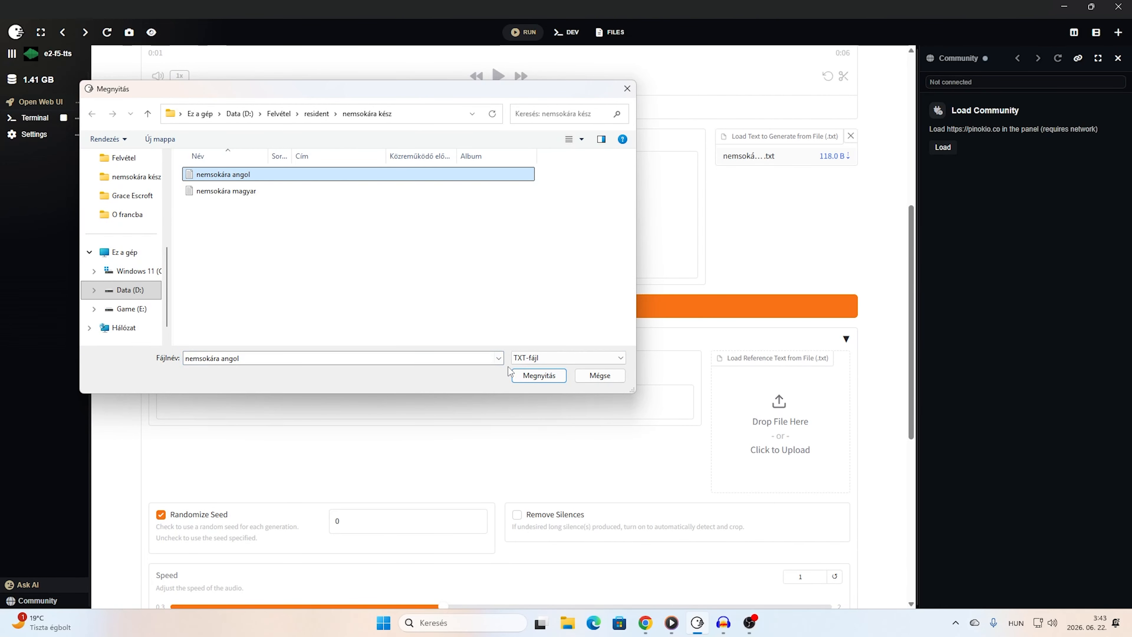
click(532, 378)
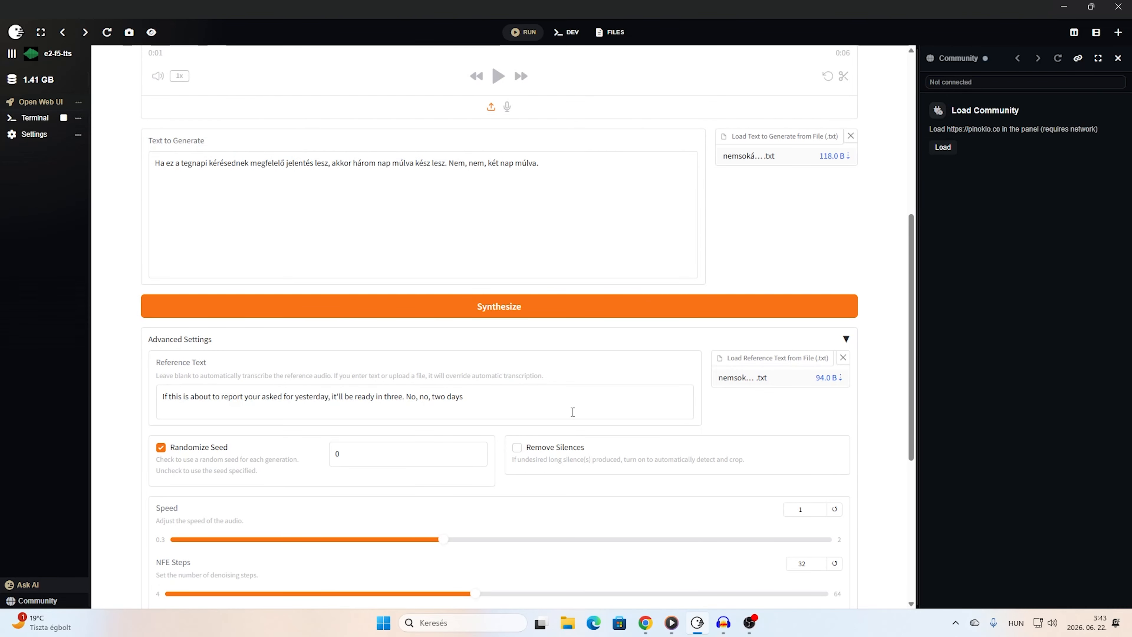
Review the loaded texts and advanced settings, and synthesize the Hungarian speech.
scroll(879, 442, up, 2)
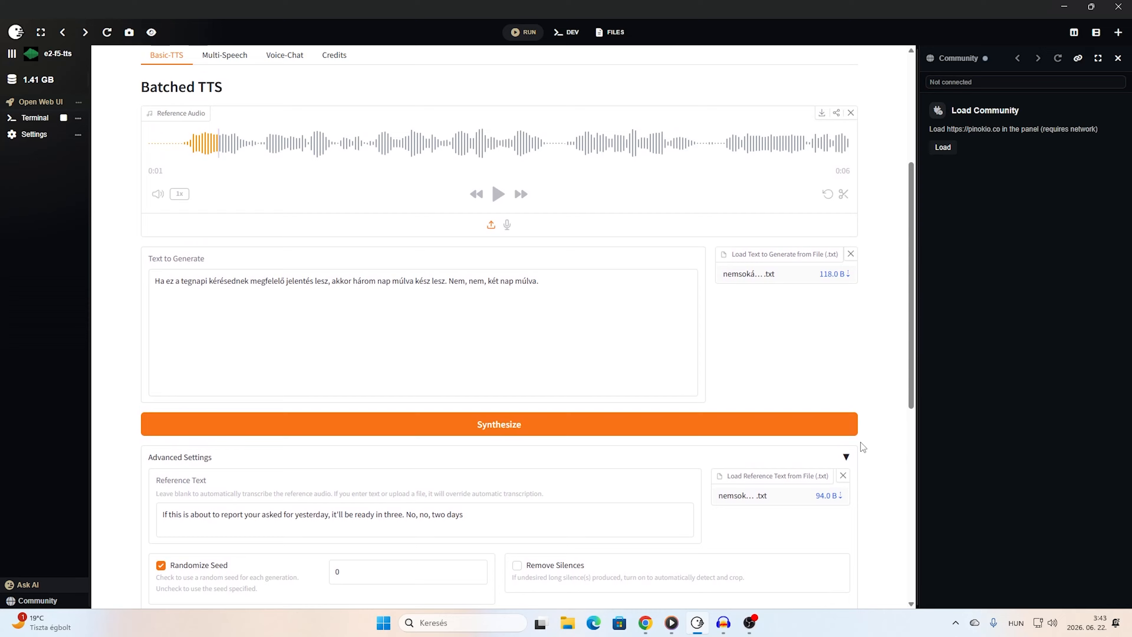
scroll(860, 442, down, 5)
scroll(849, 426, down, 3)
scroll(846, 424, up, 5)
click(599, 233)
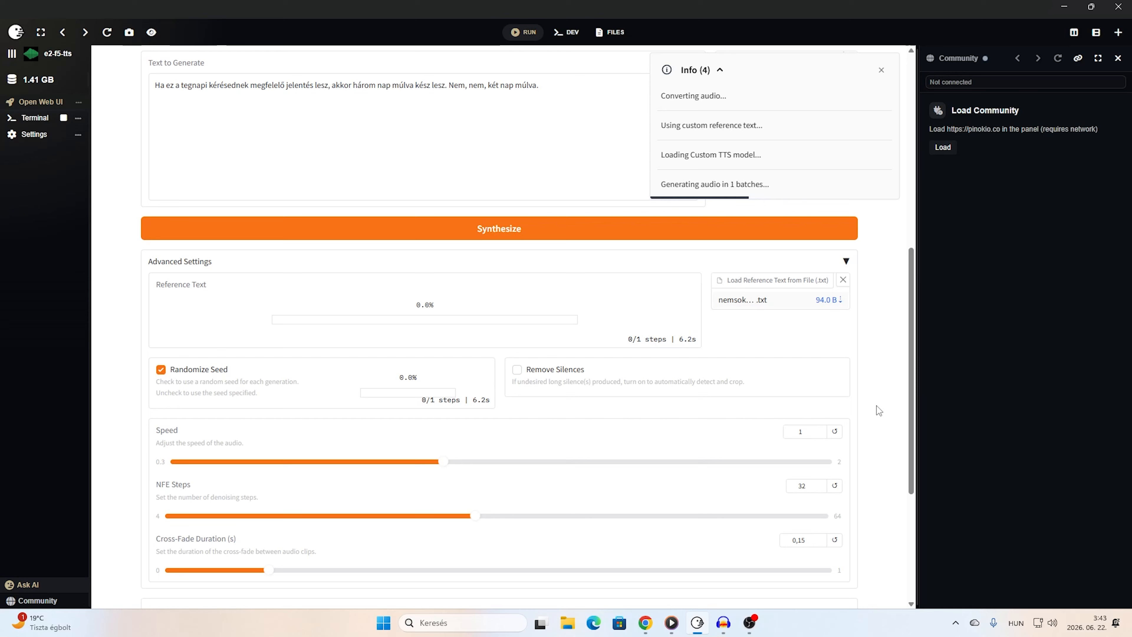
Play back the synthesized audio and review the settings and inputs used to generate it.
scroll(793, 397, down, 8)
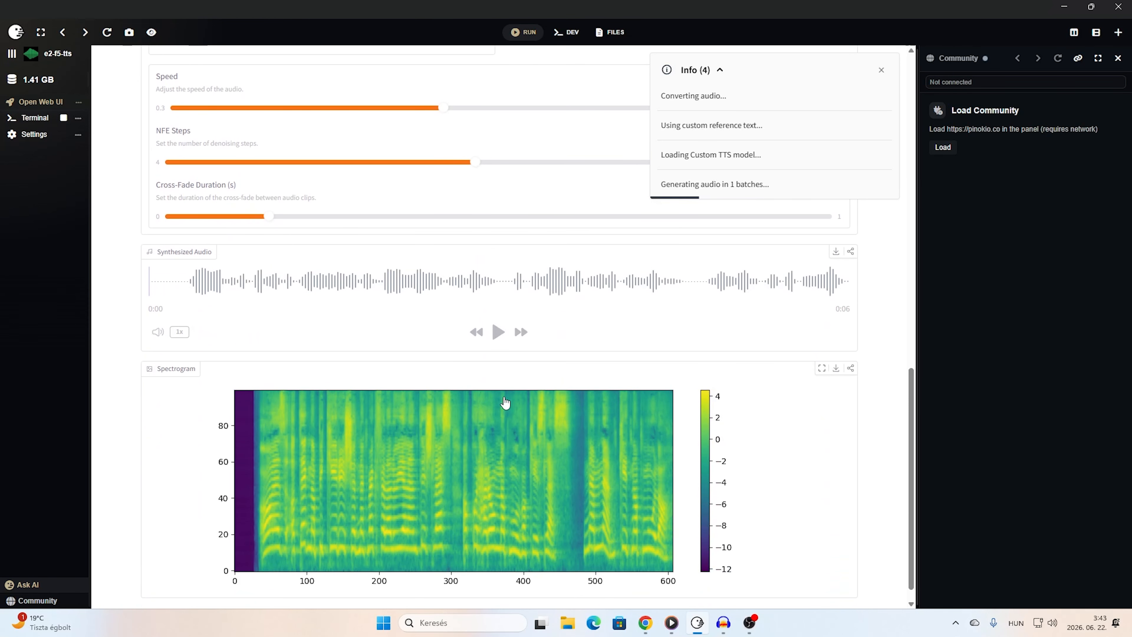
click(499, 332)
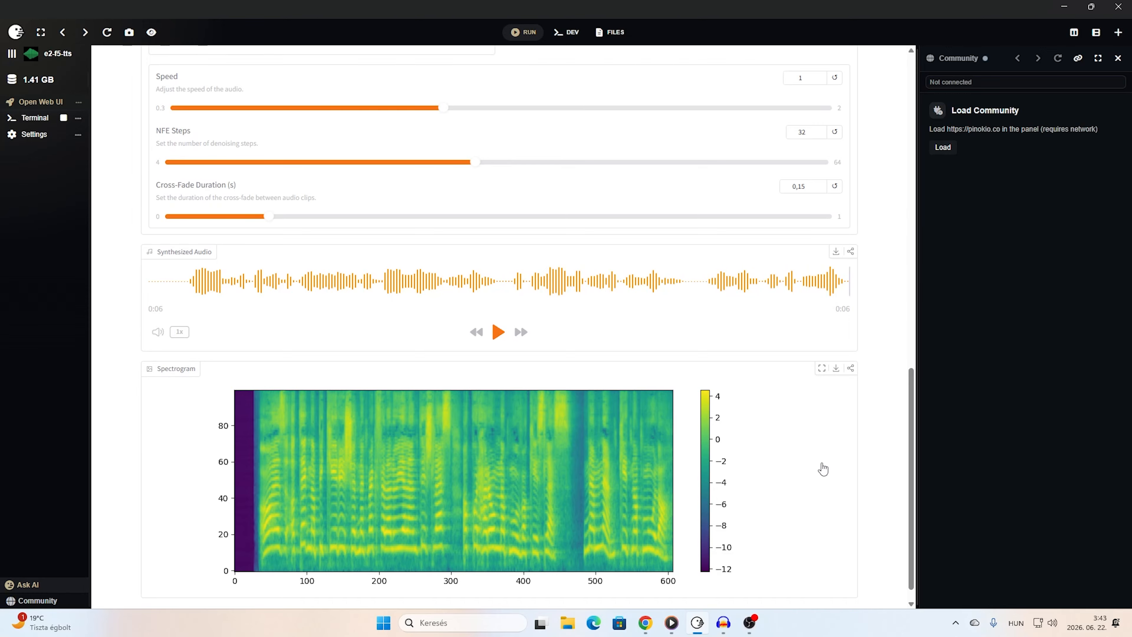
scroll(823, 468, up, 8)
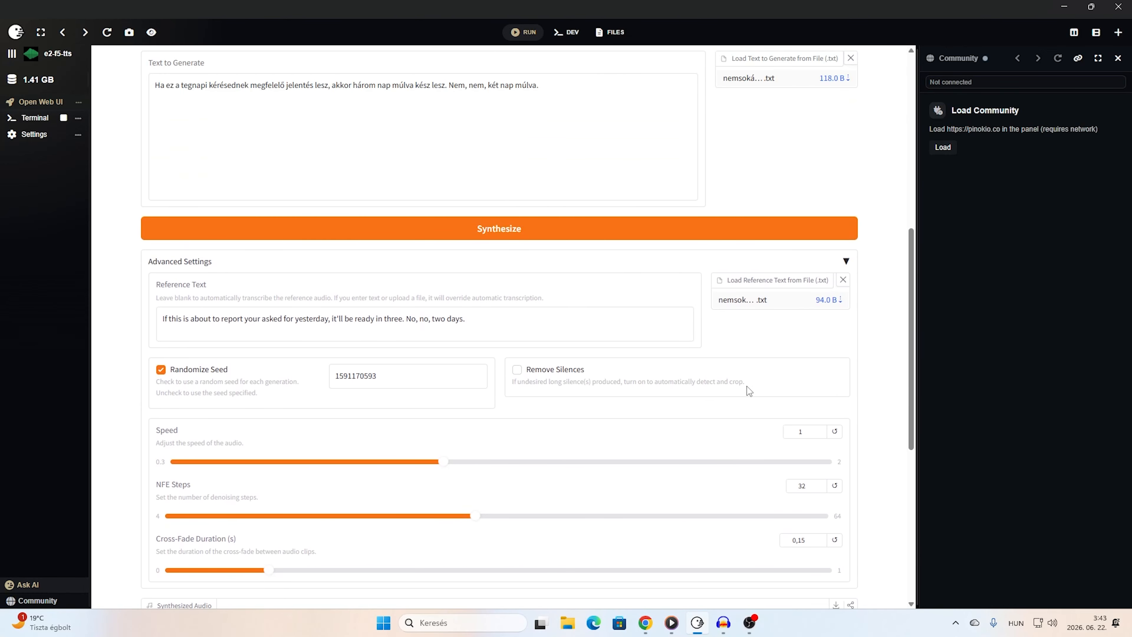
scroll(746, 379, up, 4)
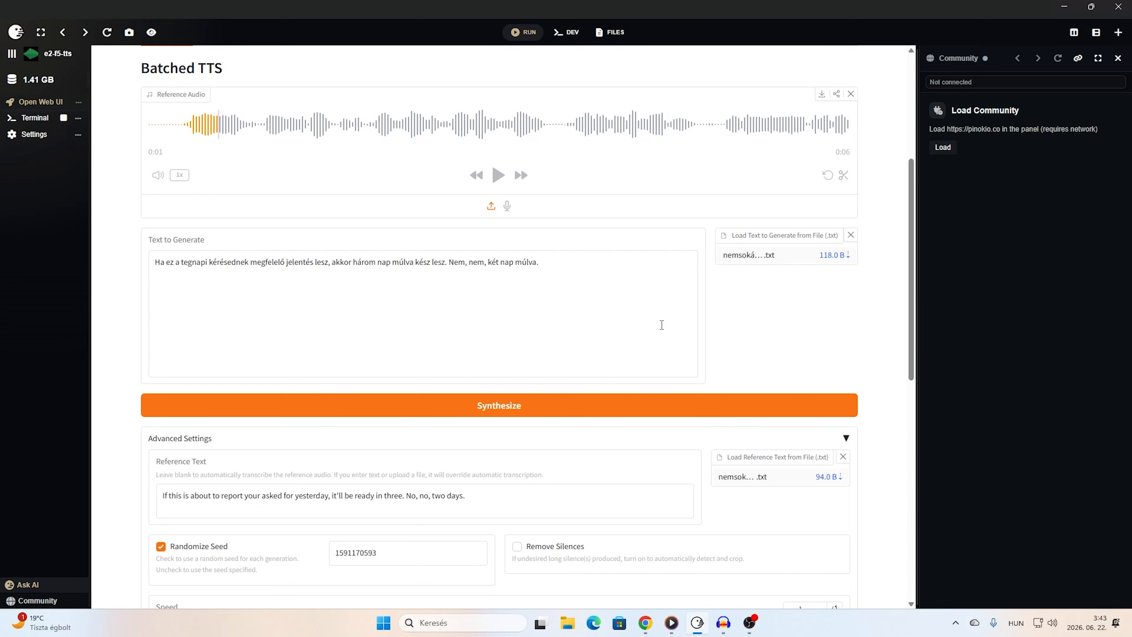
scroll(662, 324, up, 6)
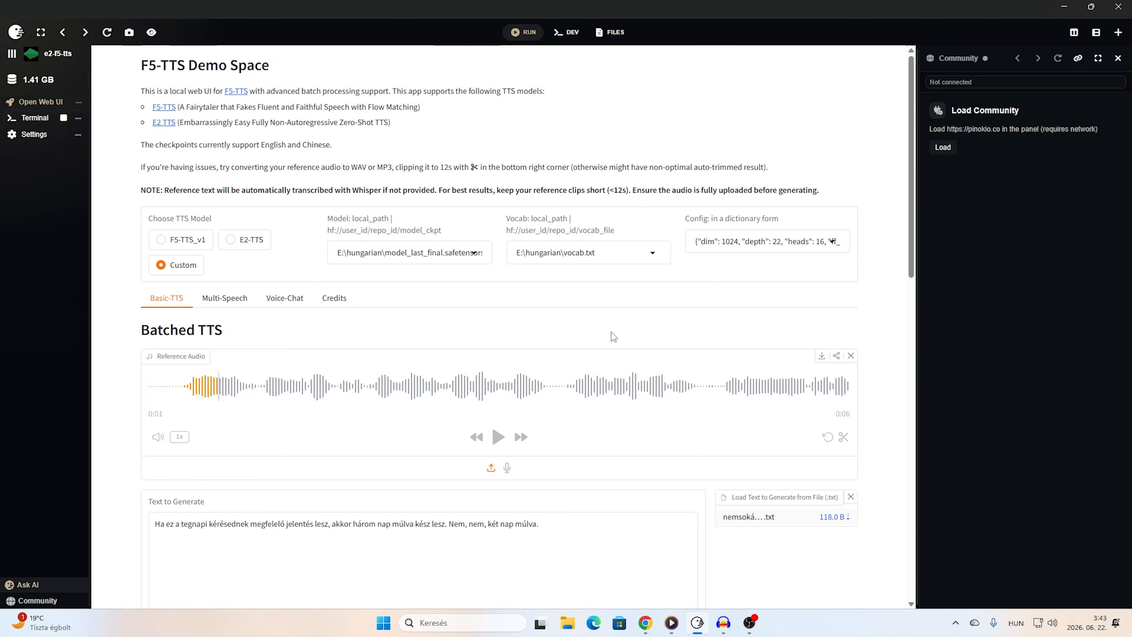
Stop the running e2-f5-tts app and open RVC from the list of installed apps.
click(64, 119)
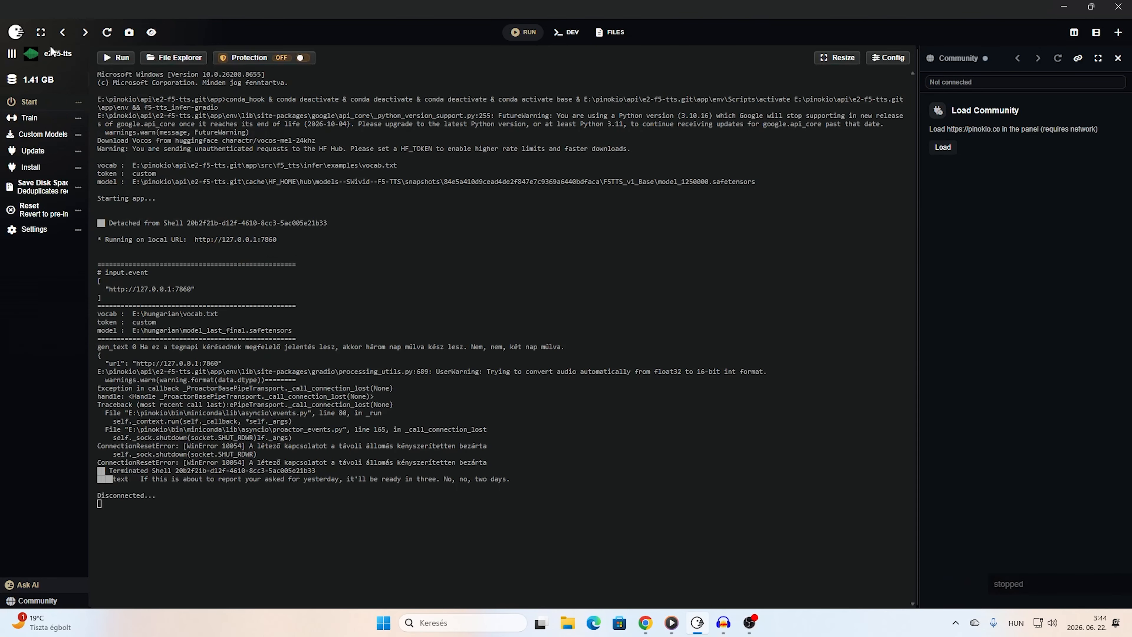
click(16, 33)
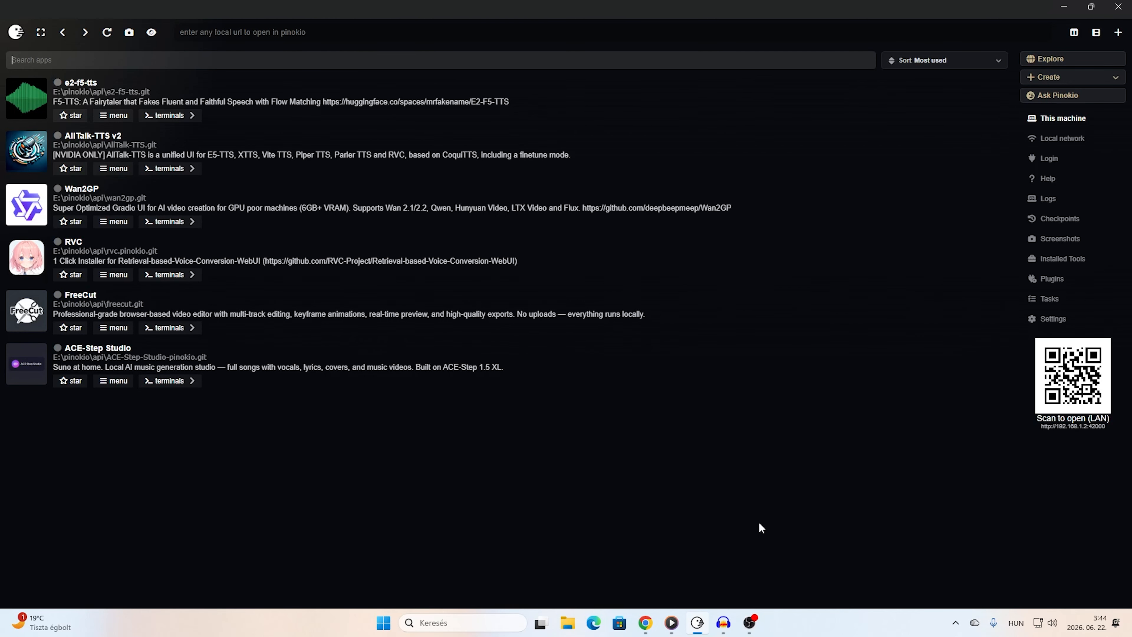
click(502, 253)
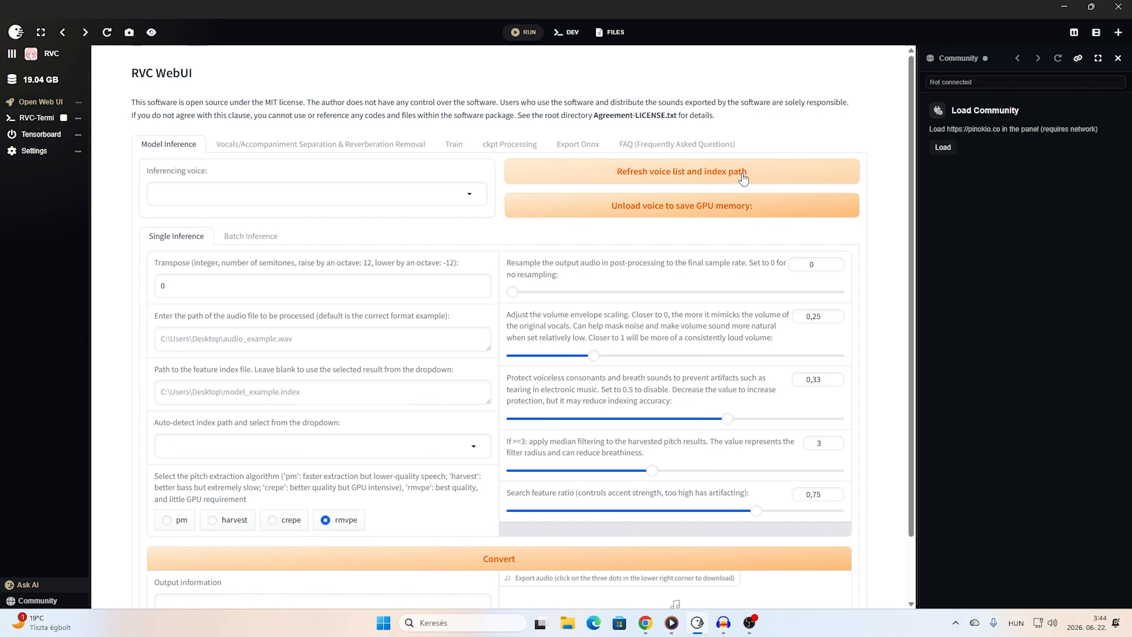
Examine RVC's training options, from the experiment configuration and data processing to the model training settings.
click(452, 147)
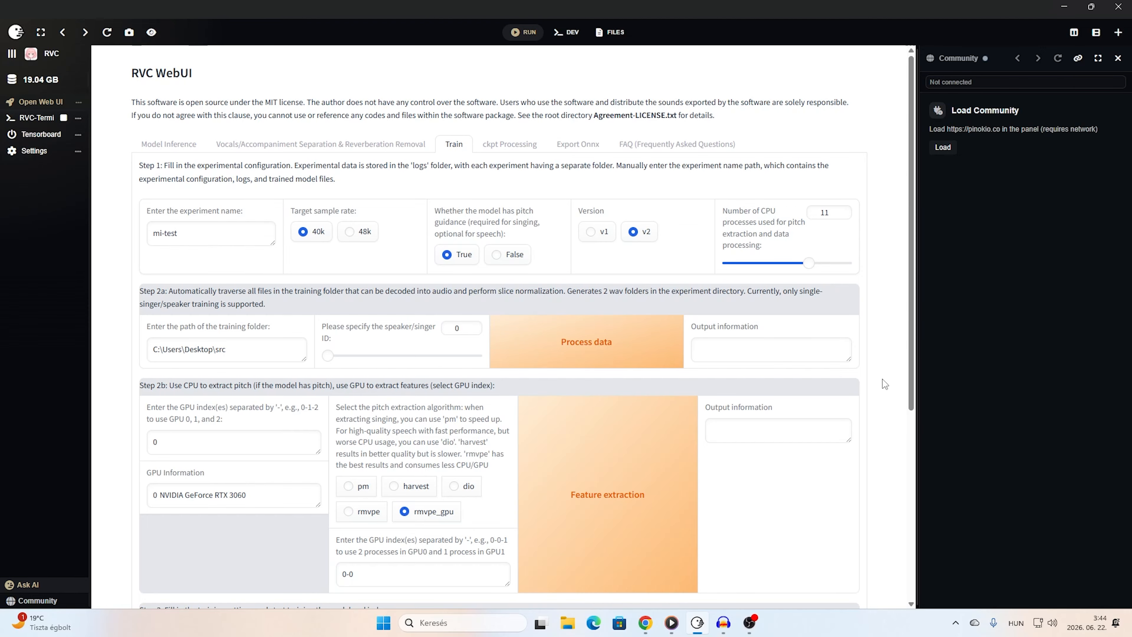
scroll(883, 378, down, 6)
scroll(877, 379, up, 6)
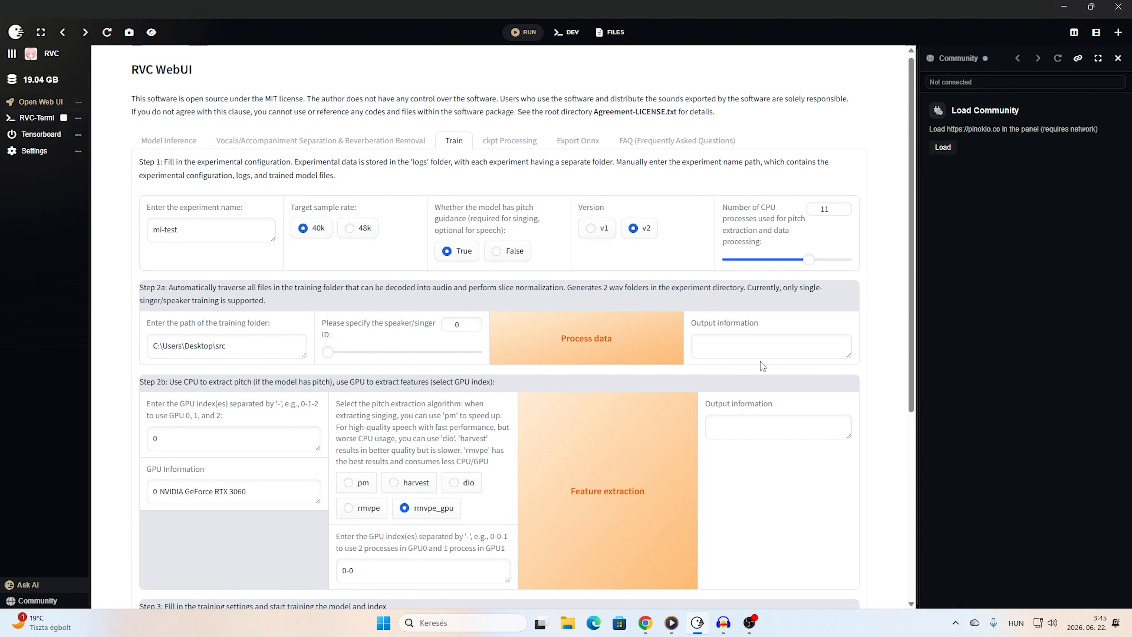
scroll(896, 405, down, 3)
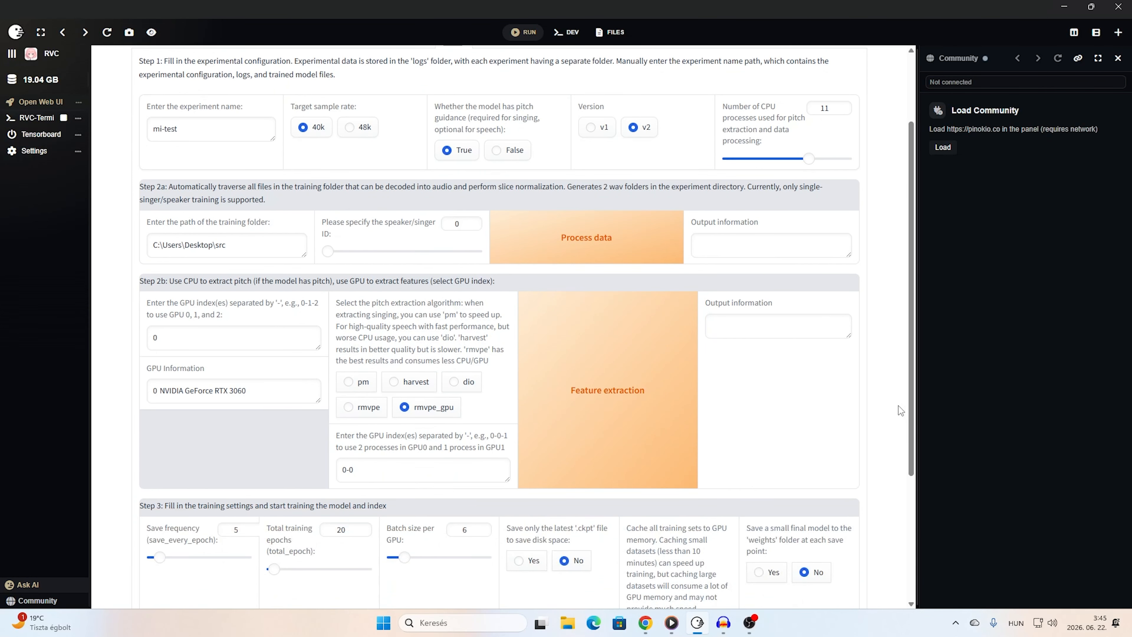
scroll(881, 407, down, 4)
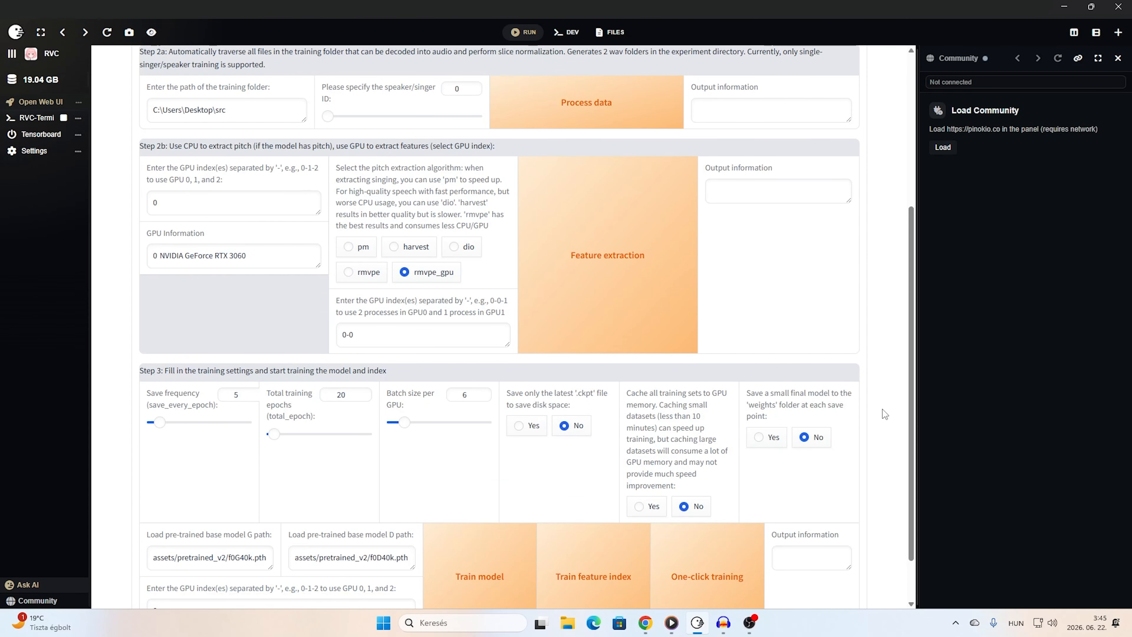
scroll(573, 309, up, 7)
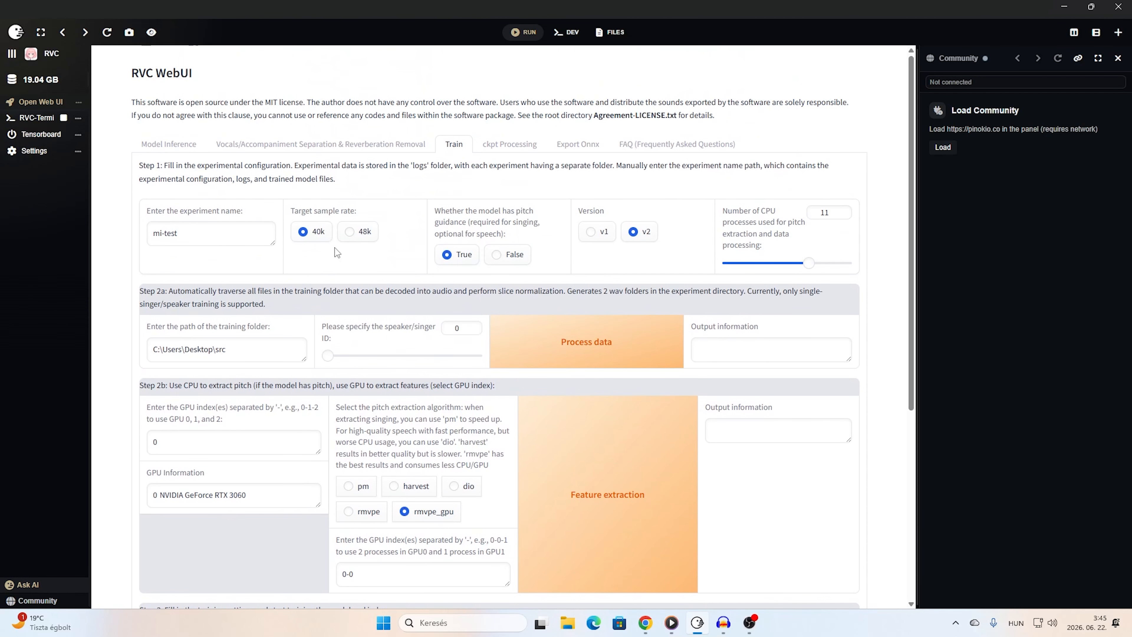
Examine RVC's model inference options for converting a single audio file.
click(190, 152)
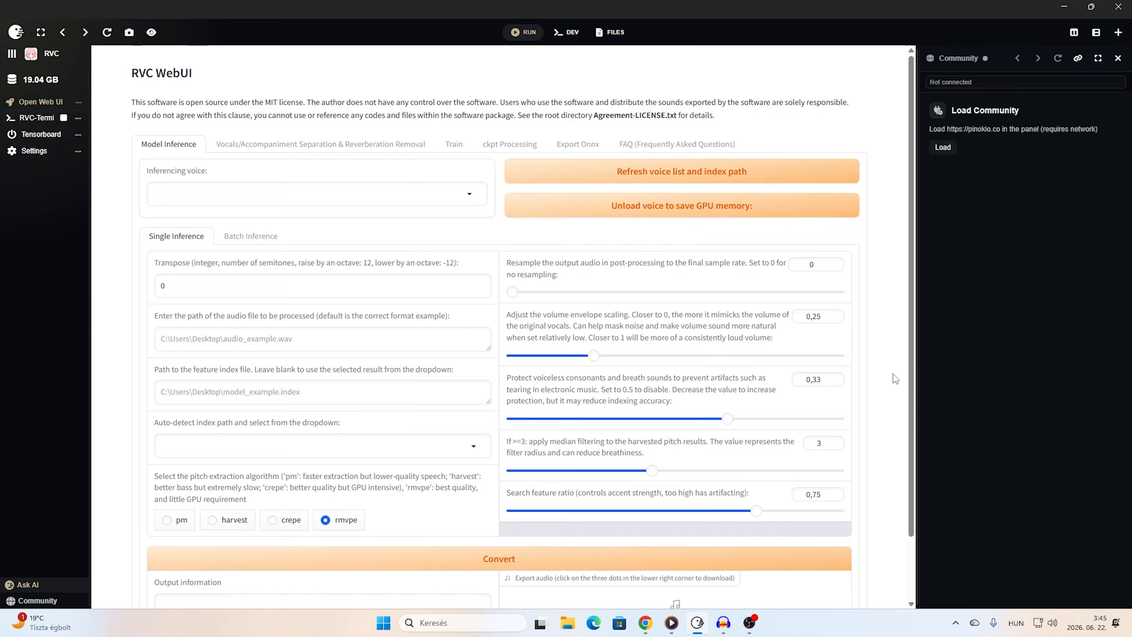
scroll(893, 374, down, 2)
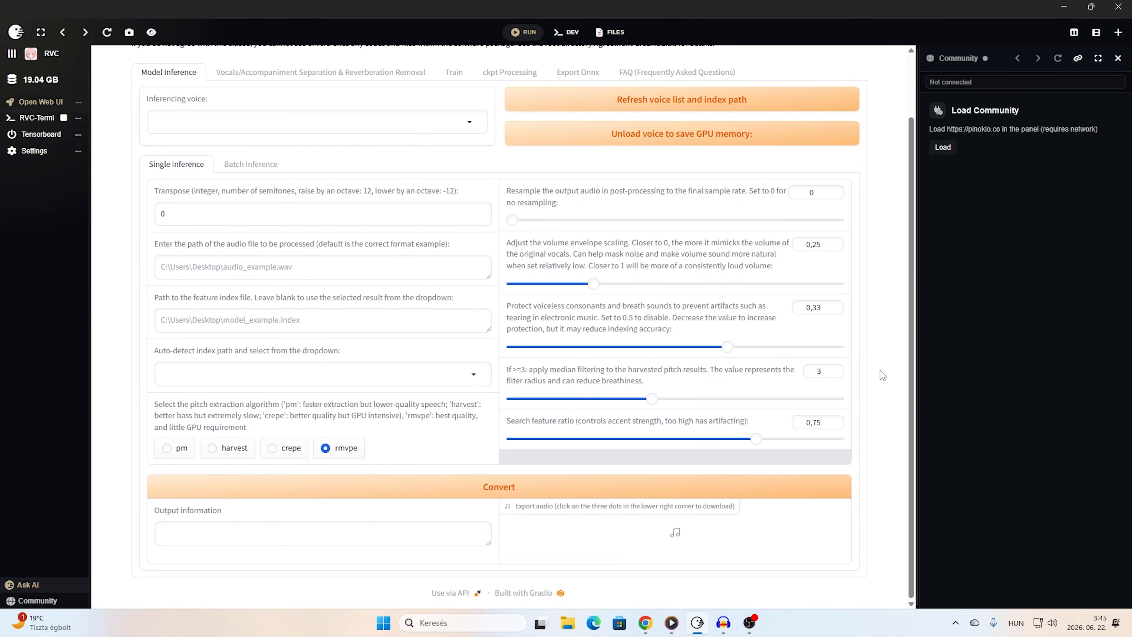
scroll(882, 374, up, 2)
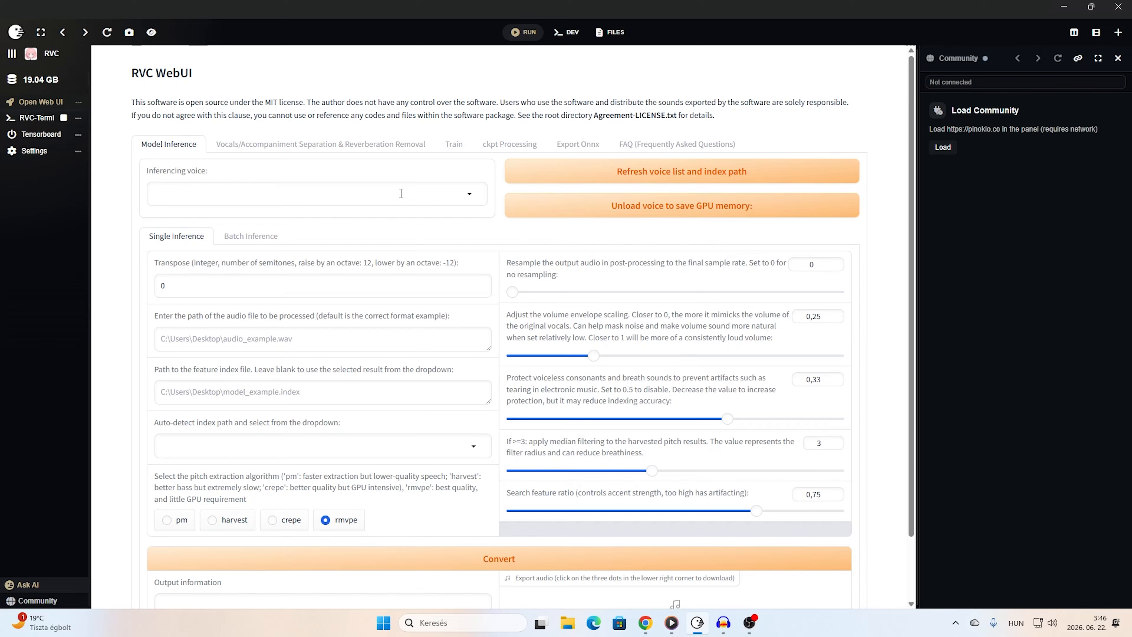
Stop the running RVC app and start AllTalk-TTS v2 from the list of installed apps.
click(64, 118)
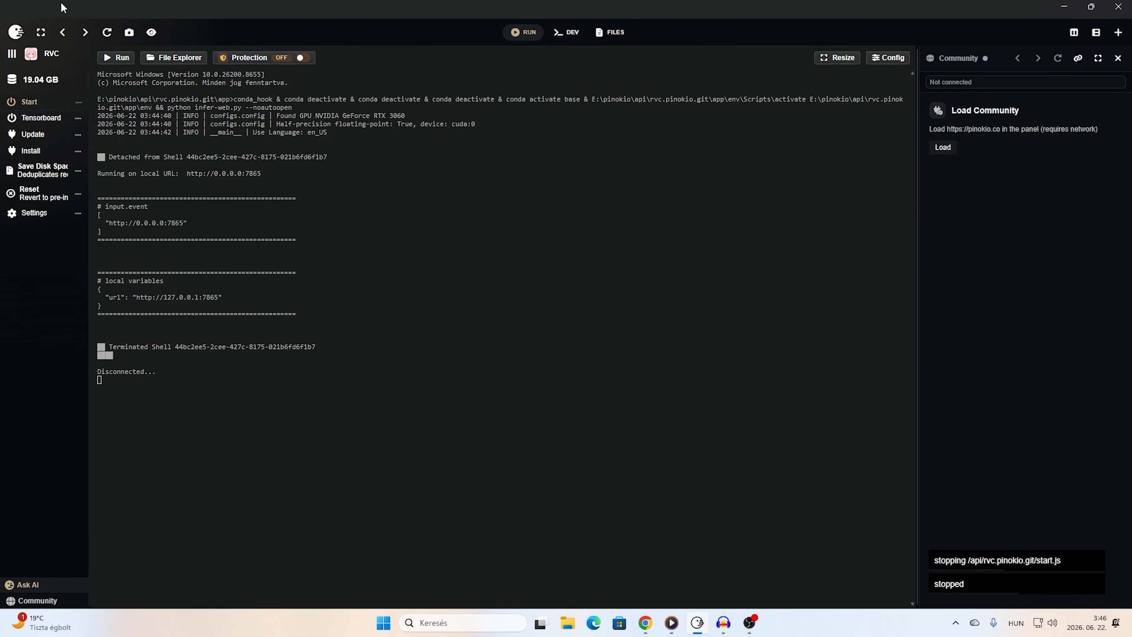
click(15, 32)
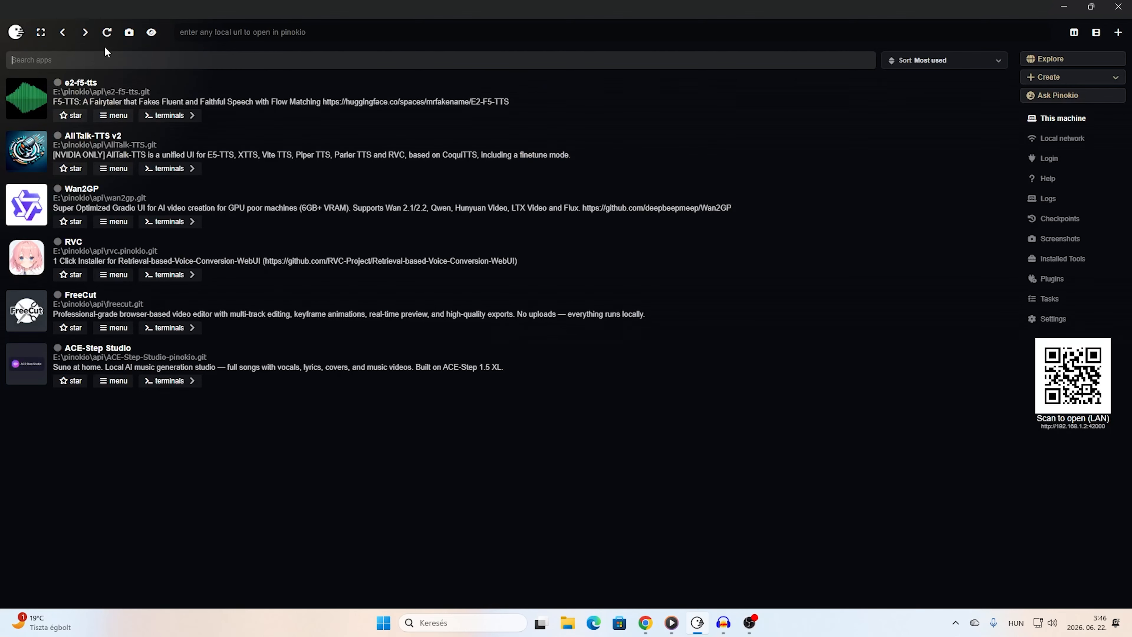
click(256, 156)
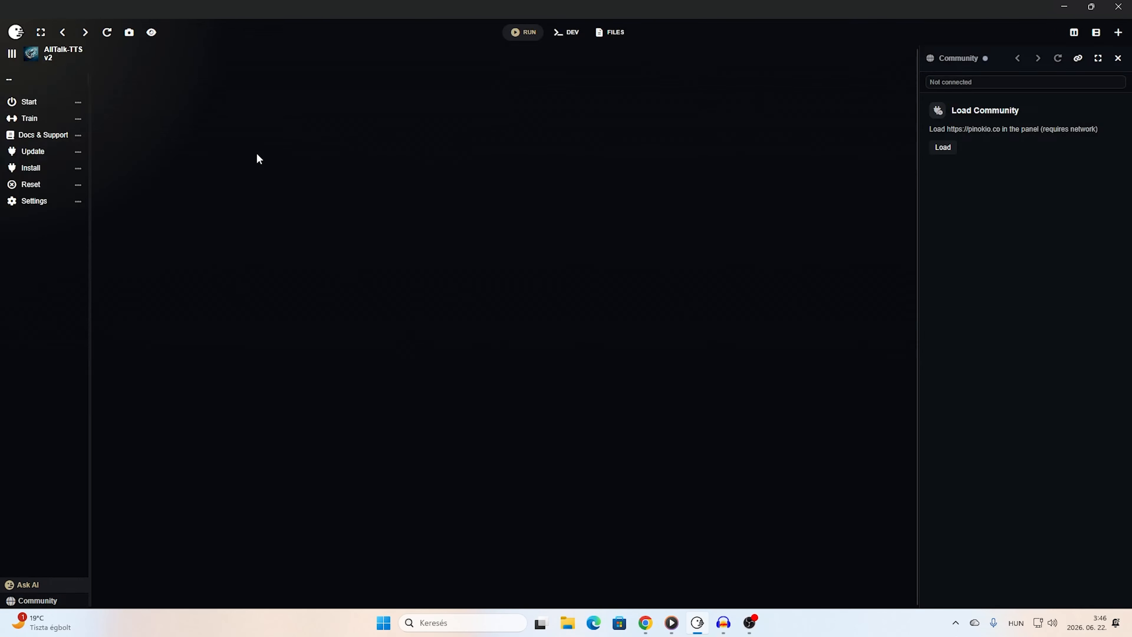
click(29, 101)
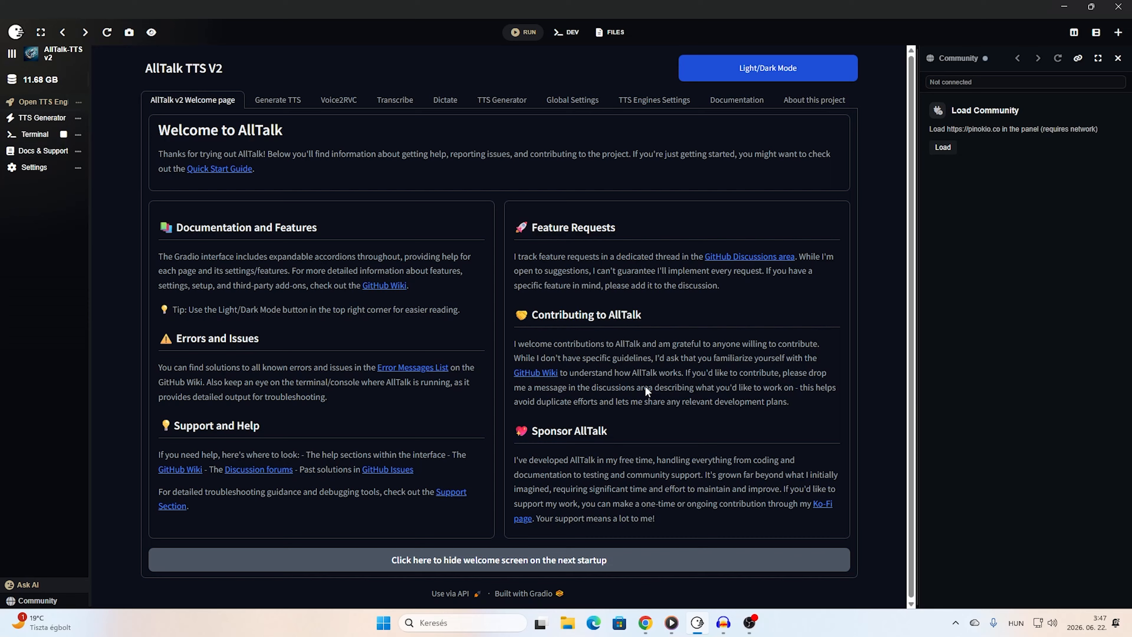
Open AllTalk's TTS Generator and choose female_01.wav as the character voice and voice_model_1\mi-test.pth as the RVC voice.
click(495, 111)
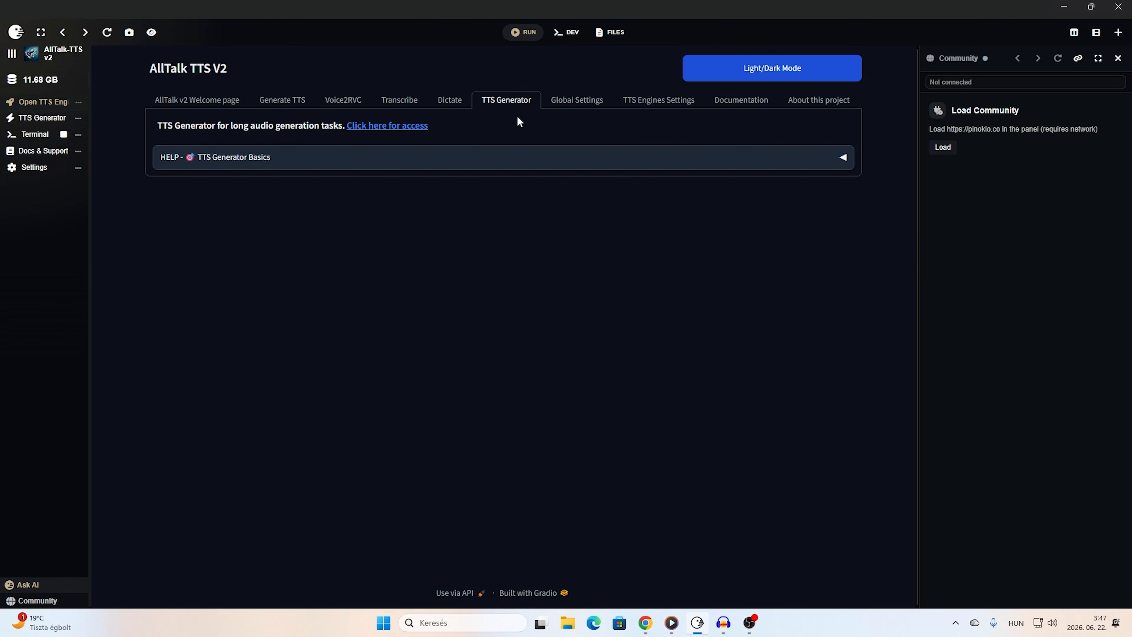
click(417, 129)
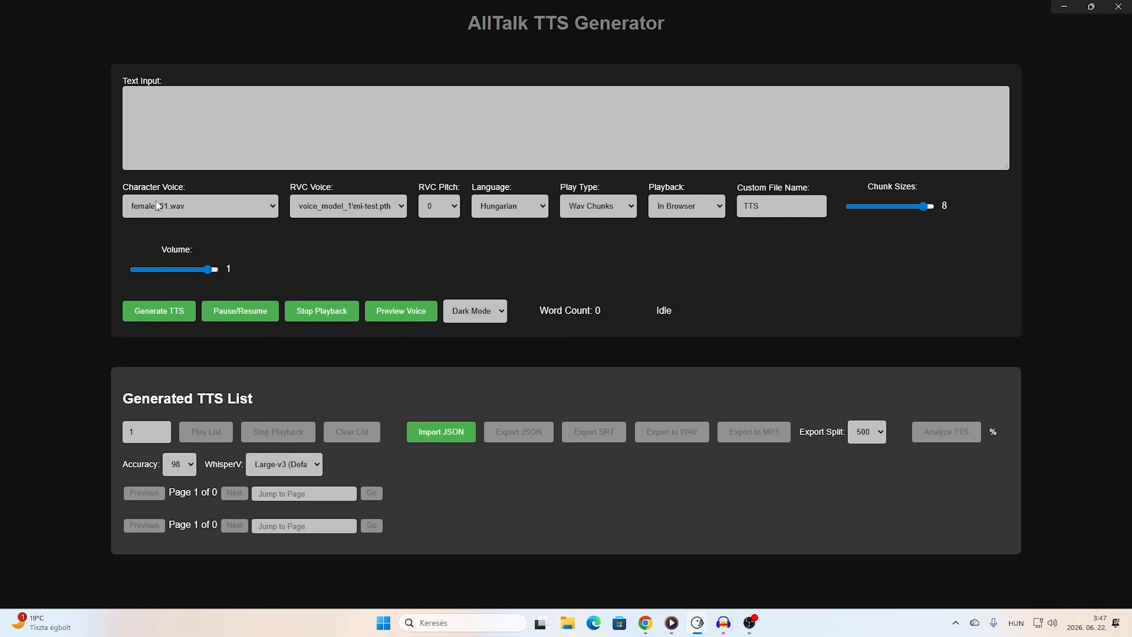
click(266, 206)
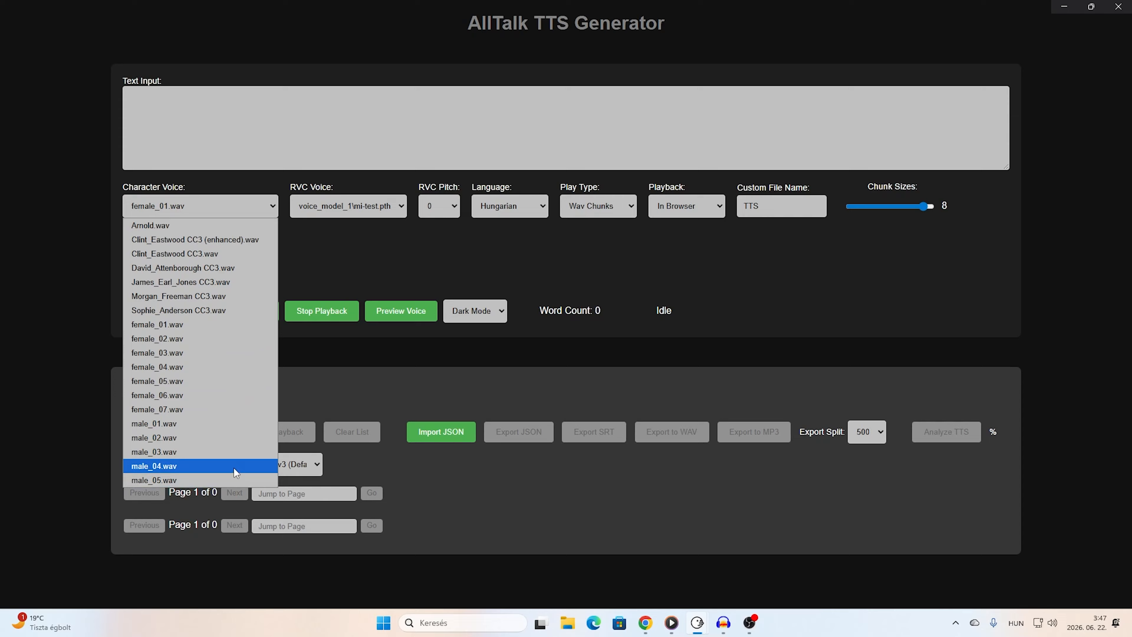
click(244, 324)
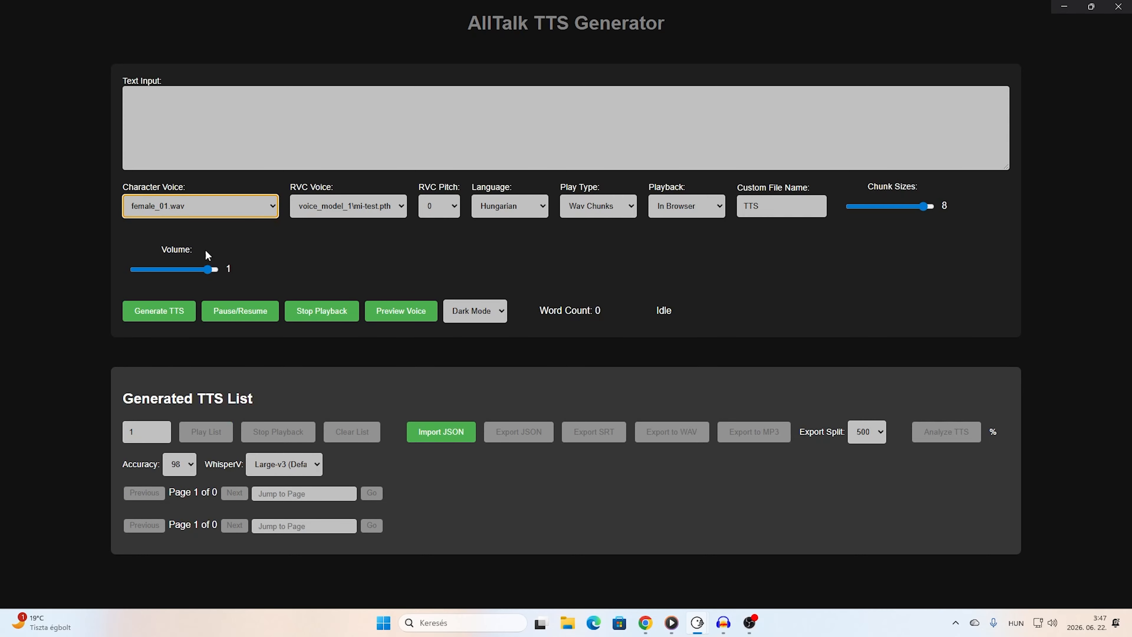
click(401, 213)
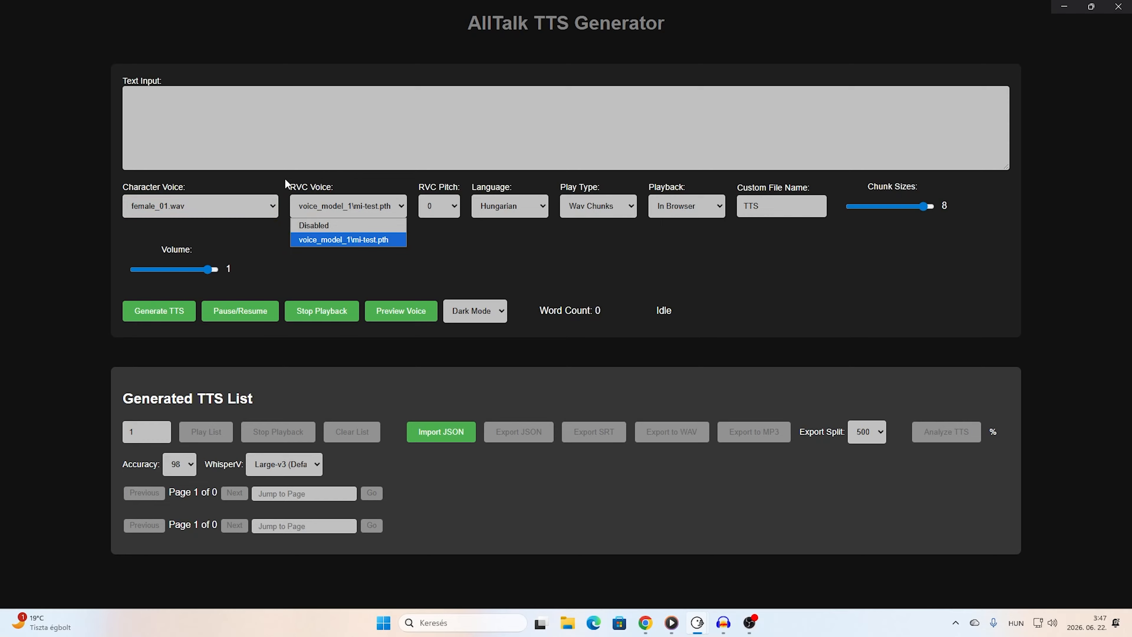
click(355, 241)
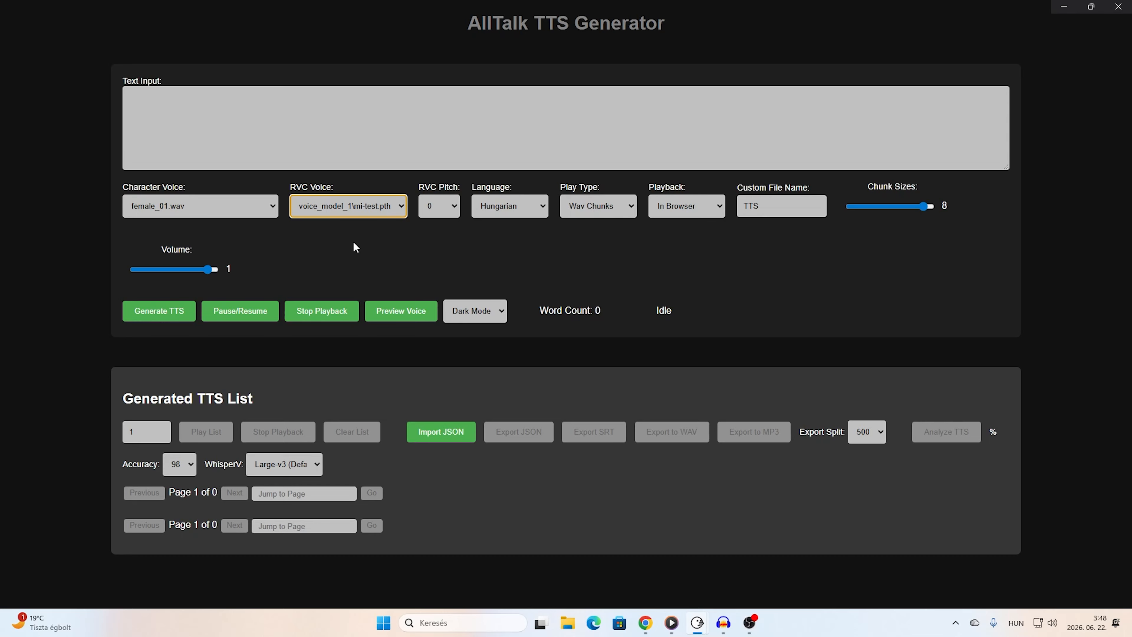
Enter "szevasztok öcsik" as the input text and generate the speech.
click(240, 91)
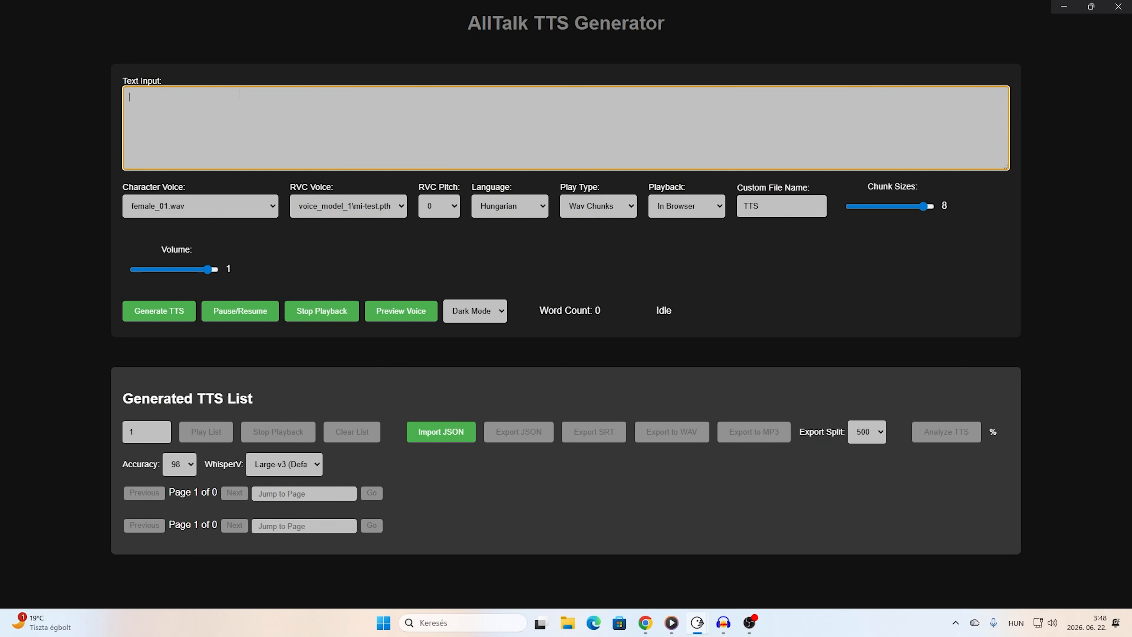
text(szevasztok öcsik)
click(172, 318)
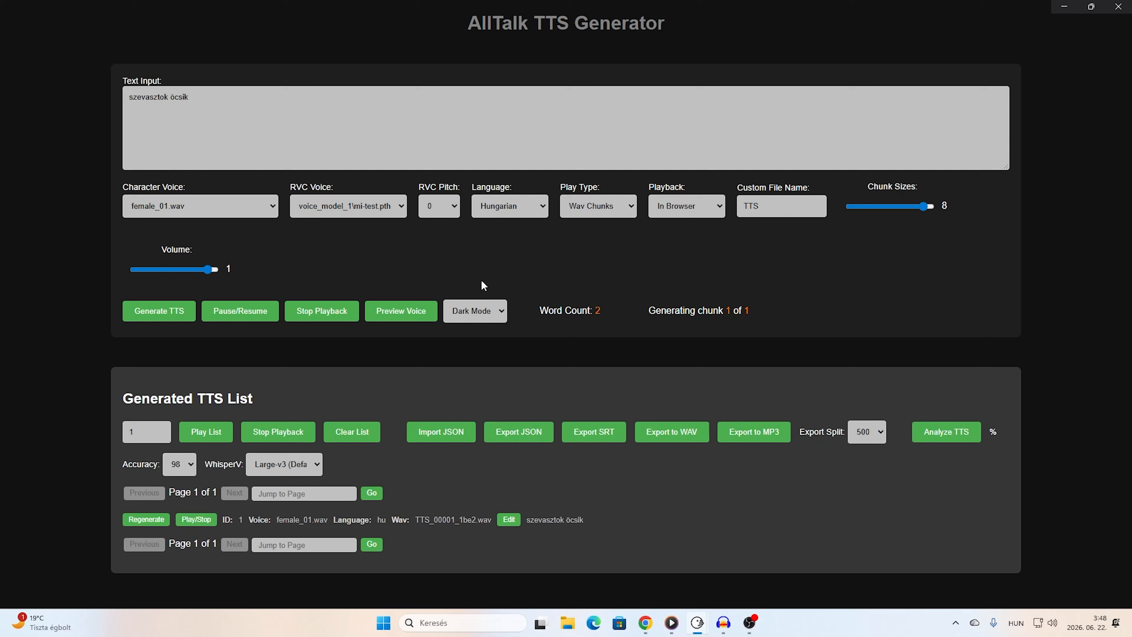
Choose Hungarian as the speech language and play back the generated clip in the Generated TTS List.
click(542, 214)
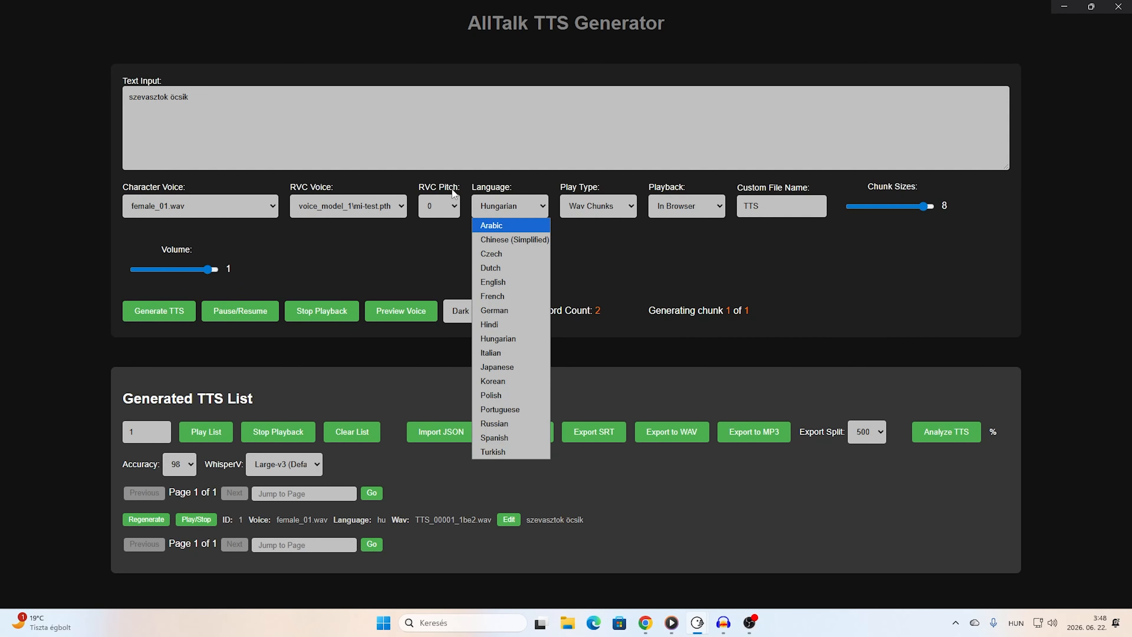
click(496, 346)
click(187, 522)
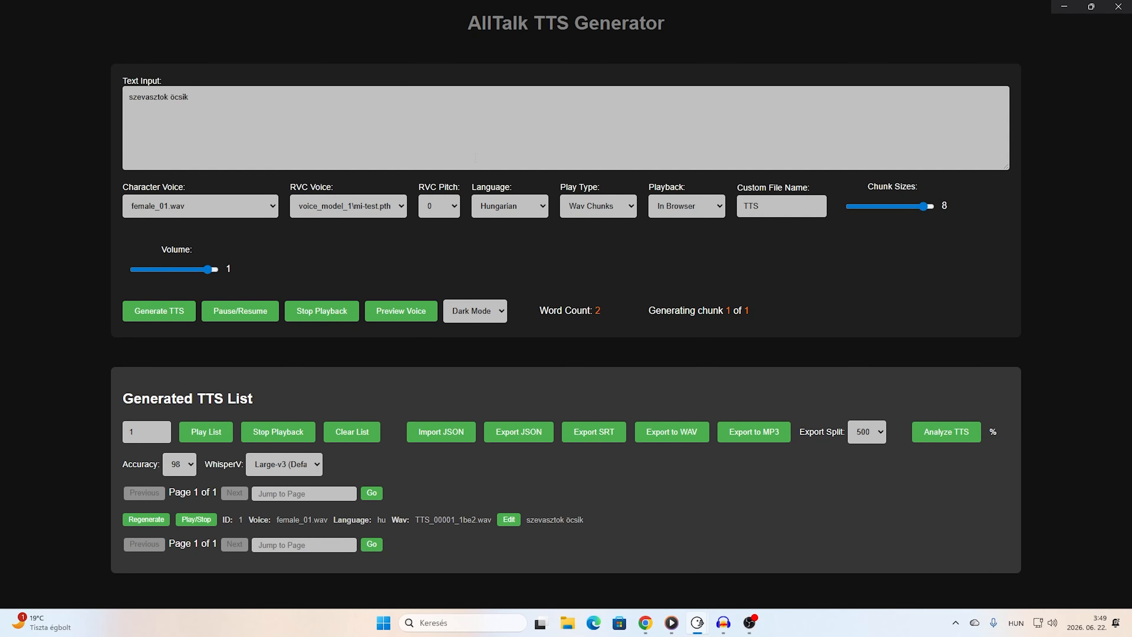
Close the TTS Generator, stop AllTalk-TTS v2, and start Wan2GP from the list of installed apps.
click(1118, 6)
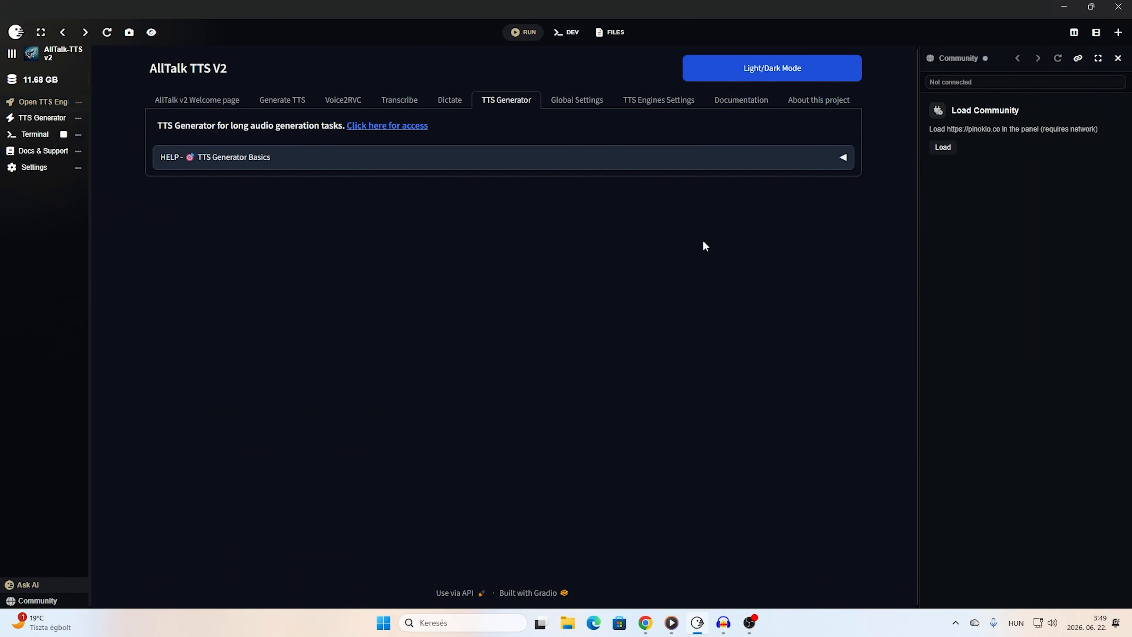
click(63, 134)
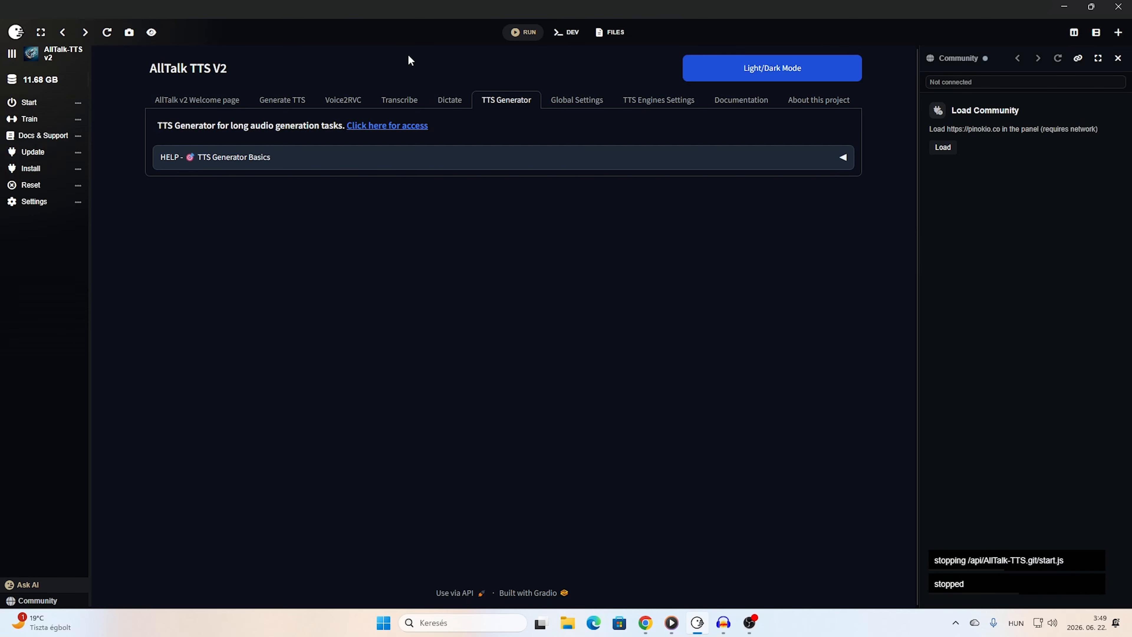
click(16, 32)
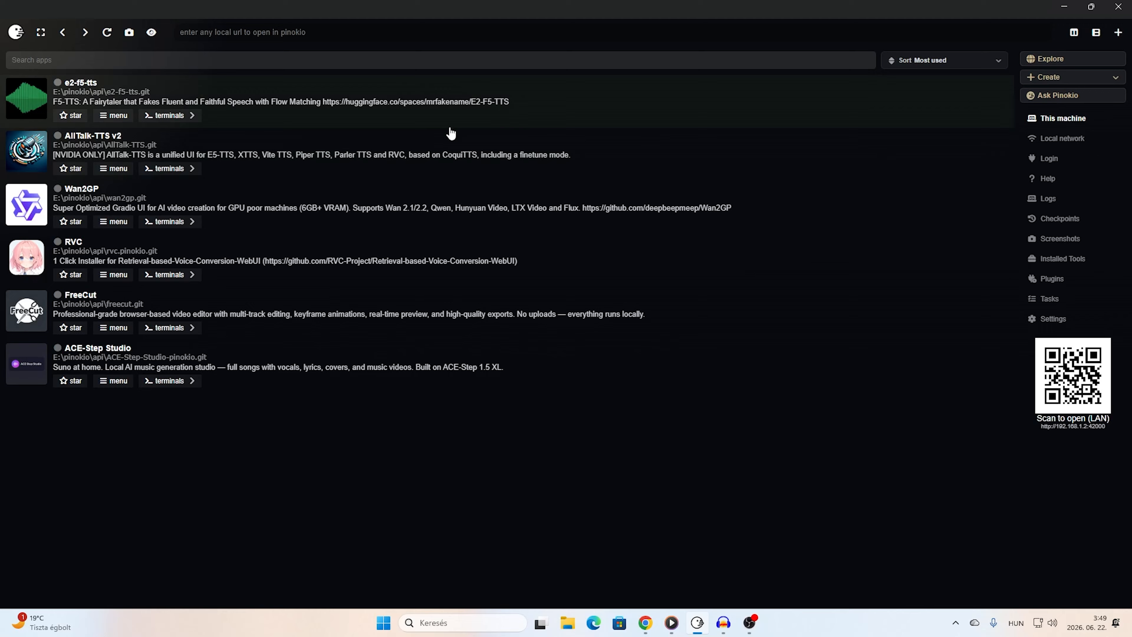
click(292, 211)
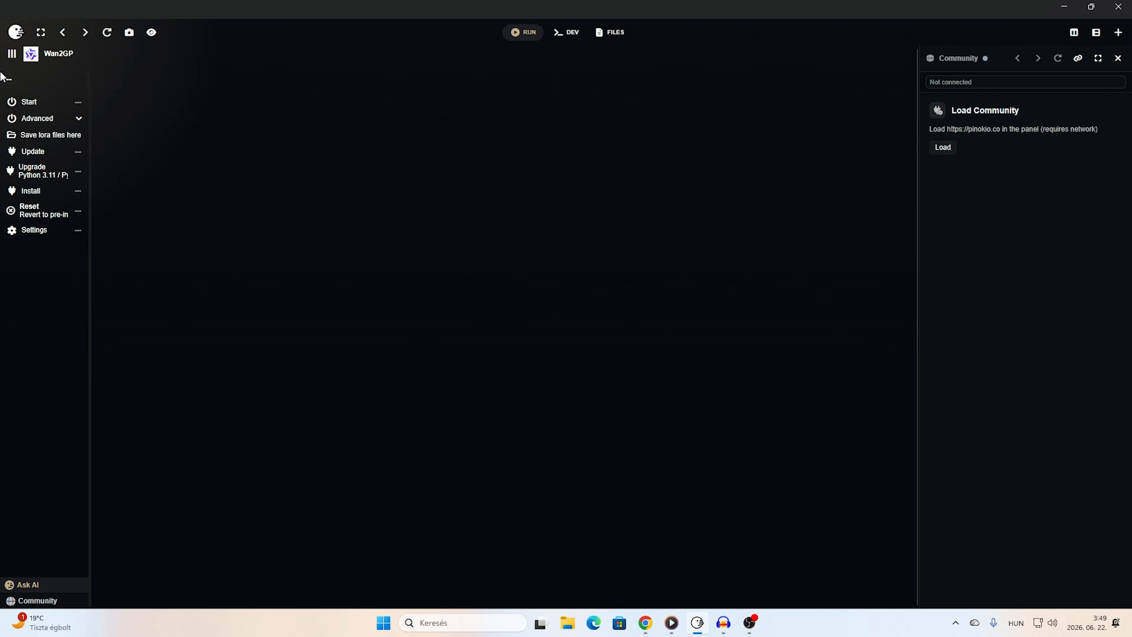
click(38, 108)
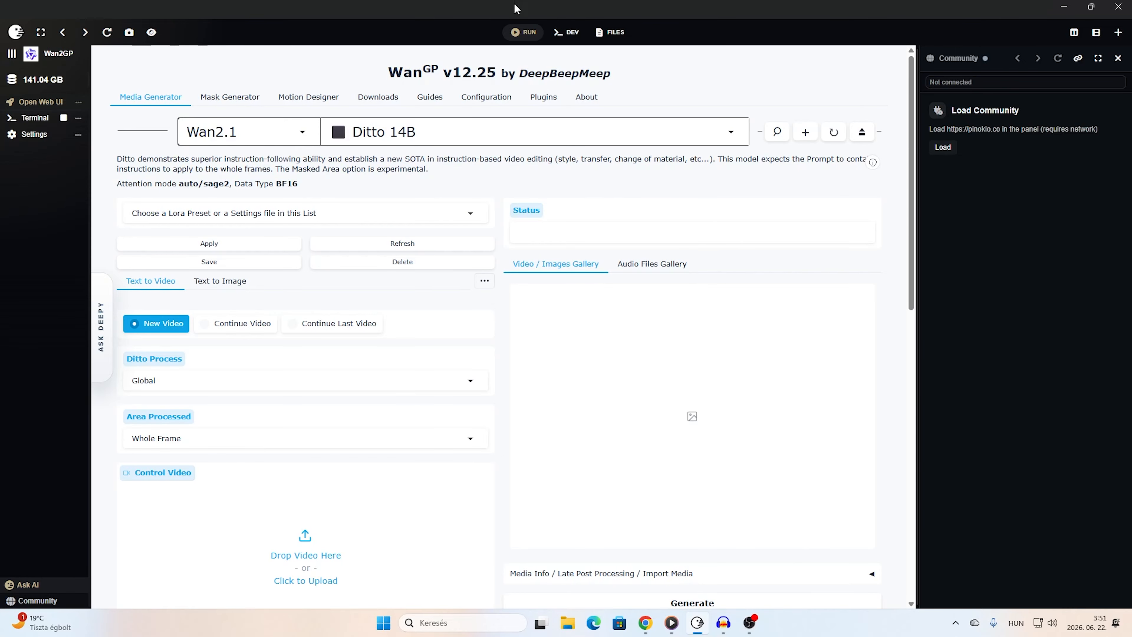
Switch the model family to TTS and look over the ACE-Step v1.0 3.5B generation settings.
click(303, 135)
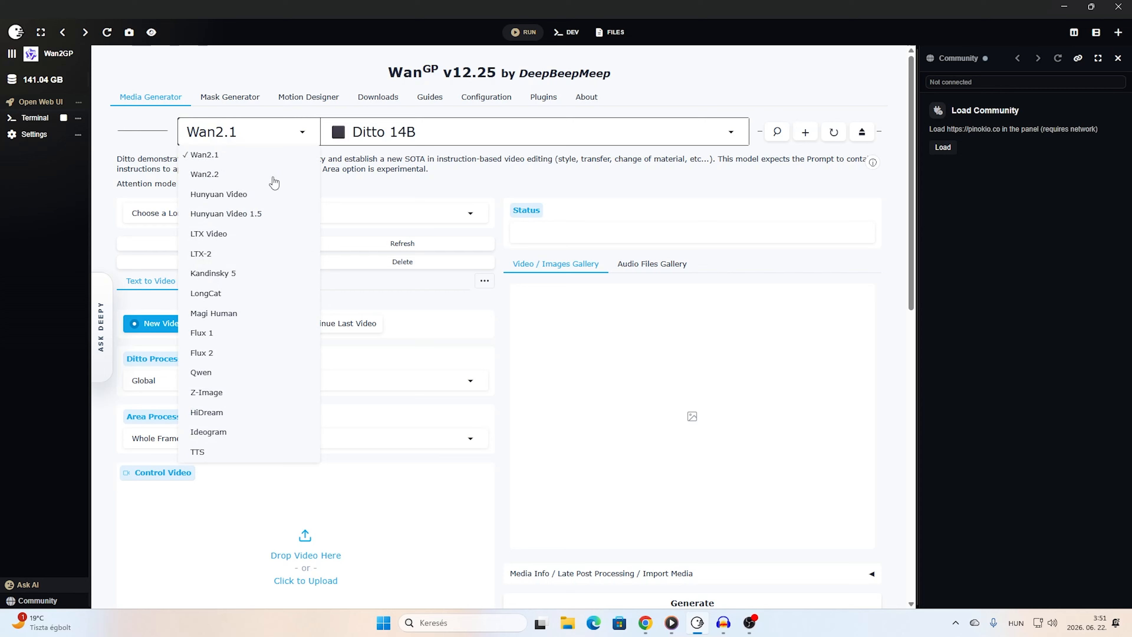
click(214, 452)
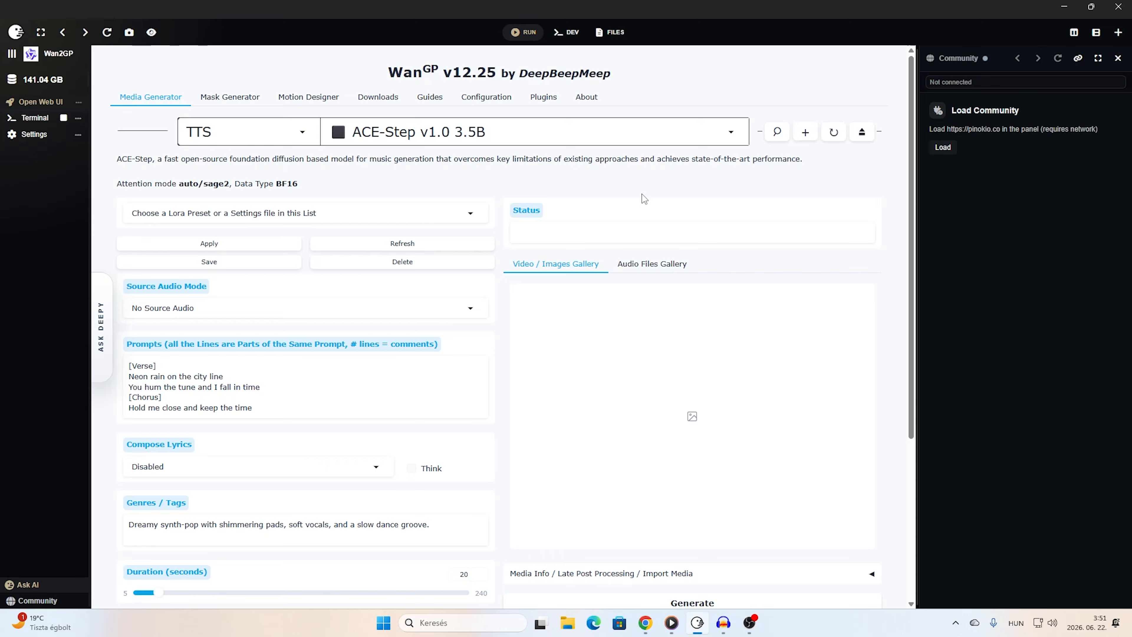
scroll(395, 356, down, 4)
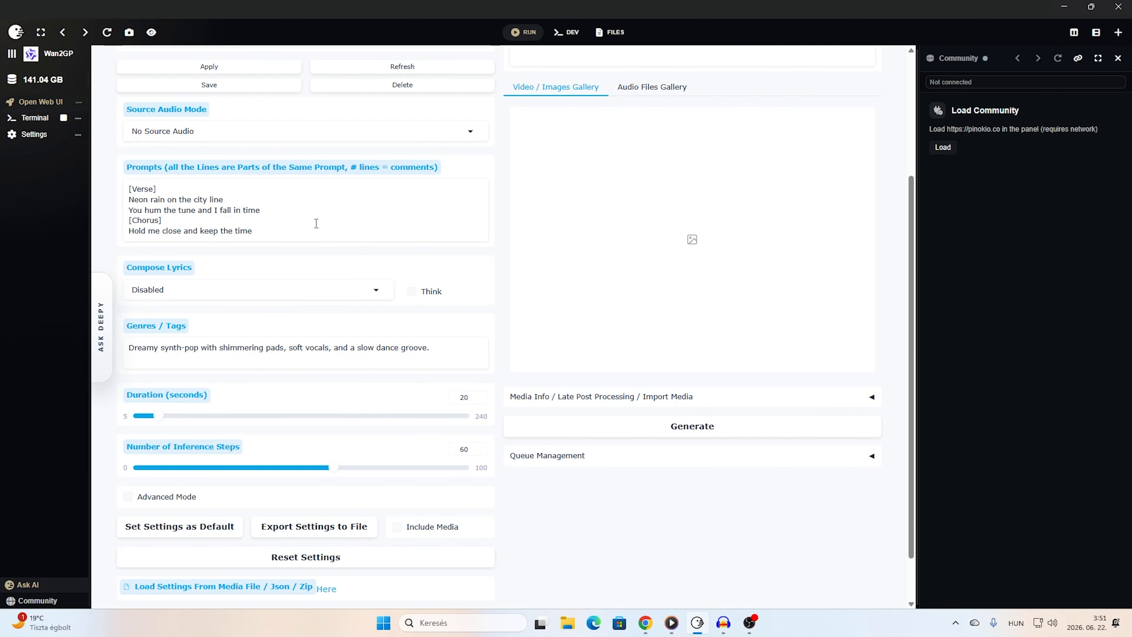
scroll(316, 223, up, 4)
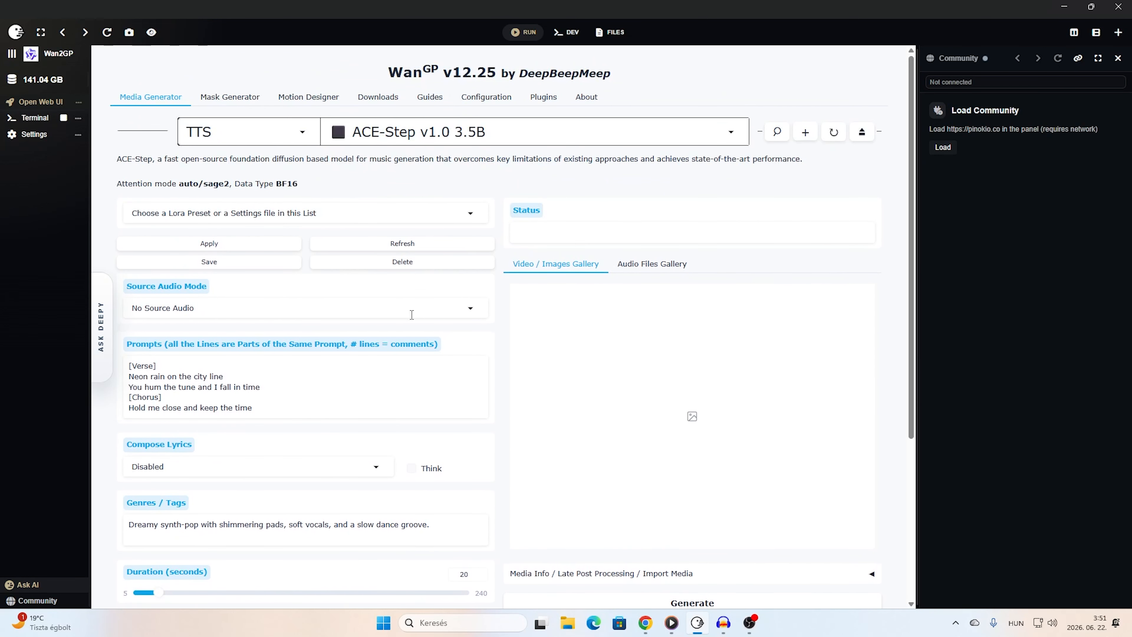
Select Wan2.2 as the model family and look through the list of models it offers.
click(290, 144)
click(214, 155)
click(302, 133)
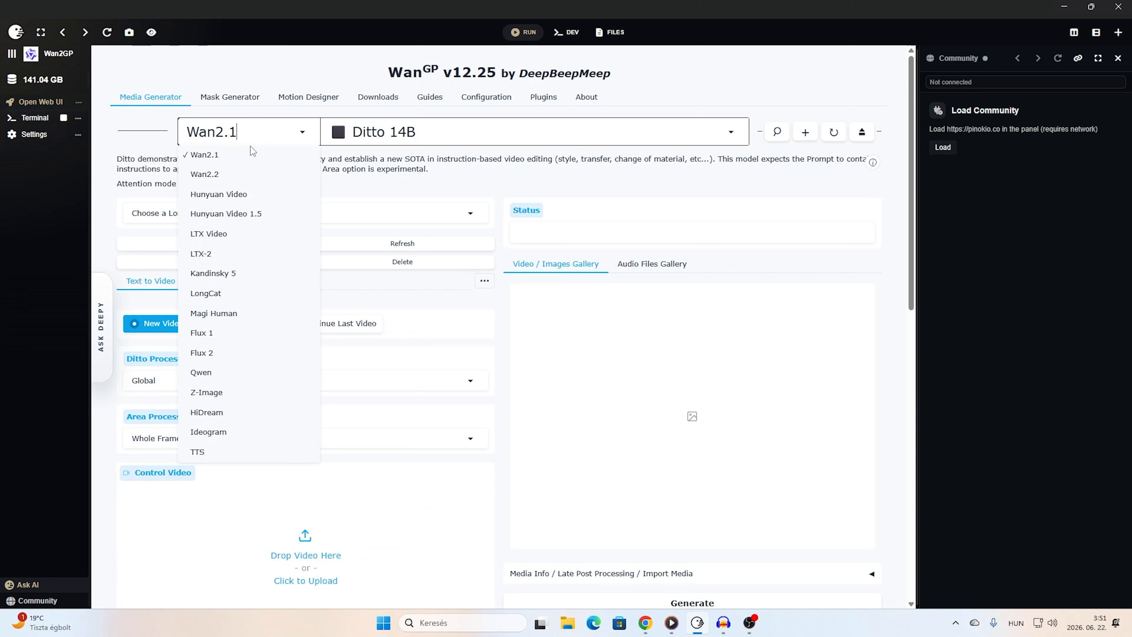
click(204, 174)
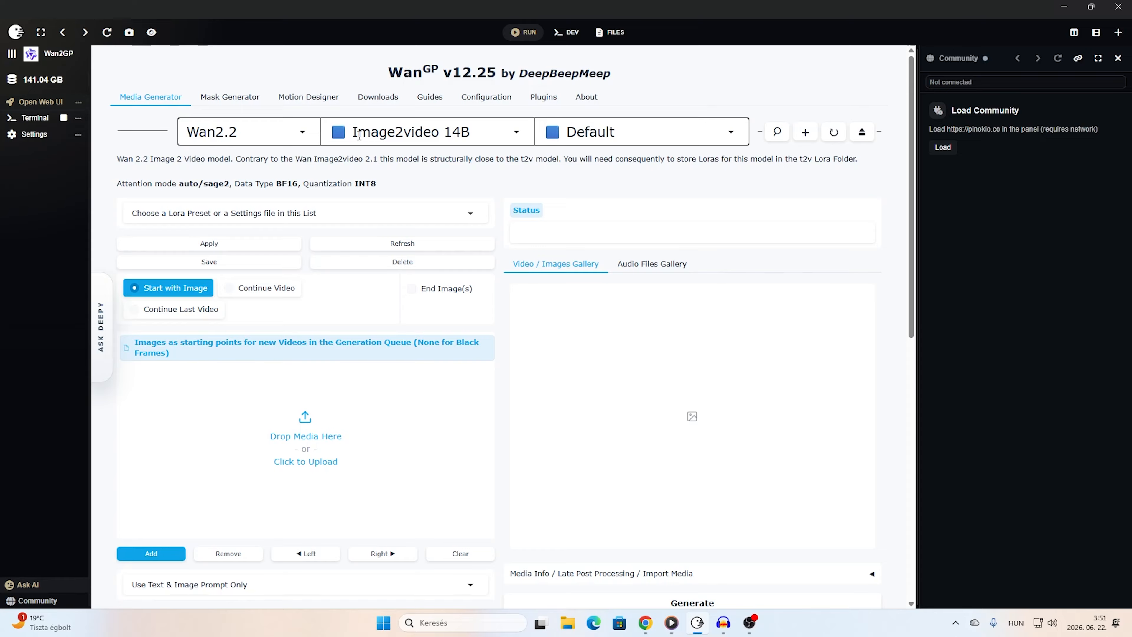
click(520, 132)
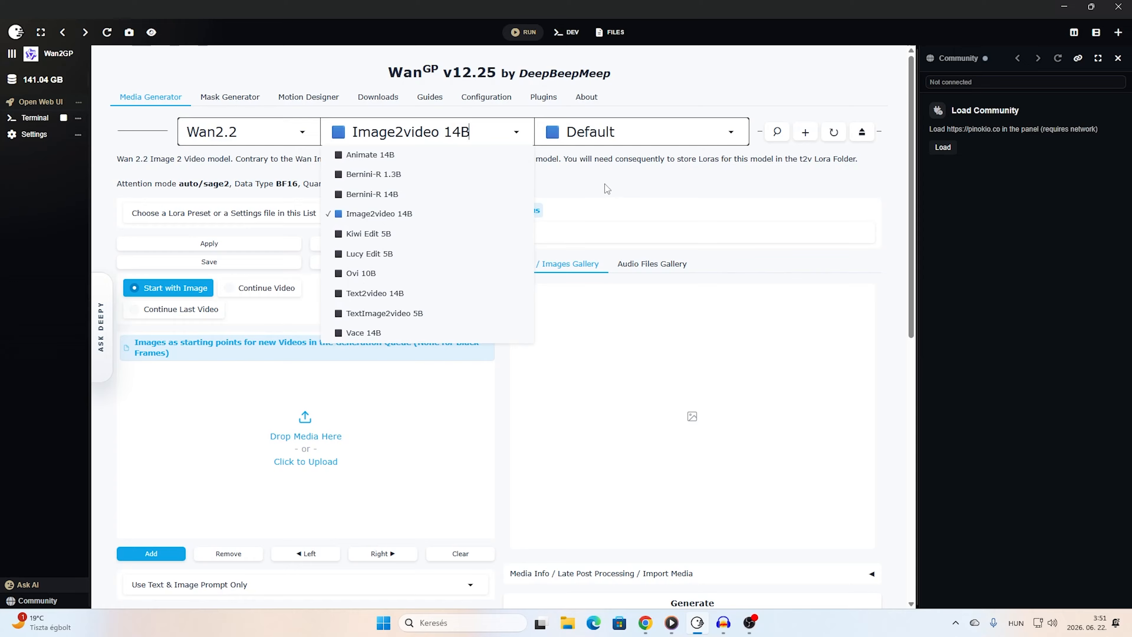
click(584, 201)
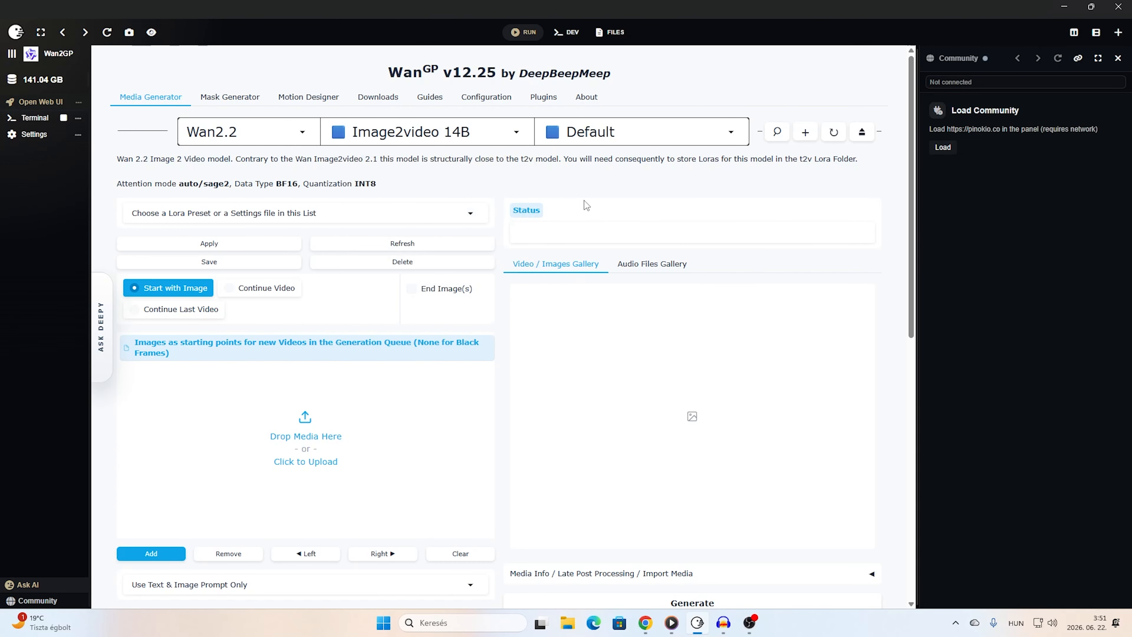
Open the file picker for the video's starting image and cancel it without choosing a file.
scroll(579, 237, down, 4)
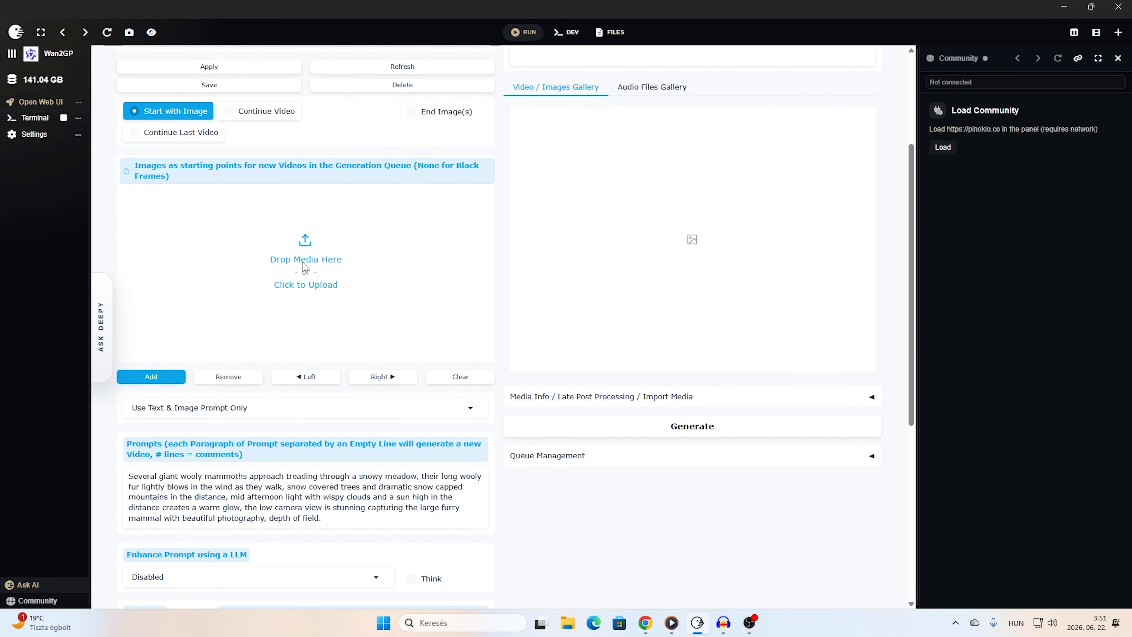
click(318, 282)
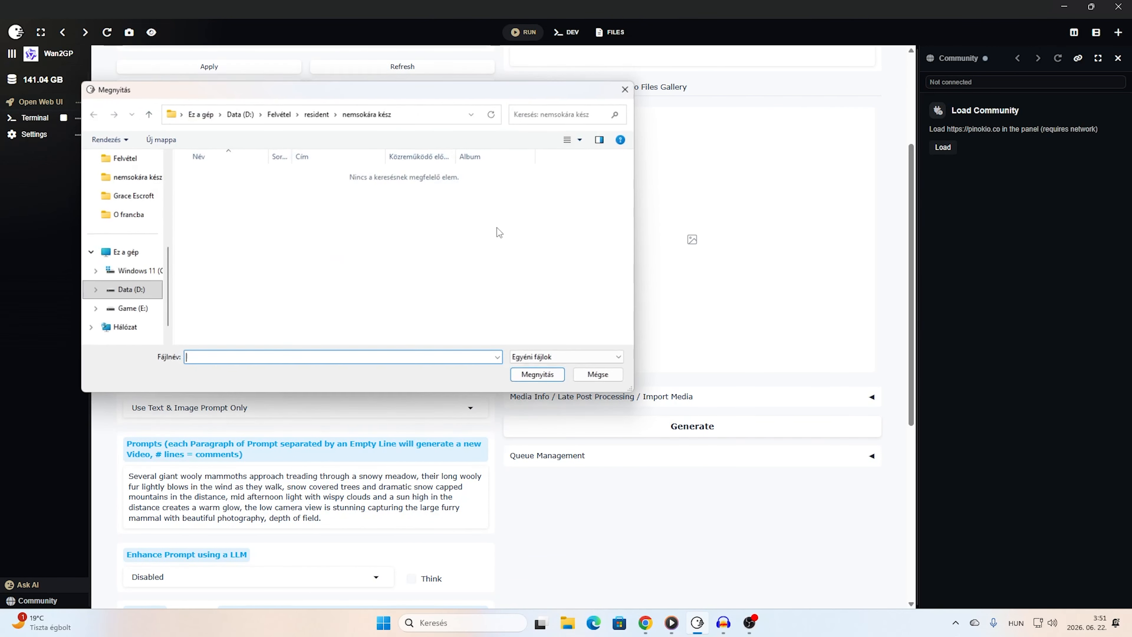
click(598, 376)
scroll(745, 328, up, 4)
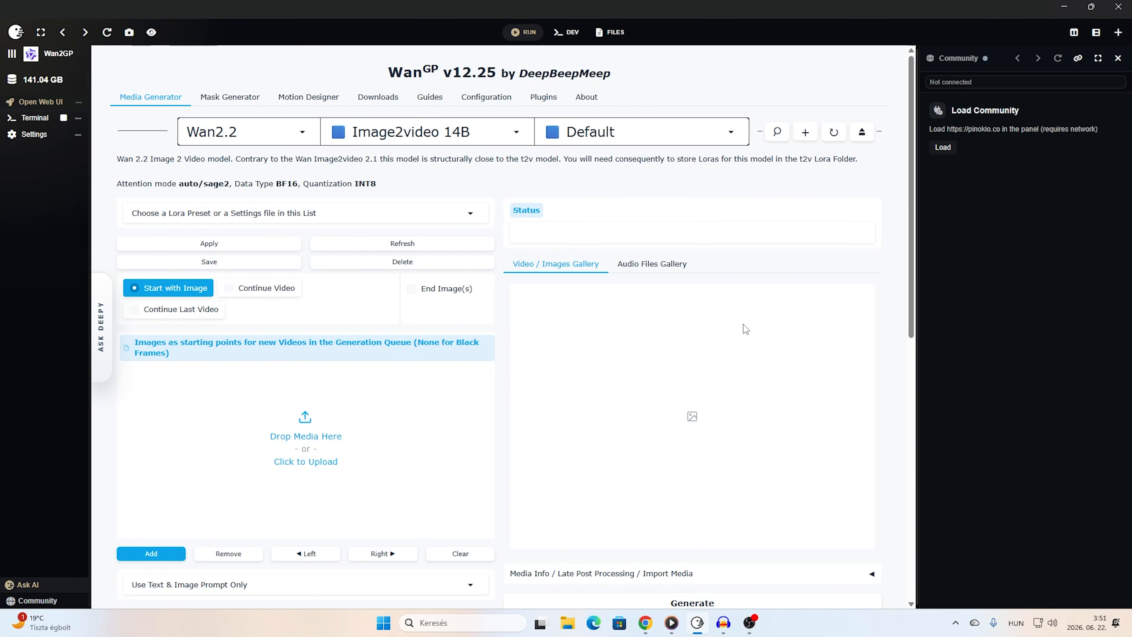
Examine the Image2video 14B settings, including the prompt, resolution budget, number of frames and inference steps.
scroll(627, 401, down, 10)
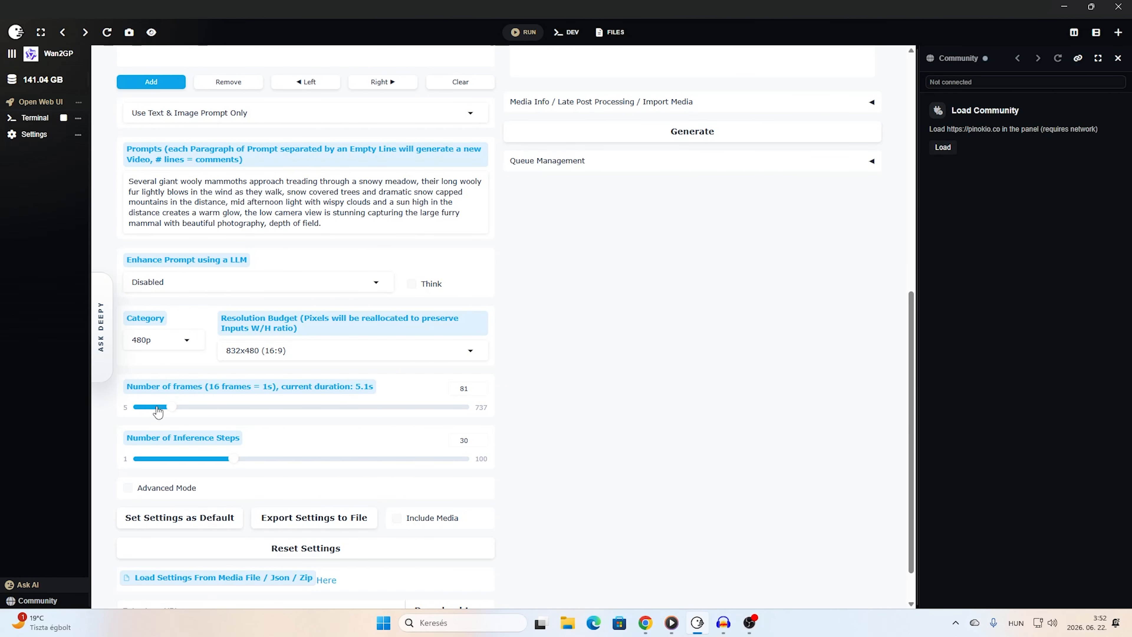
scroll(672, 374, up, 10)
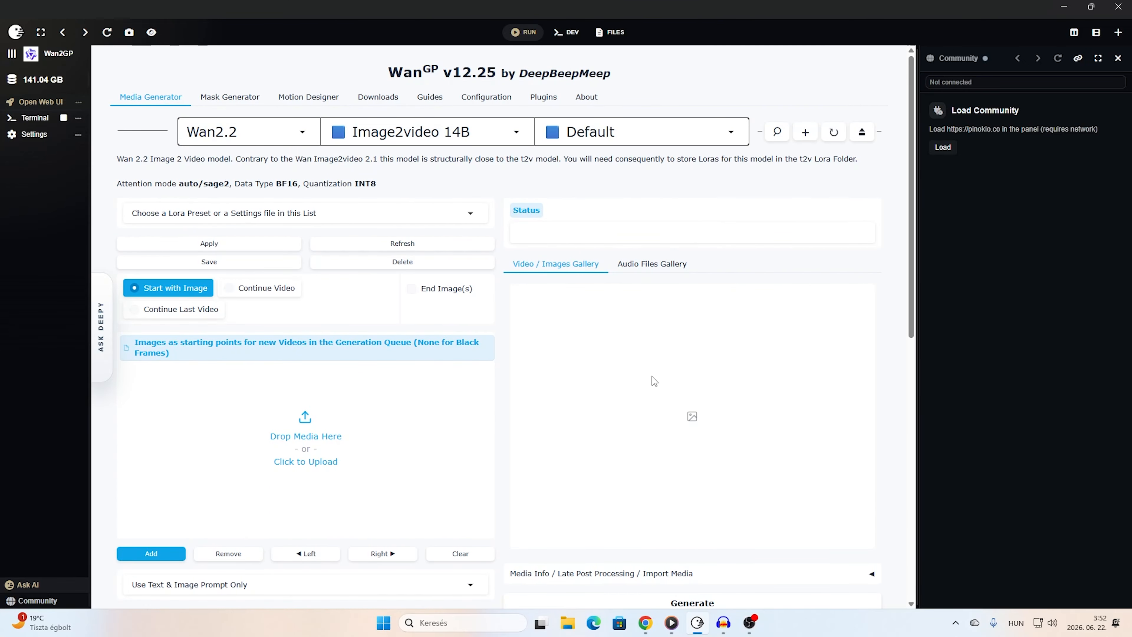
scroll(593, 368, down, 5)
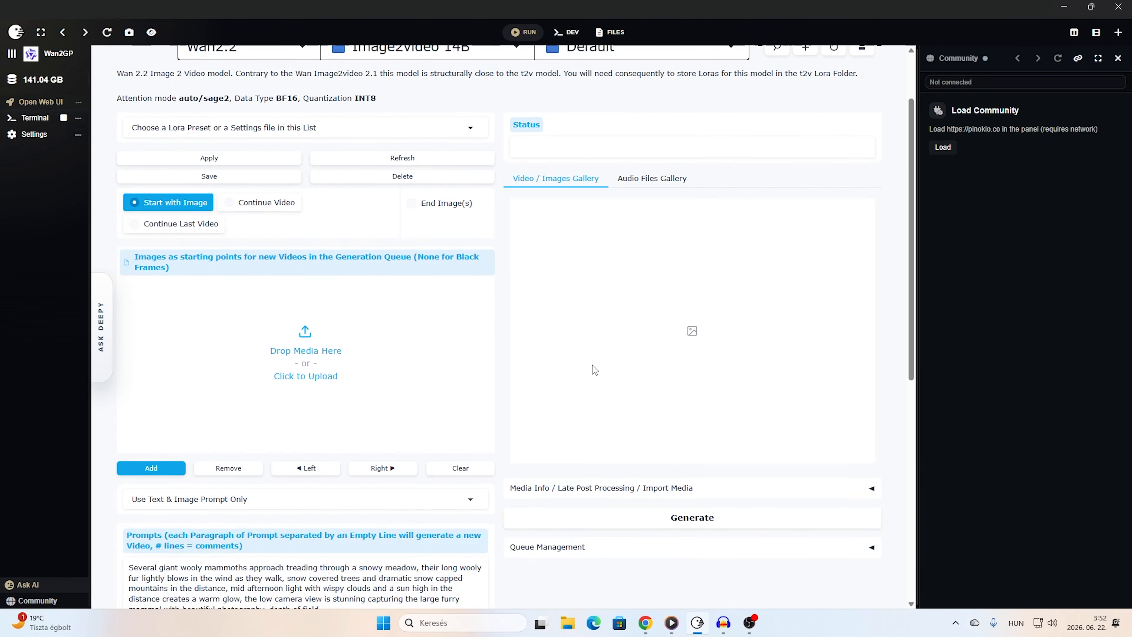
scroll(599, 416, down, 4)
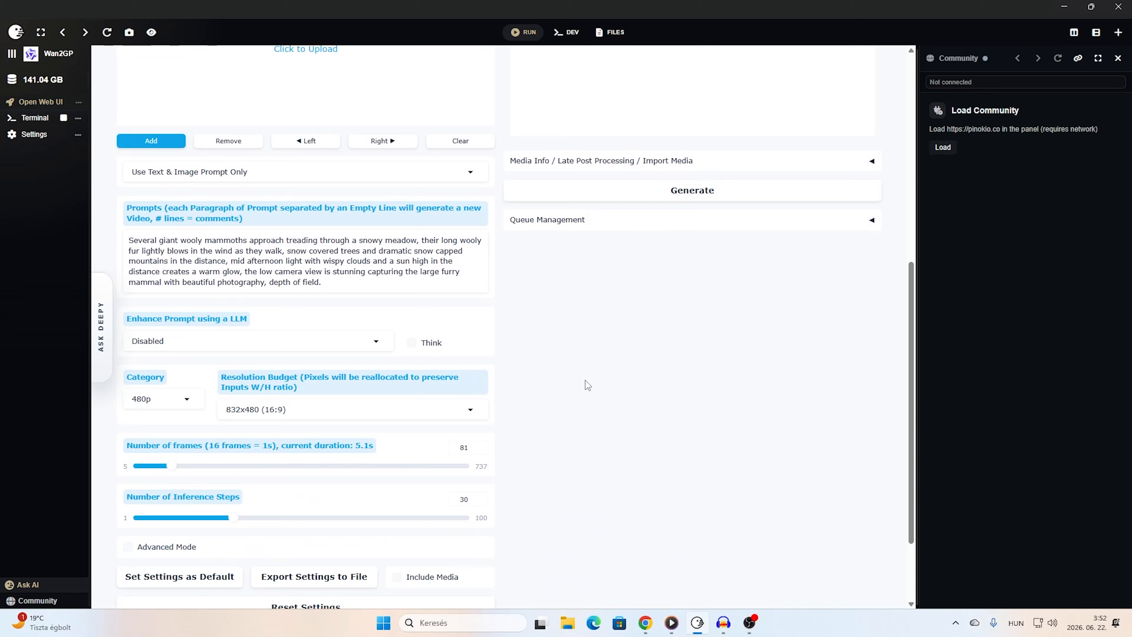
scroll(577, 371, down, 3)
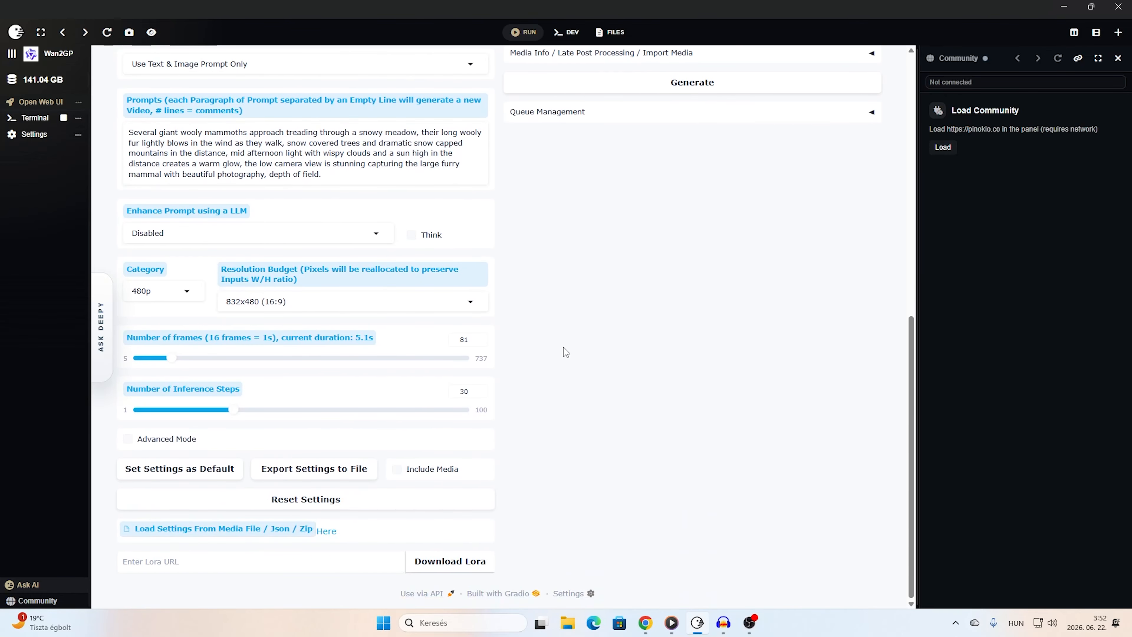
scroll(594, 390, up, 8)
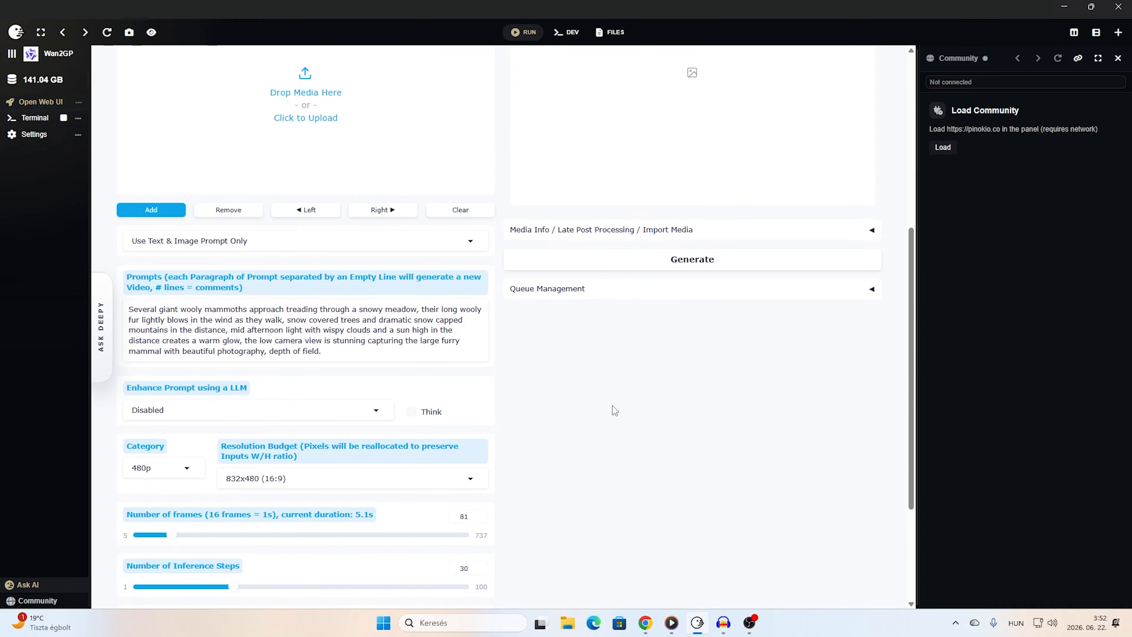
scroll(639, 338, up, 5)
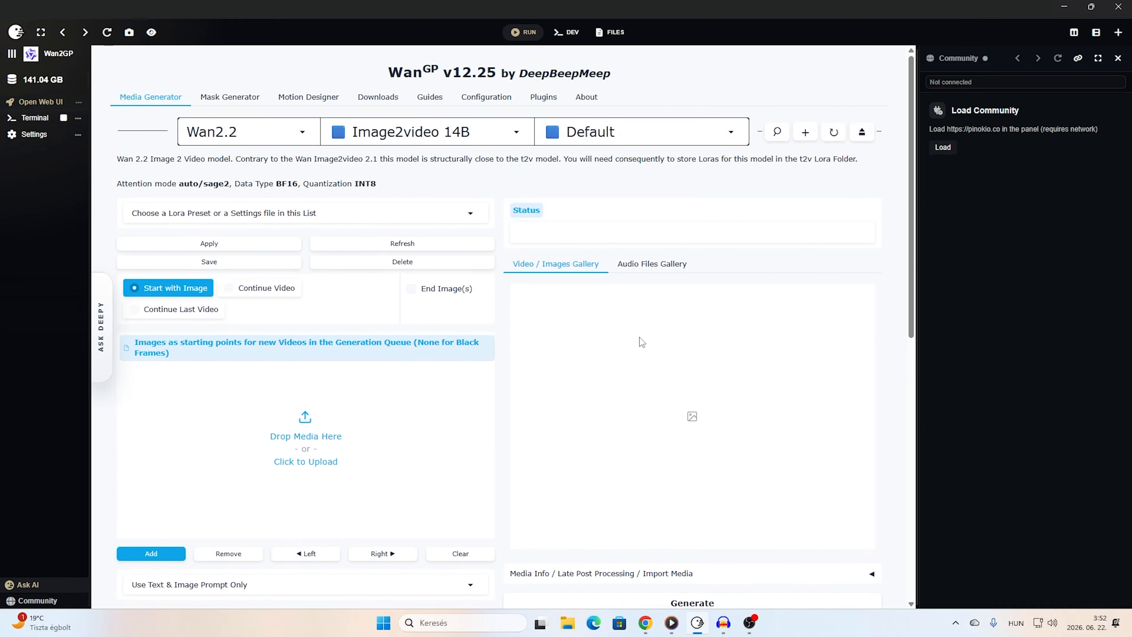
scroll(565, 339, down, 10)
scroll(475, 351, down, 3)
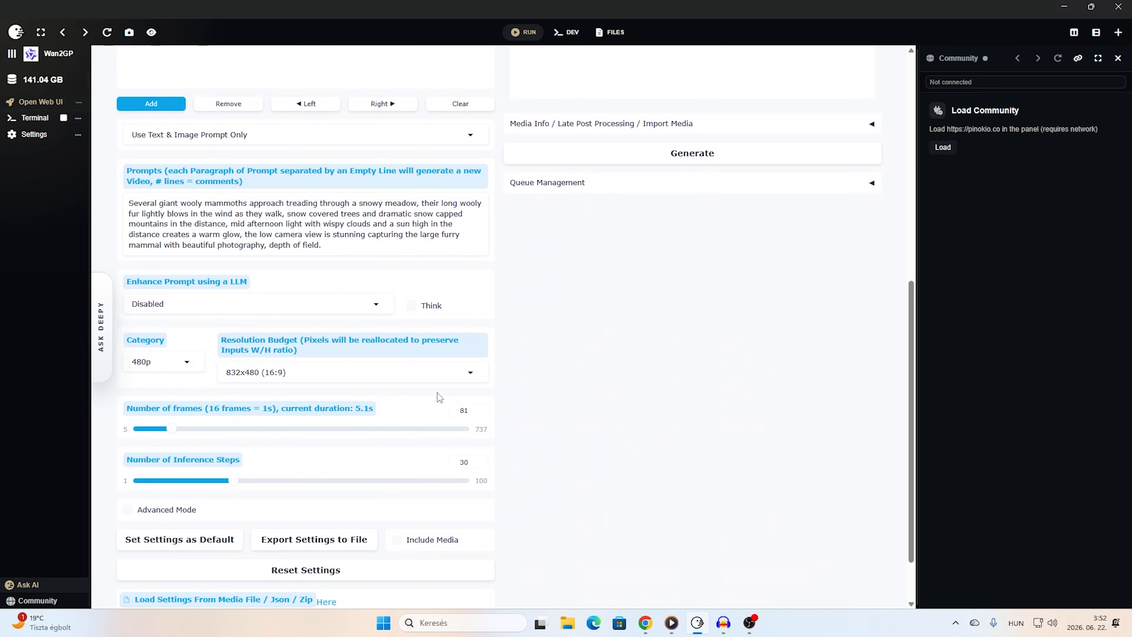
Check the resolution categories available for the video and look over the rest of the generation page.
click(187, 290)
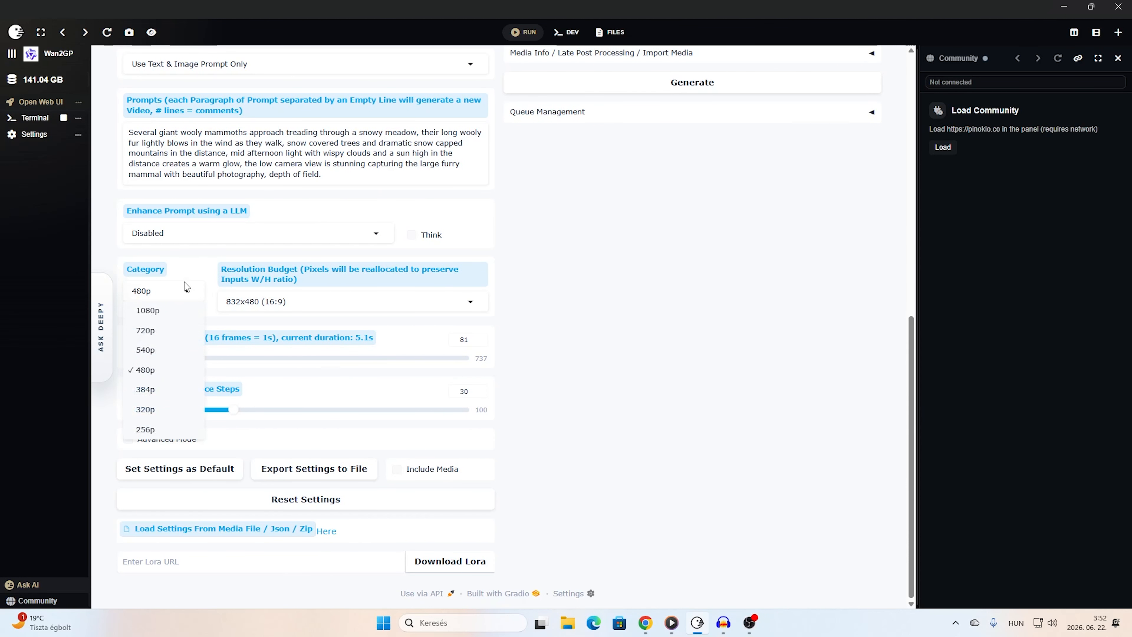
click(766, 322)
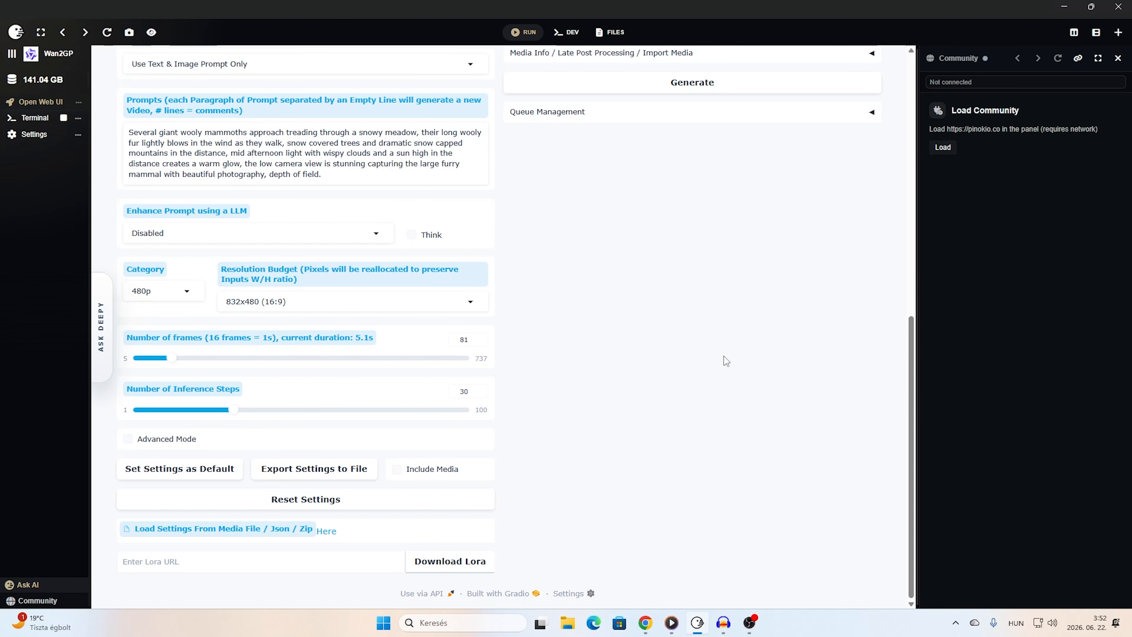
scroll(720, 352, up, 10)
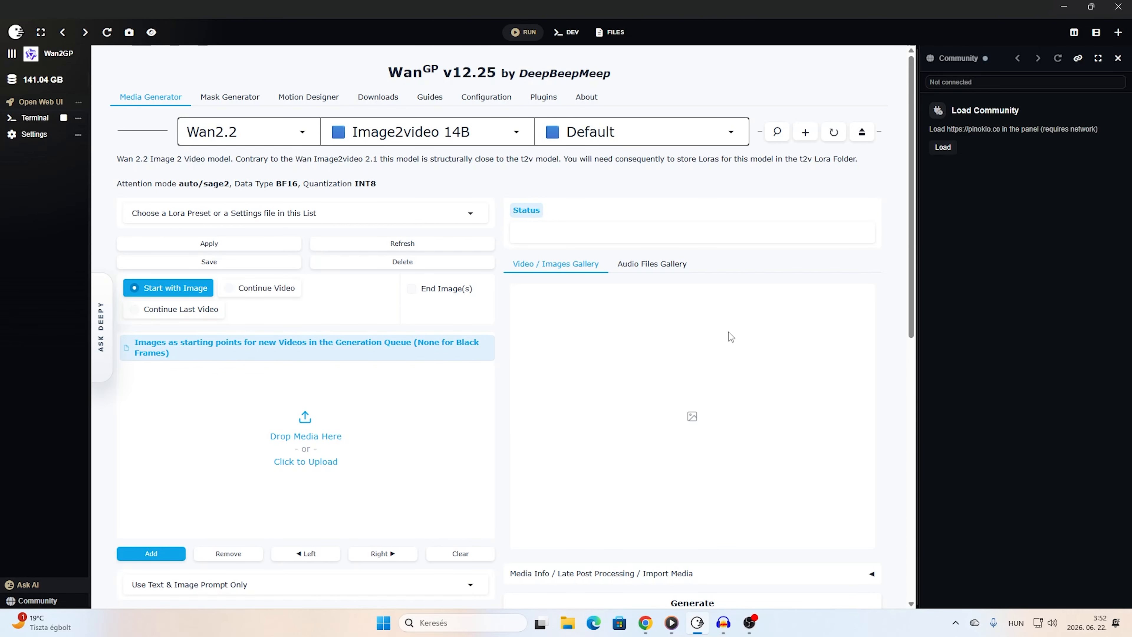
scroll(722, 314, down, 9)
scroll(706, 428, up, 6)
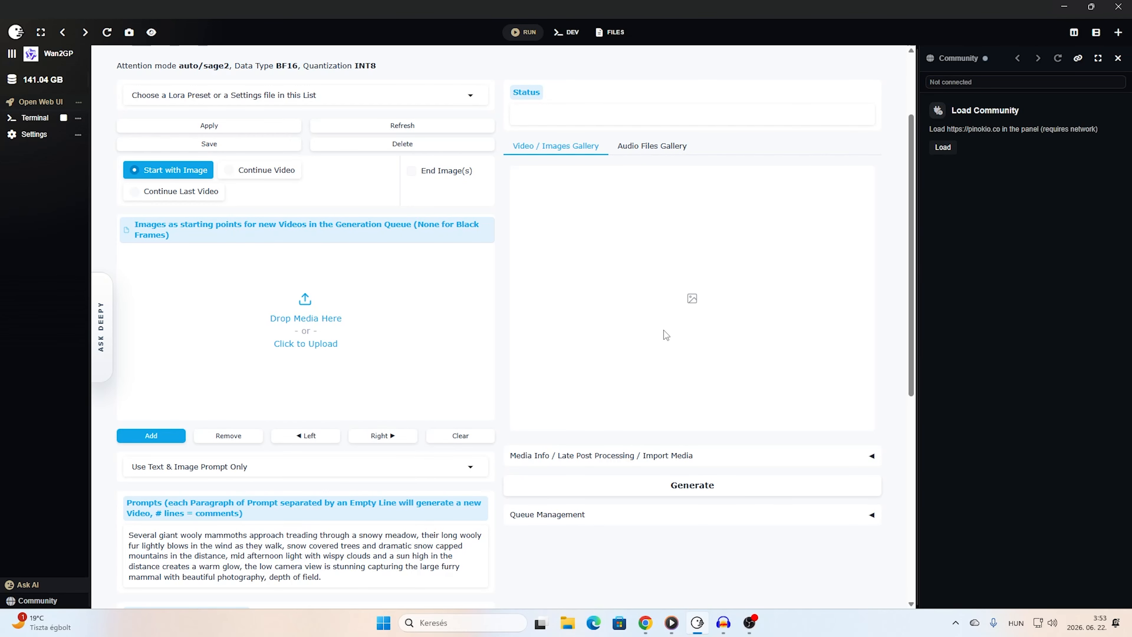
scroll(664, 340, up, 3)
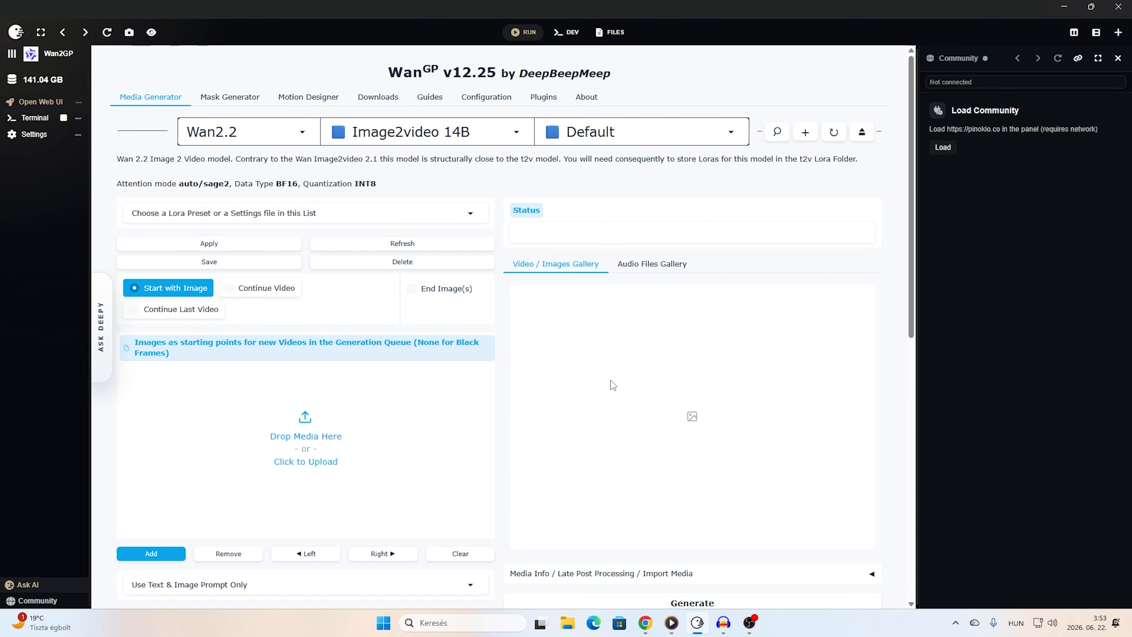
Stop the running Wan2GP app and start ACE-Step Studio in standard mode from the list of installed apps.
click(65, 119)
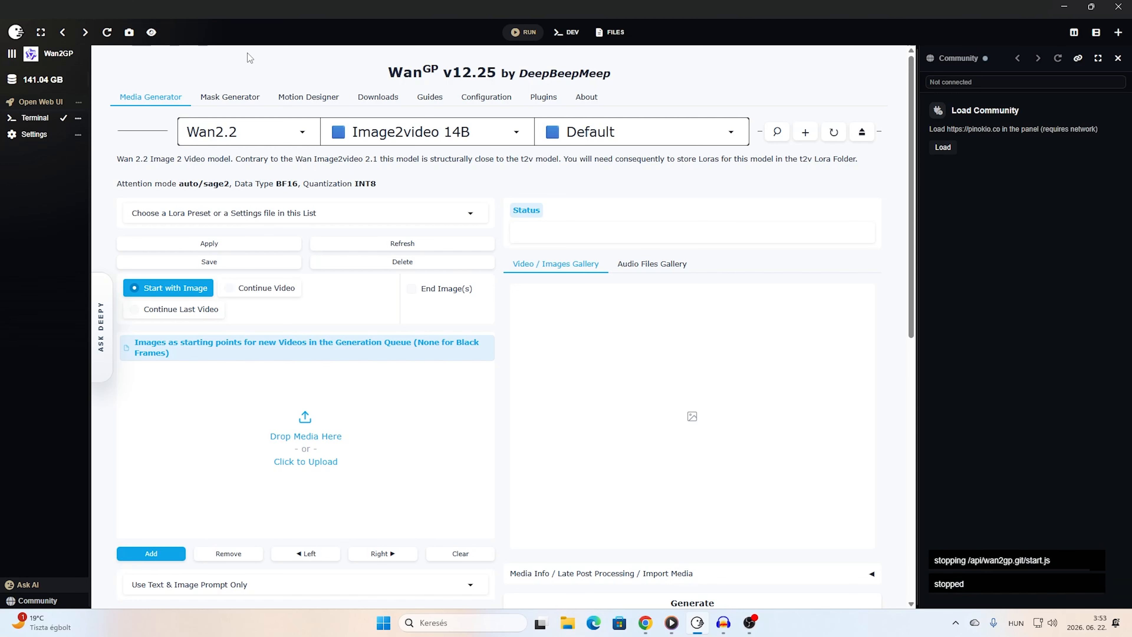
click(16, 32)
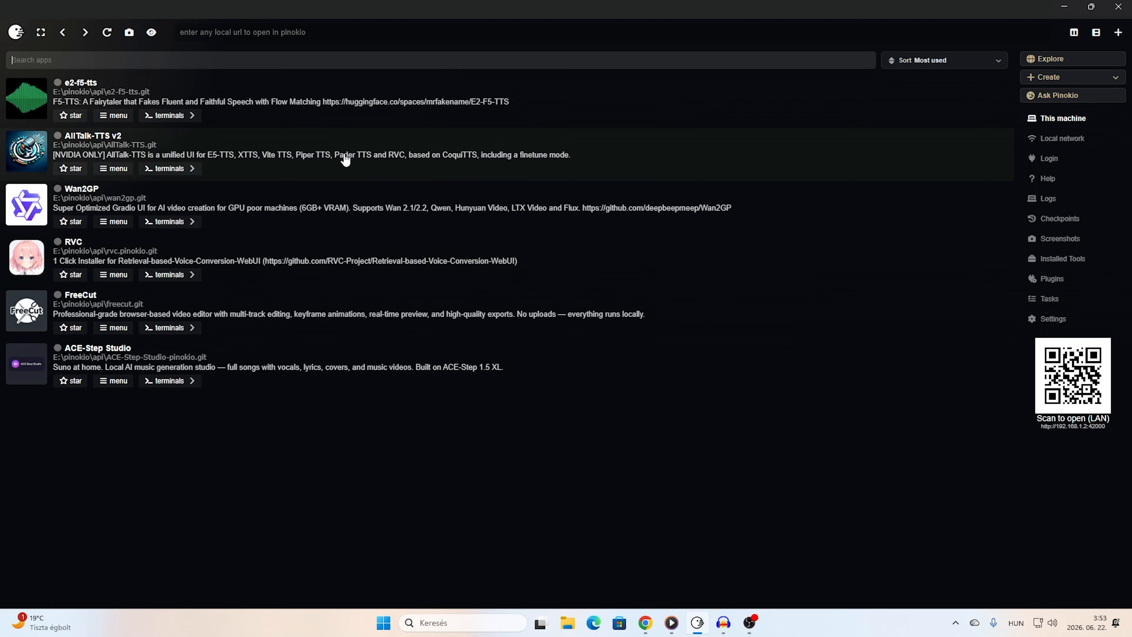
click(290, 369)
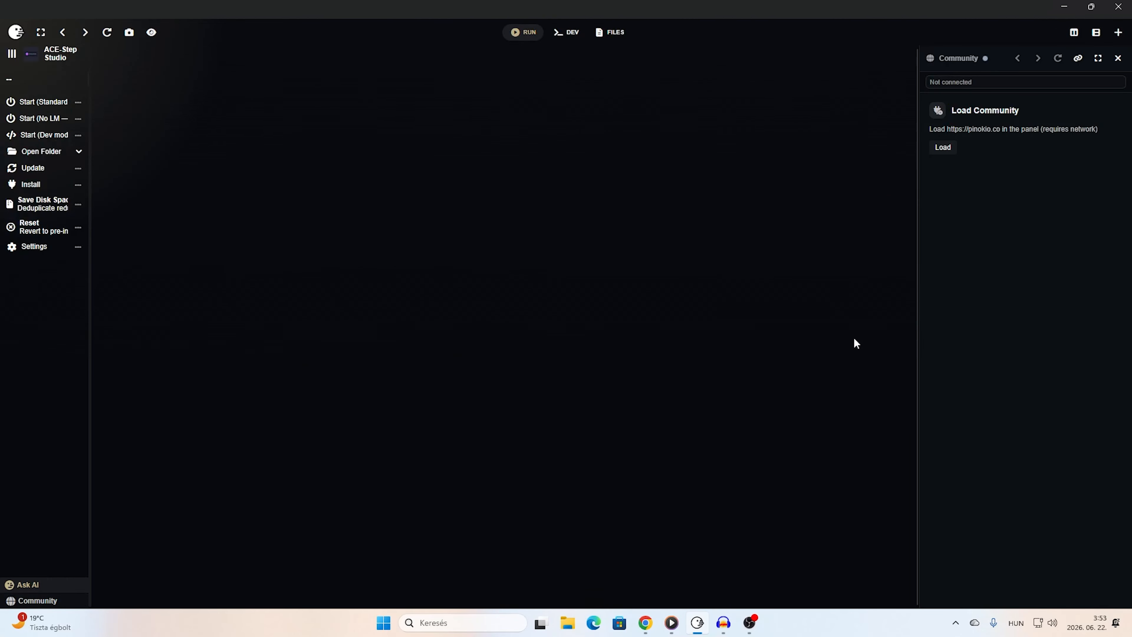
click(63, 103)
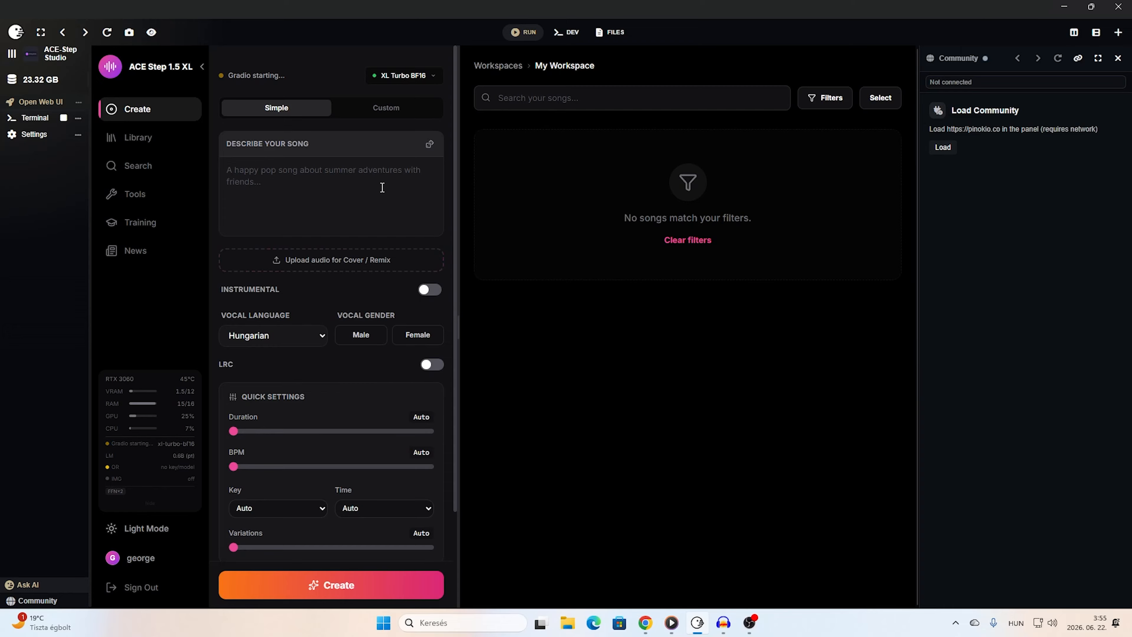
Browse the vocal languages offered for the song and choose Hungarian.
scroll(348, 341, down, 2)
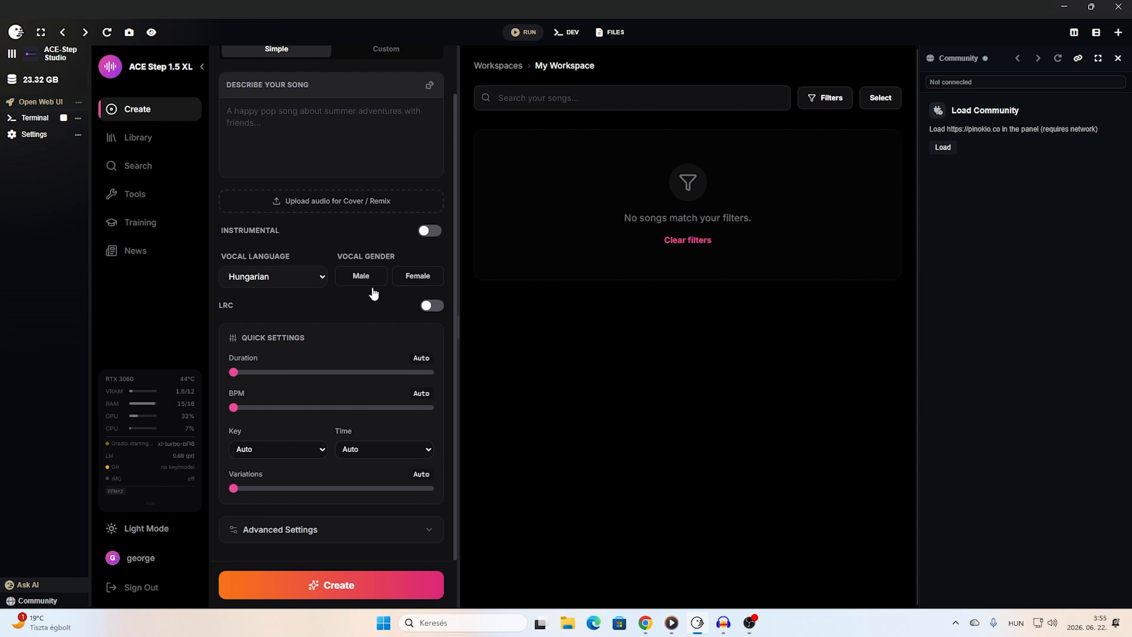
click(302, 284)
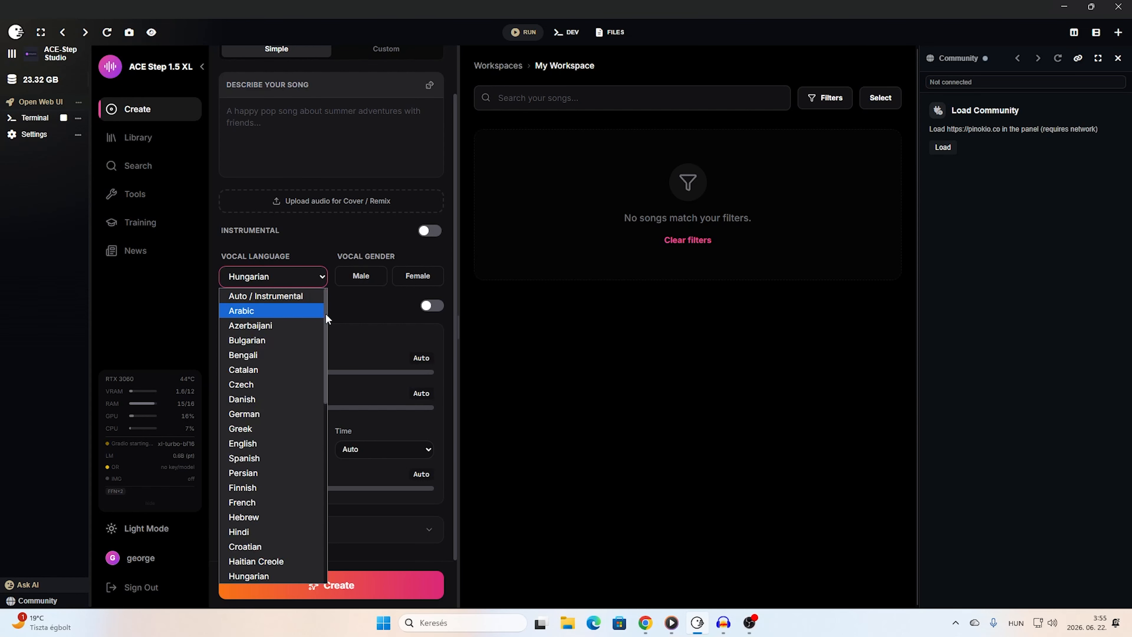
scroll(324, 317, down, 2)
drag(334, 348, 334, 386)
scroll(282, 391, up, 5)
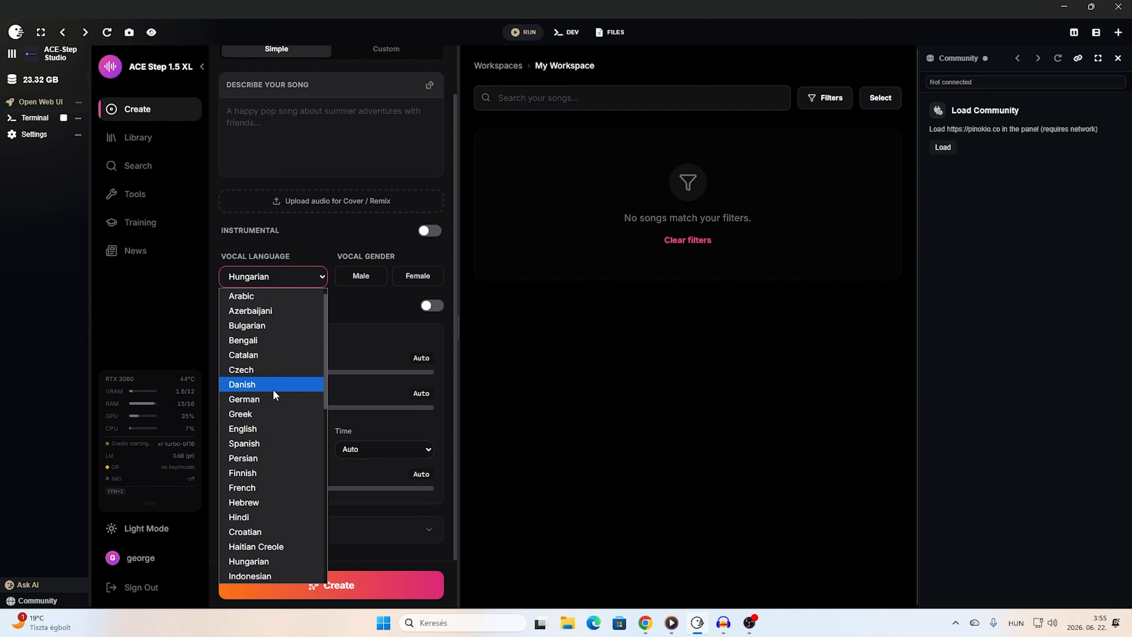
scroll(295, 454, down, 5)
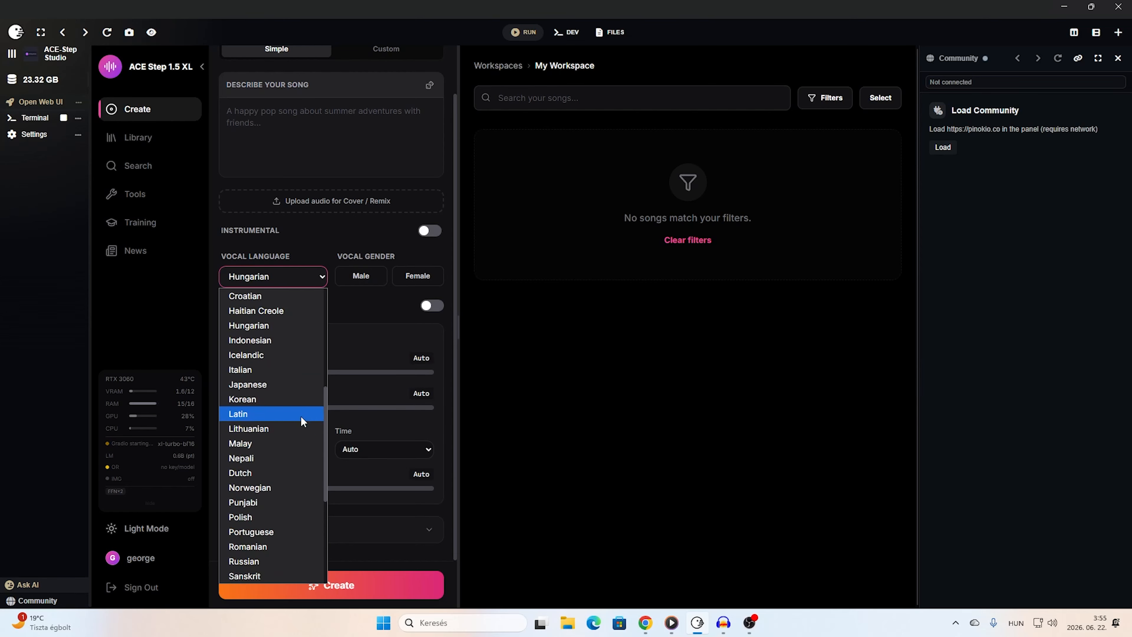
click(277, 327)
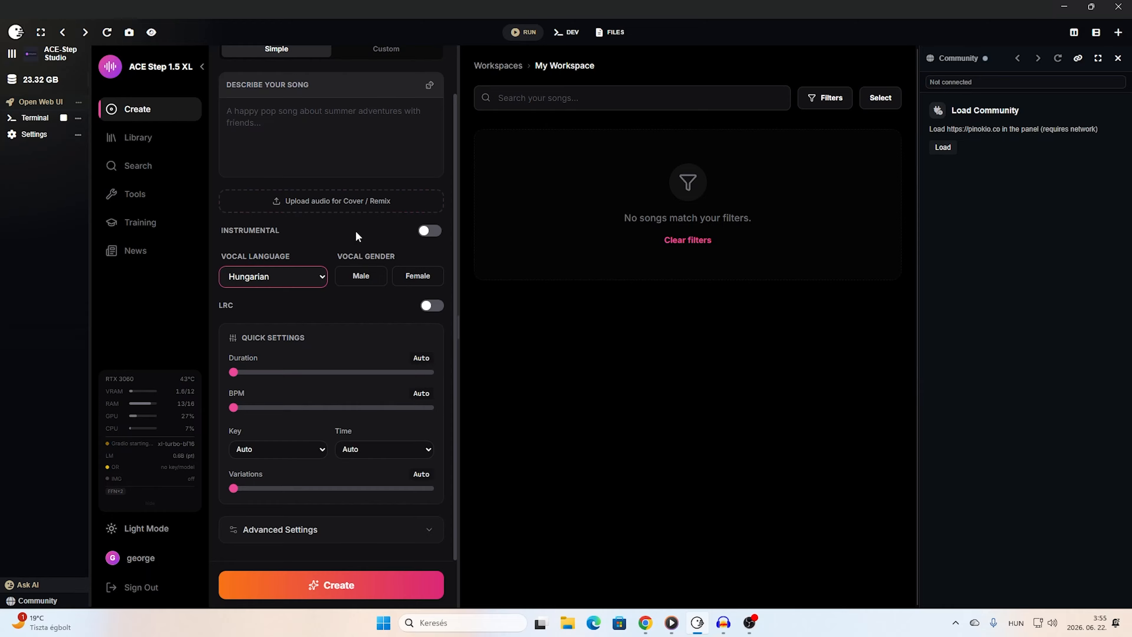
scroll(384, 375, up, 2)
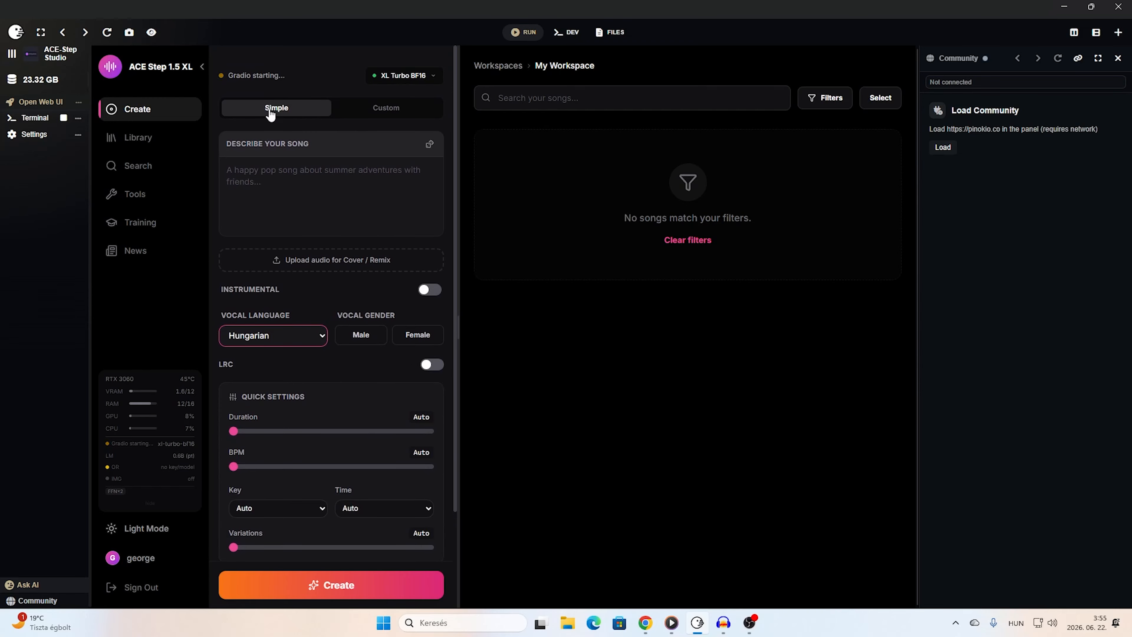
Switch the song creator to Custom mode and look over its reference, cover, lyrics, style and quick settings.
click(385, 109)
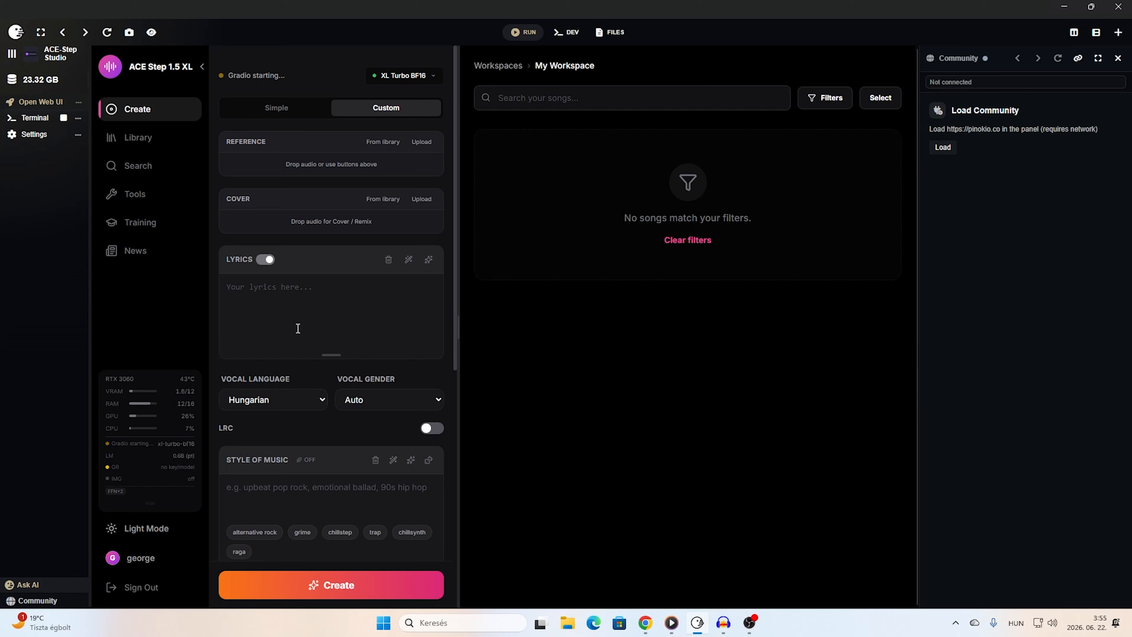
click(359, 307)
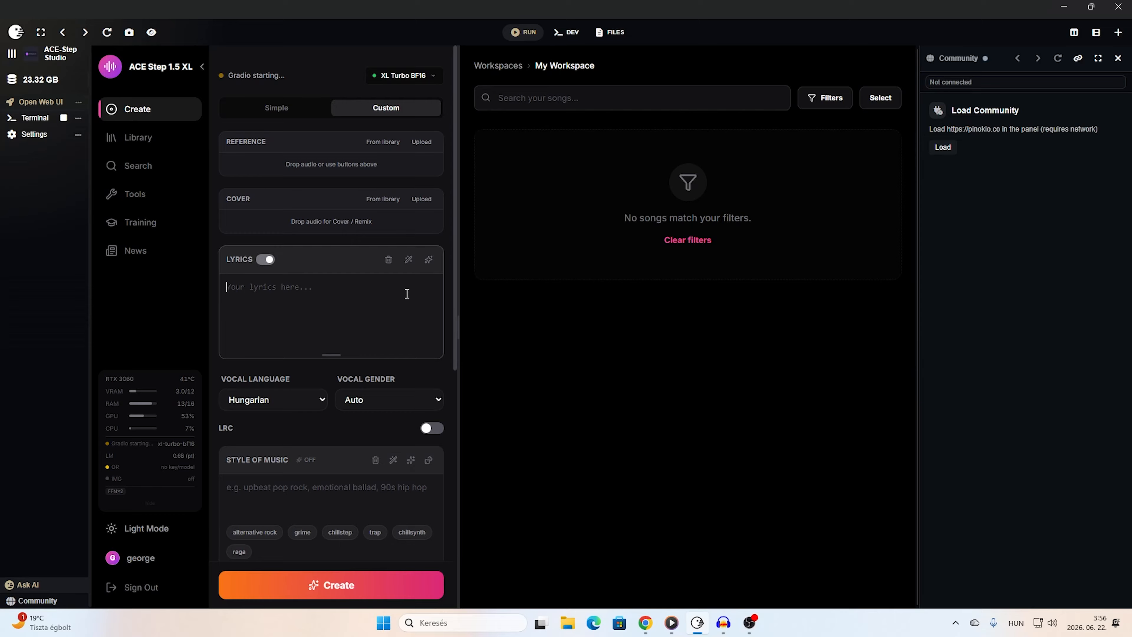
drag(455, 168, 492, 372)
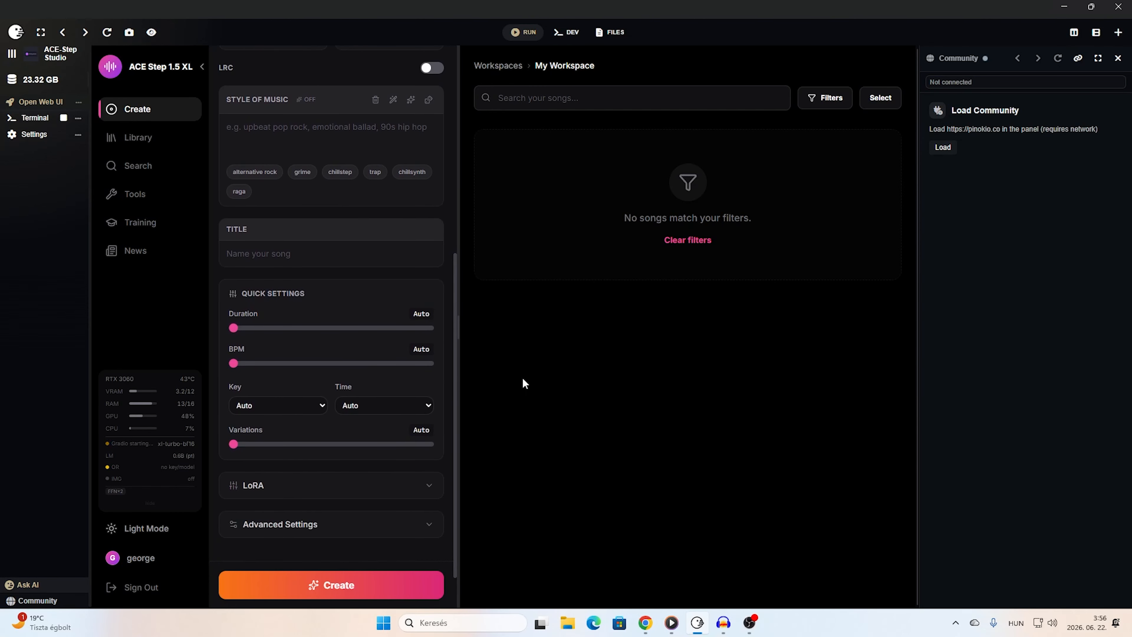
drag(452, 319, 450, 29)
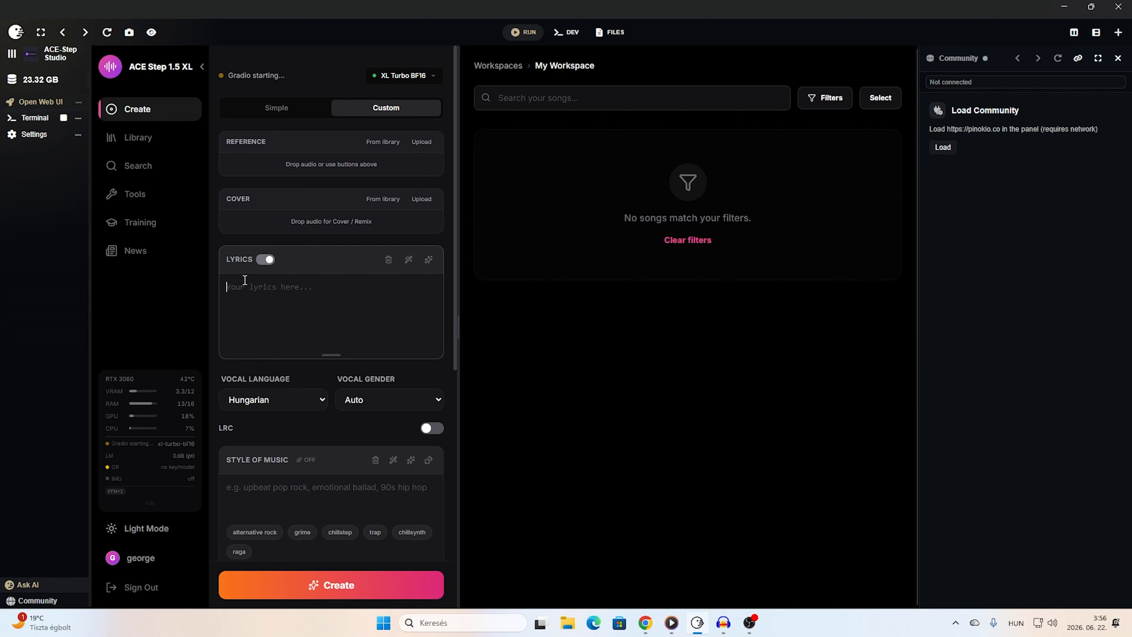
Turn on the toggle beside Style of Music in the custom song settings.
click(376, 312)
scroll(375, 312, down, 6)
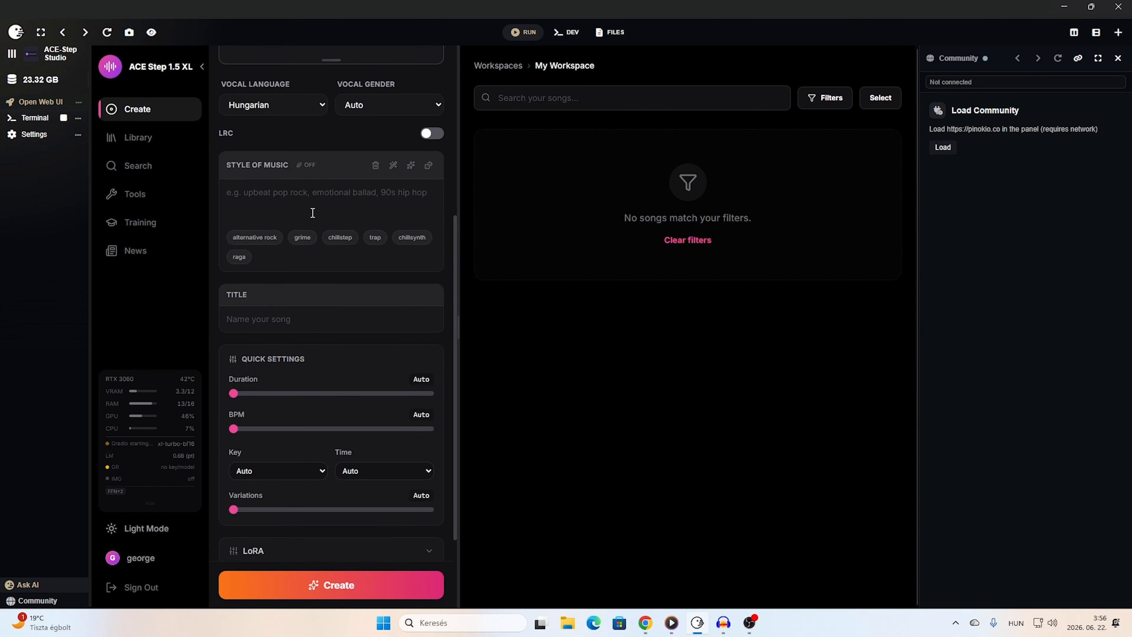
click(307, 165)
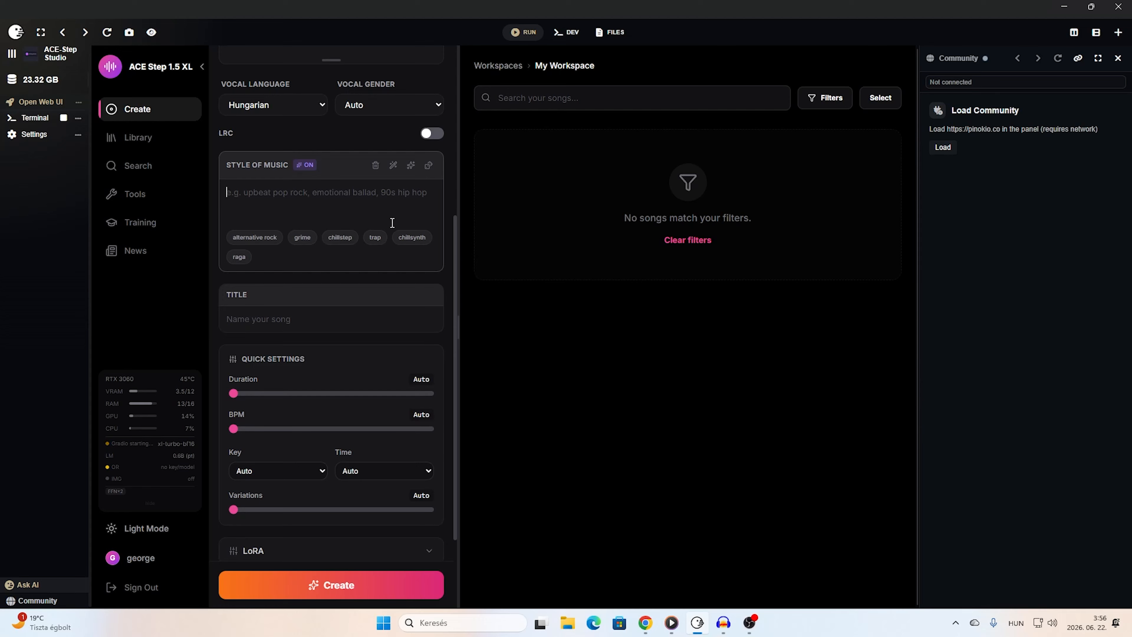
Expand the LoRA settings to check the path and scale options, and collapse them again.
scroll(420, 387, down, 3)
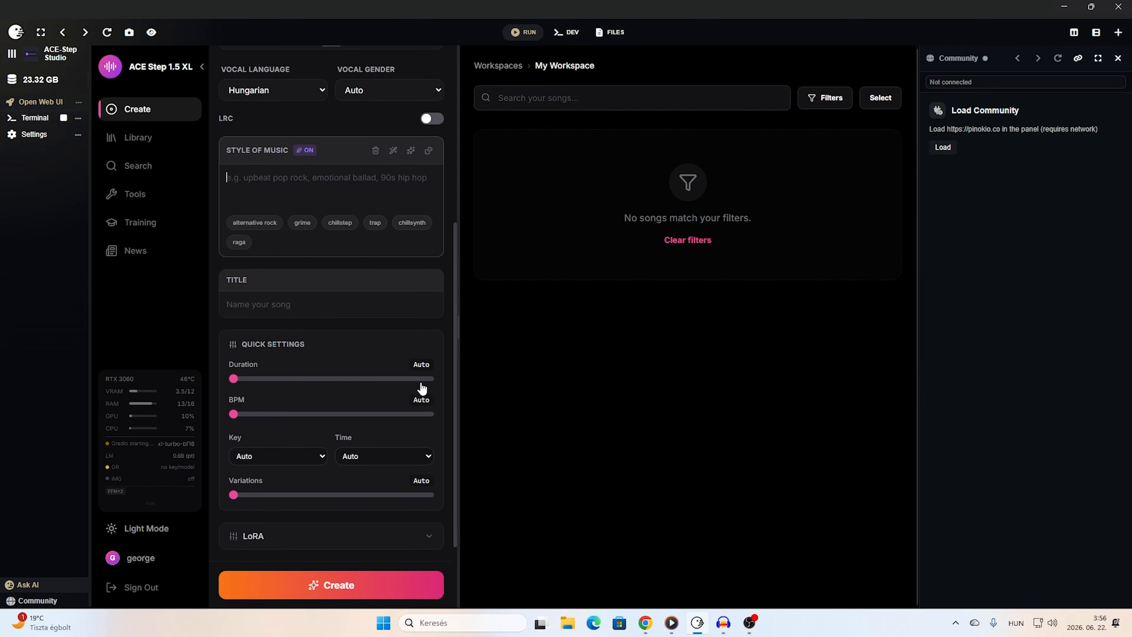
click(392, 442)
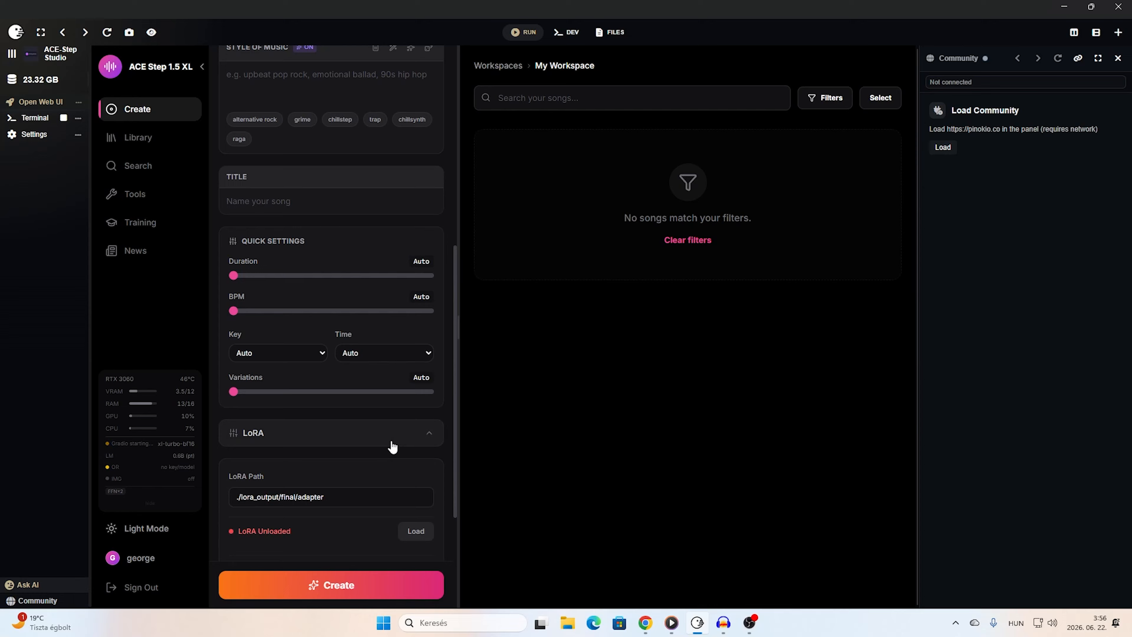
scroll(368, 419, down, 4)
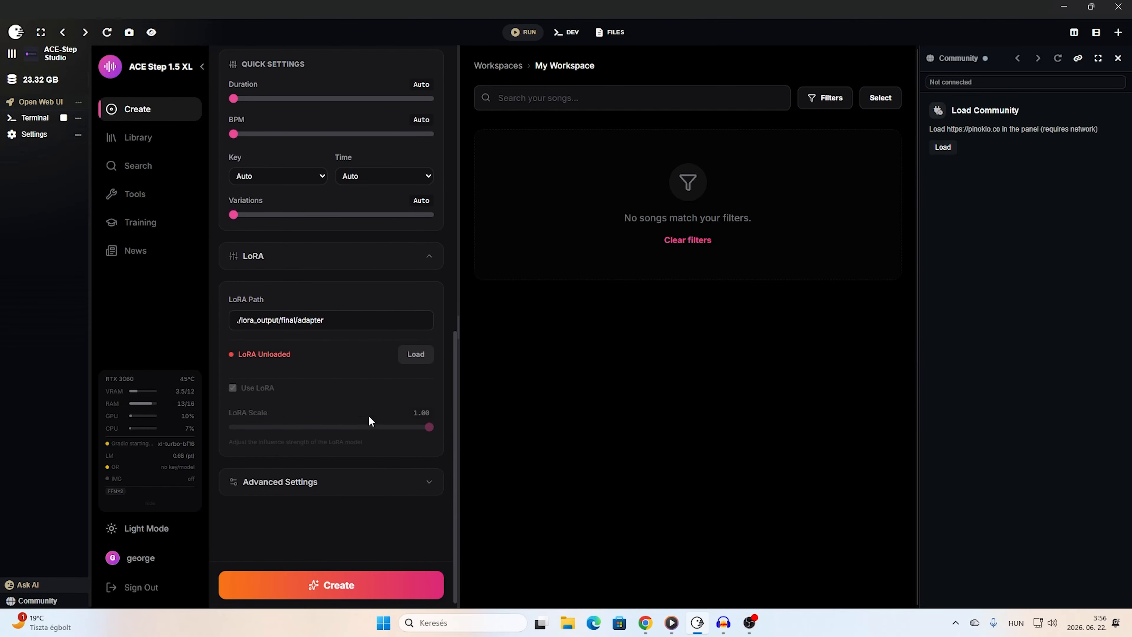
click(383, 262)
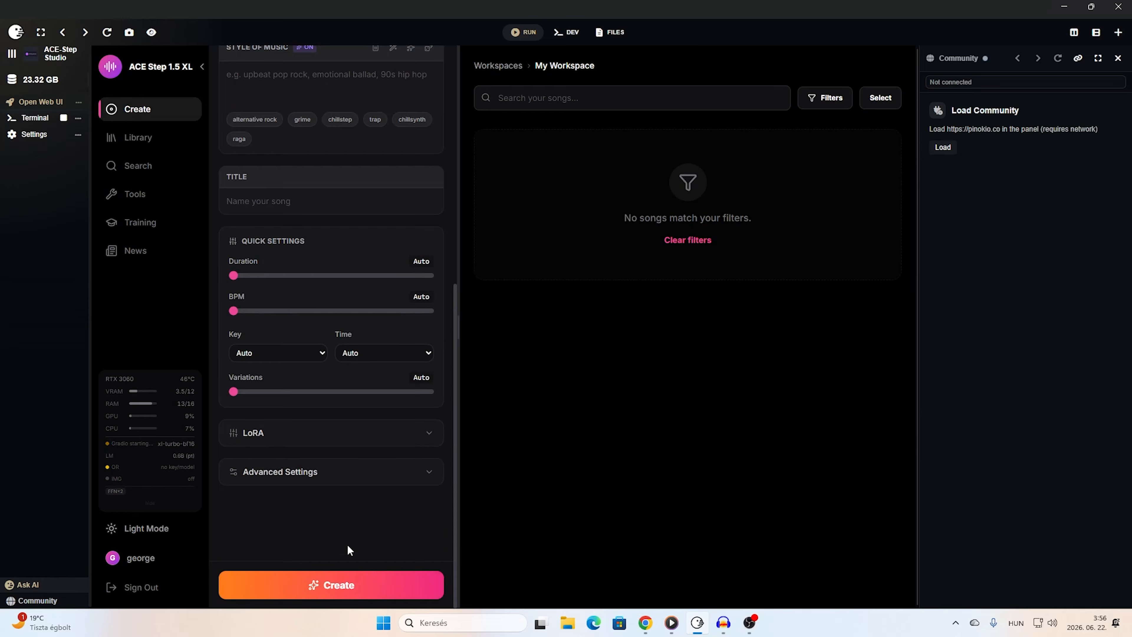
scroll(395, 470, up, 10)
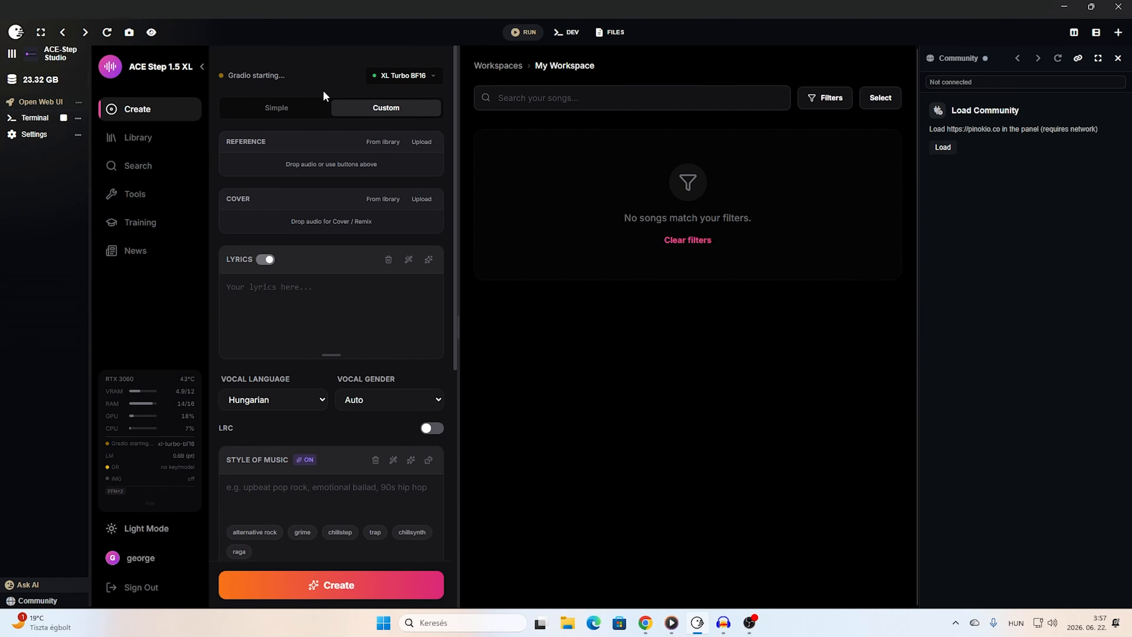
Stop the running ACE-Step Studio and launch FreeCut from the list of installed apps in the browser.
click(64, 118)
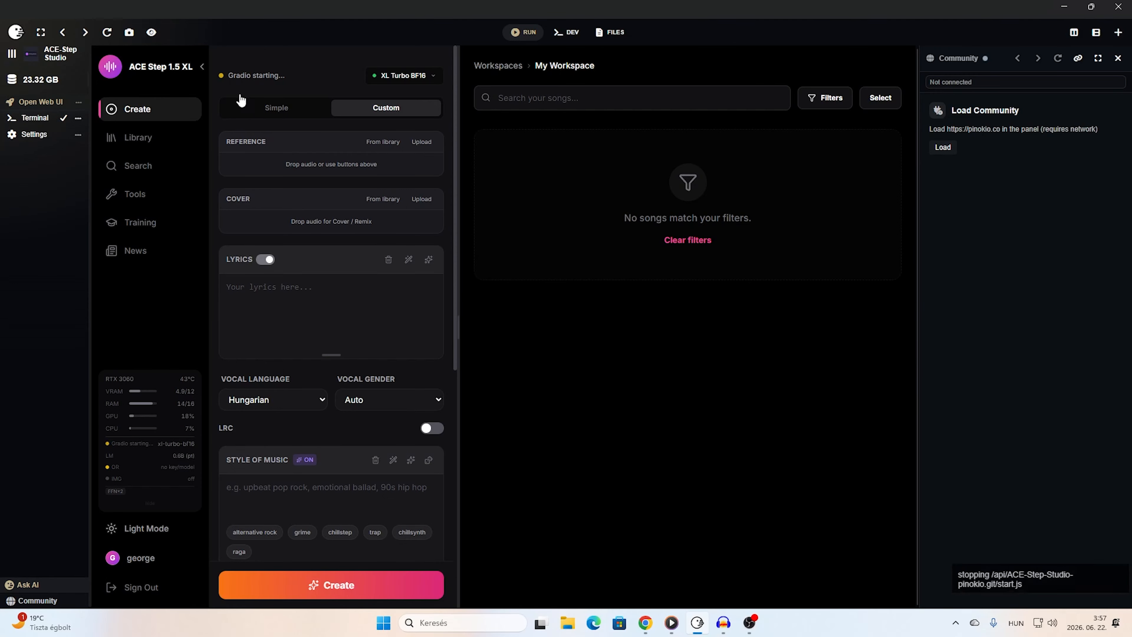
click(14, 32)
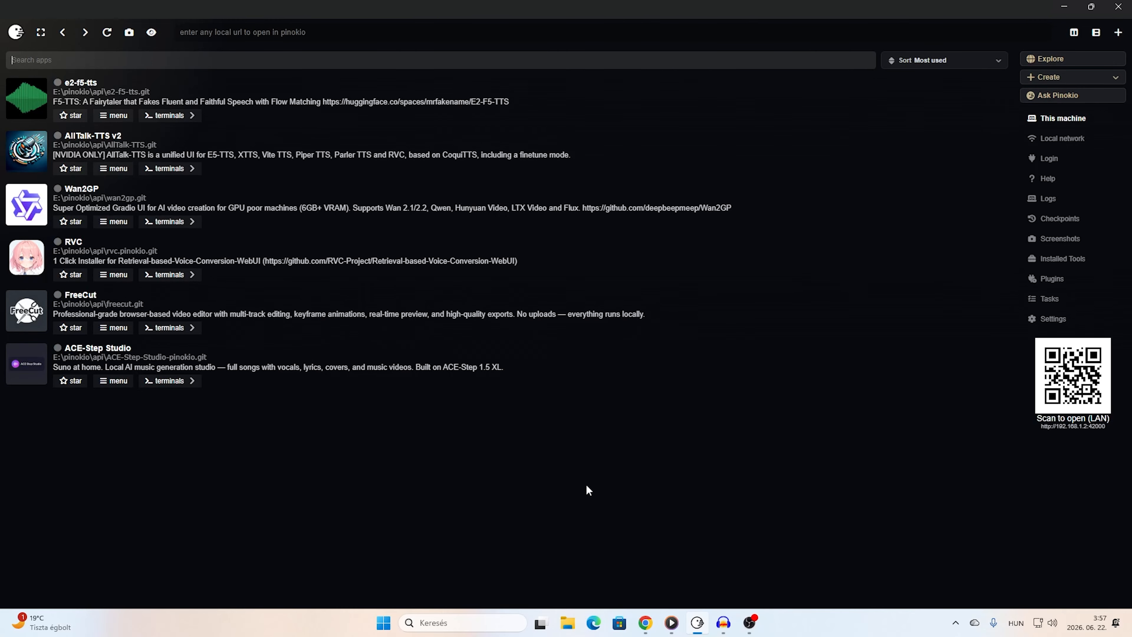
click(309, 317)
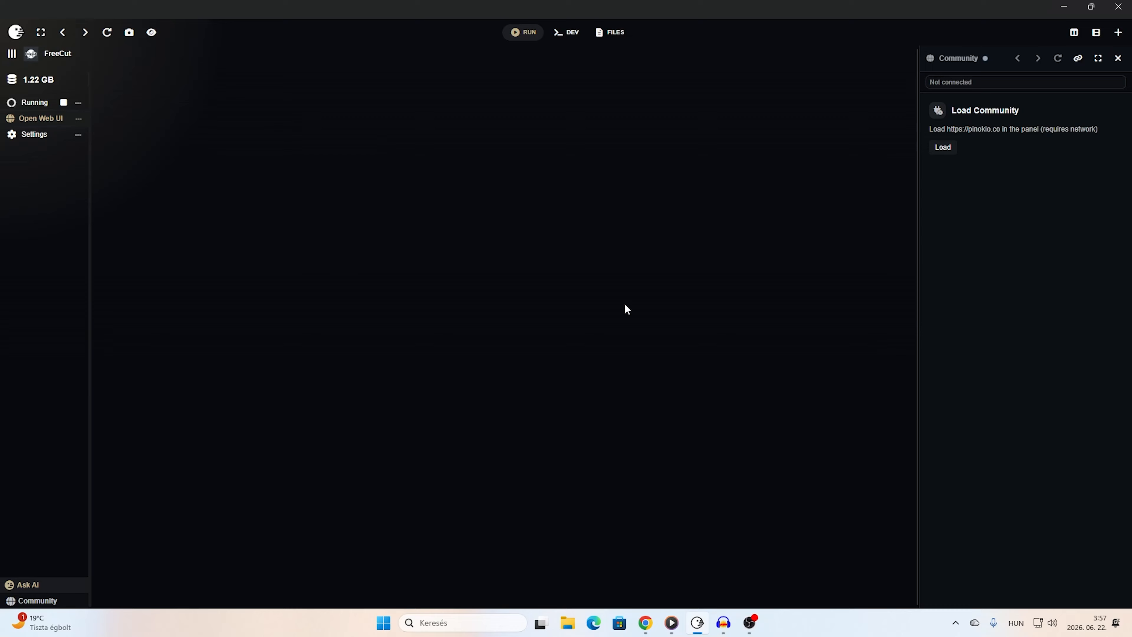
click(626, 310)
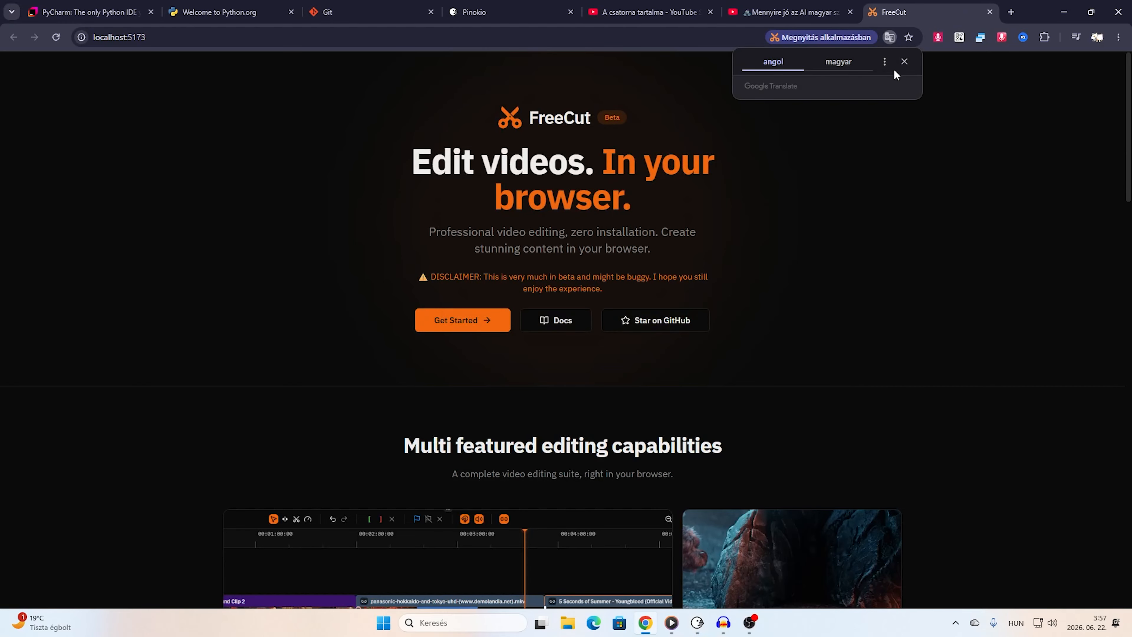
Dismiss the page translation offer, enter FreeCut's project list and open the project "Új videó".
click(903, 62)
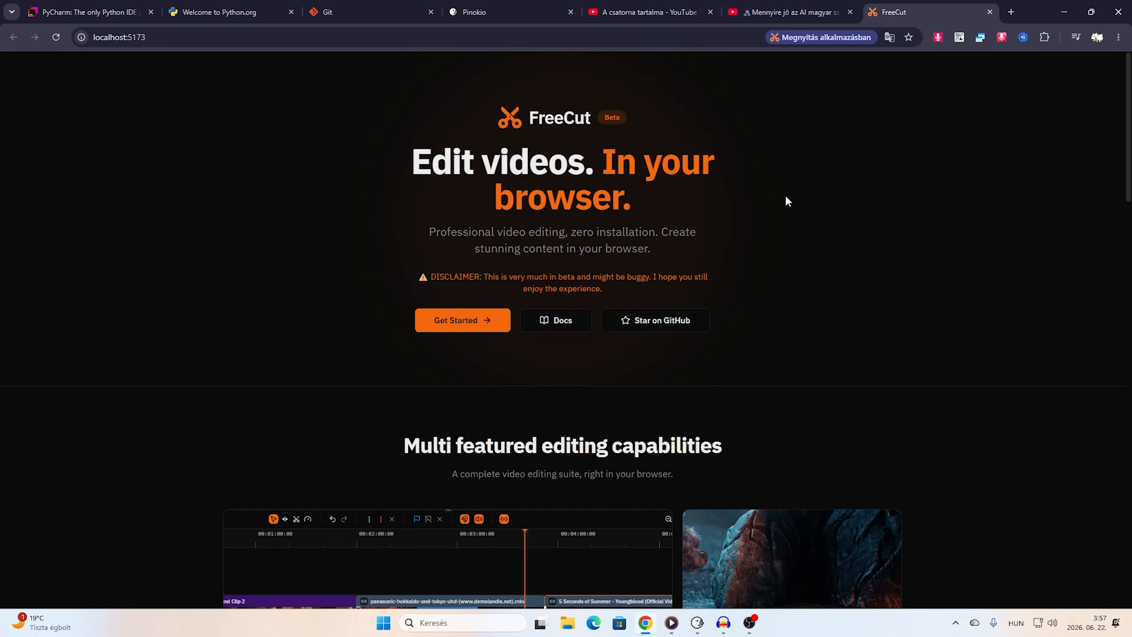
click(450, 322)
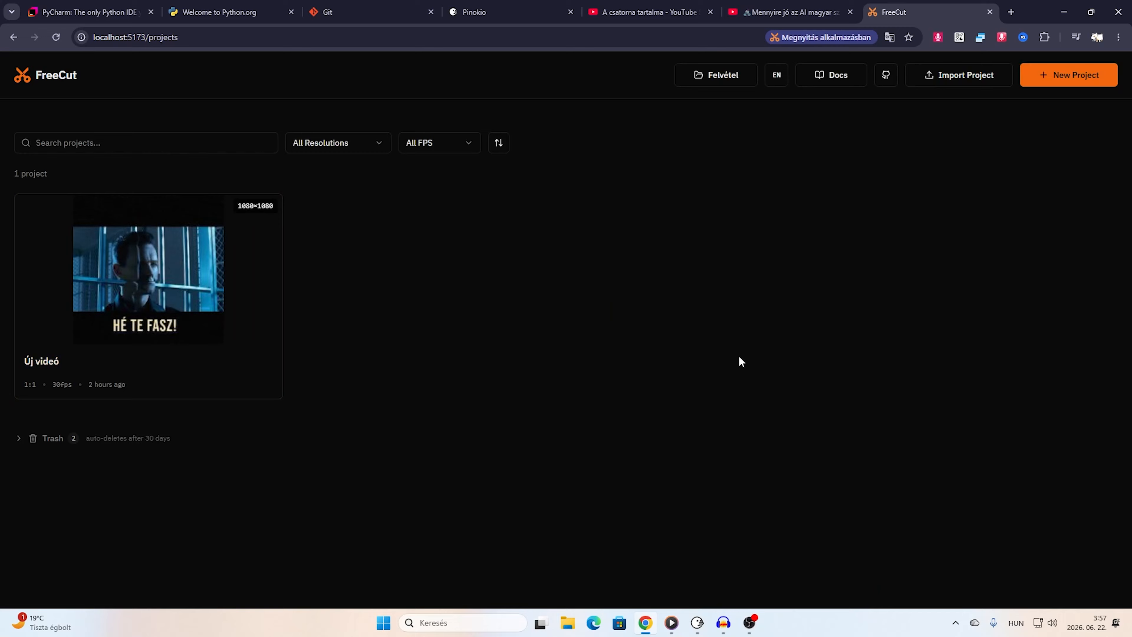
click(165, 271)
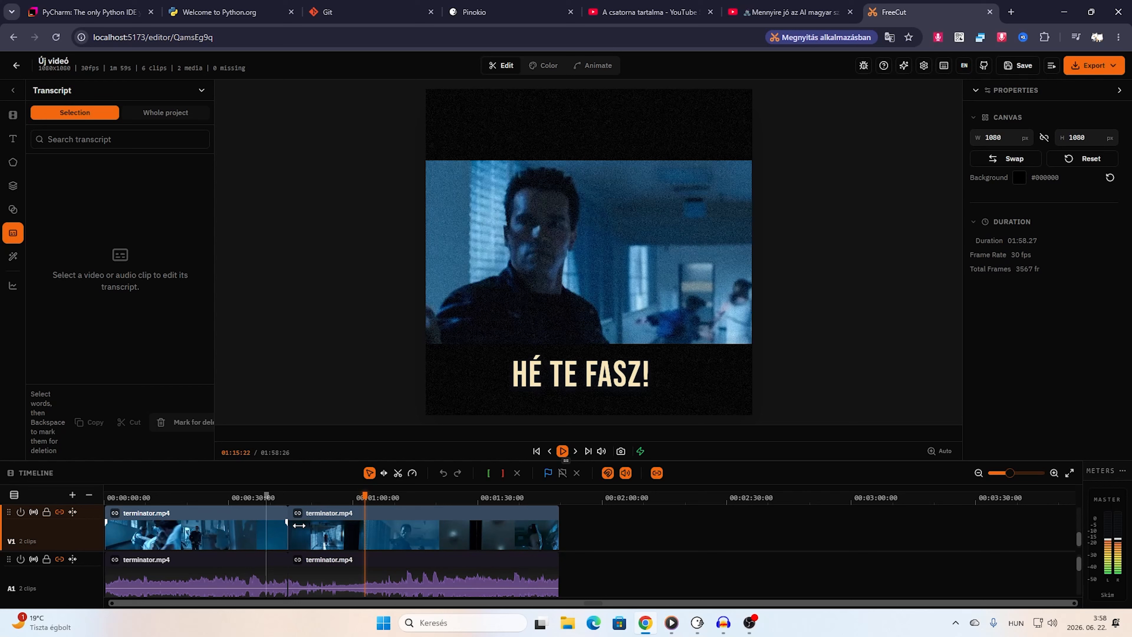
Inspect the project's timeline tracks and the caption's text properties, leaving the caption deselected.
scroll(1080, 529, up, 2)
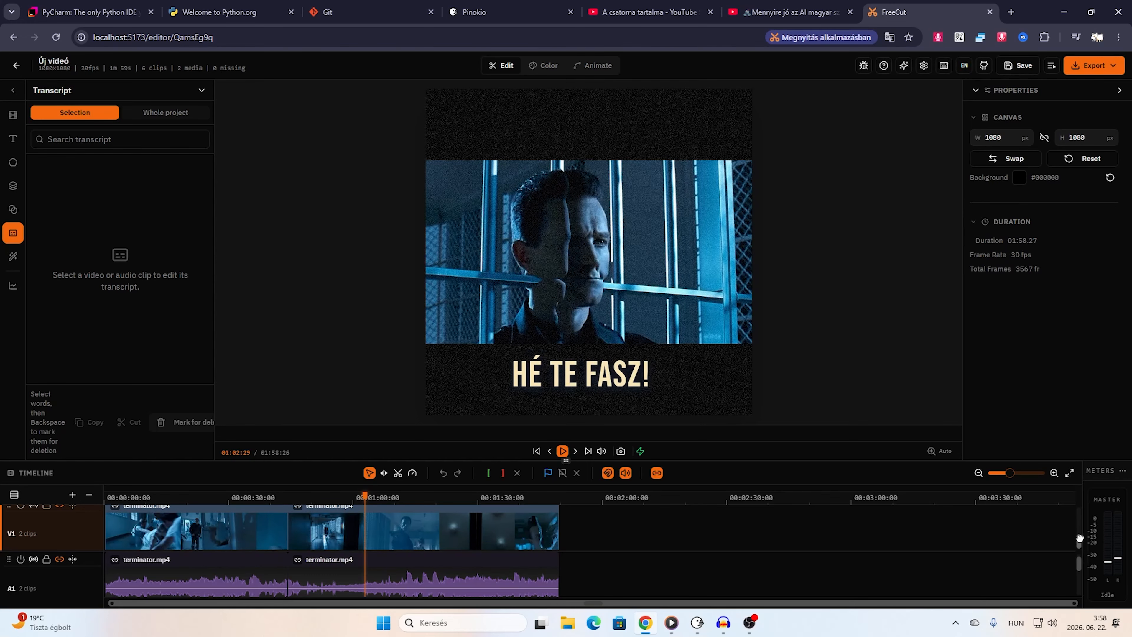
scroll(1080, 529, up, 2)
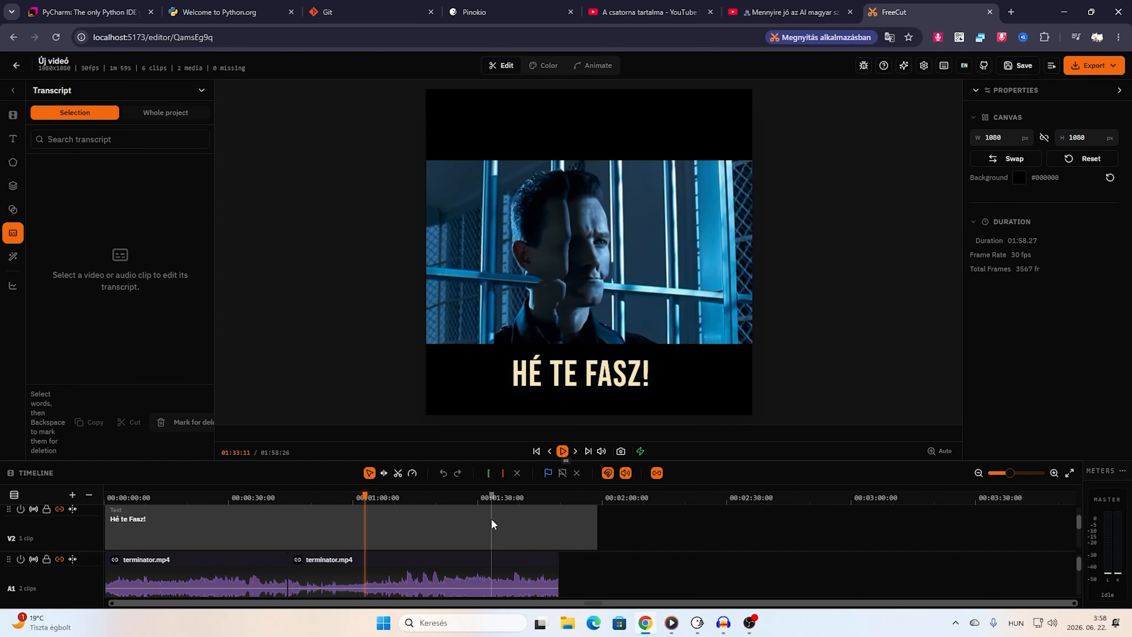
click(624, 373)
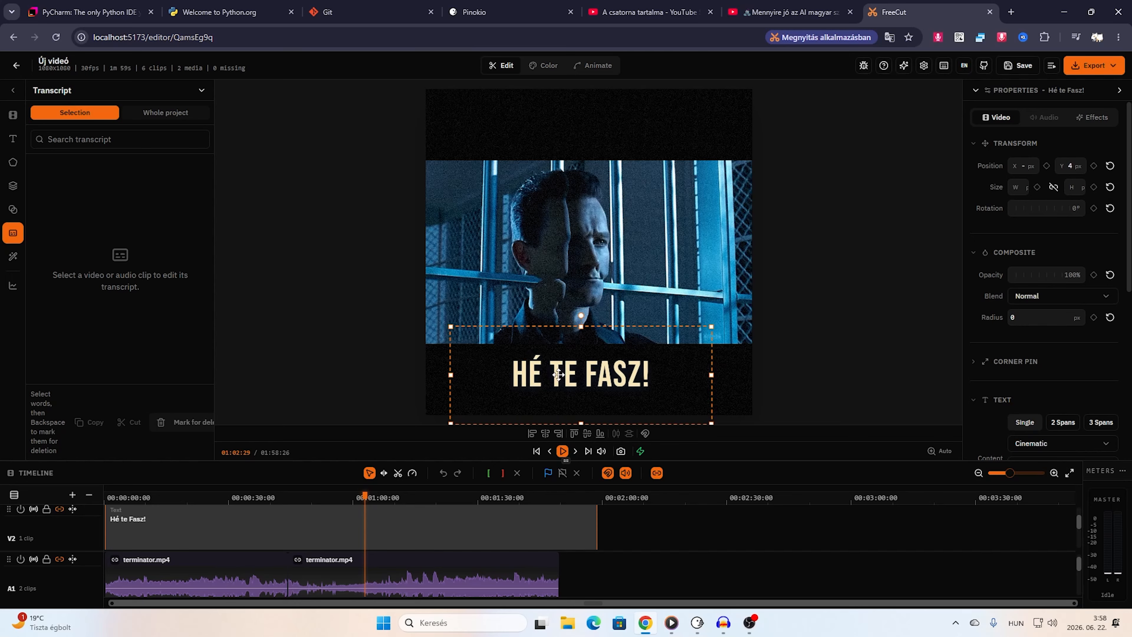
click(880, 343)
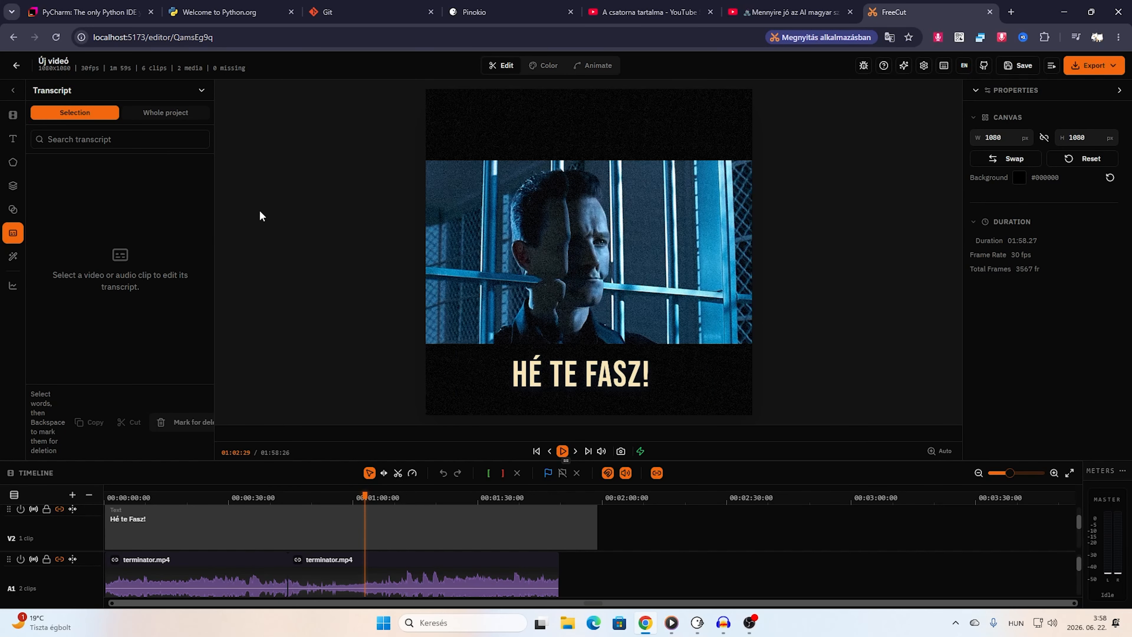
Examine the editor's media library, text templates, shapes, effects and transcript tools, along with the video track.
click(13, 116)
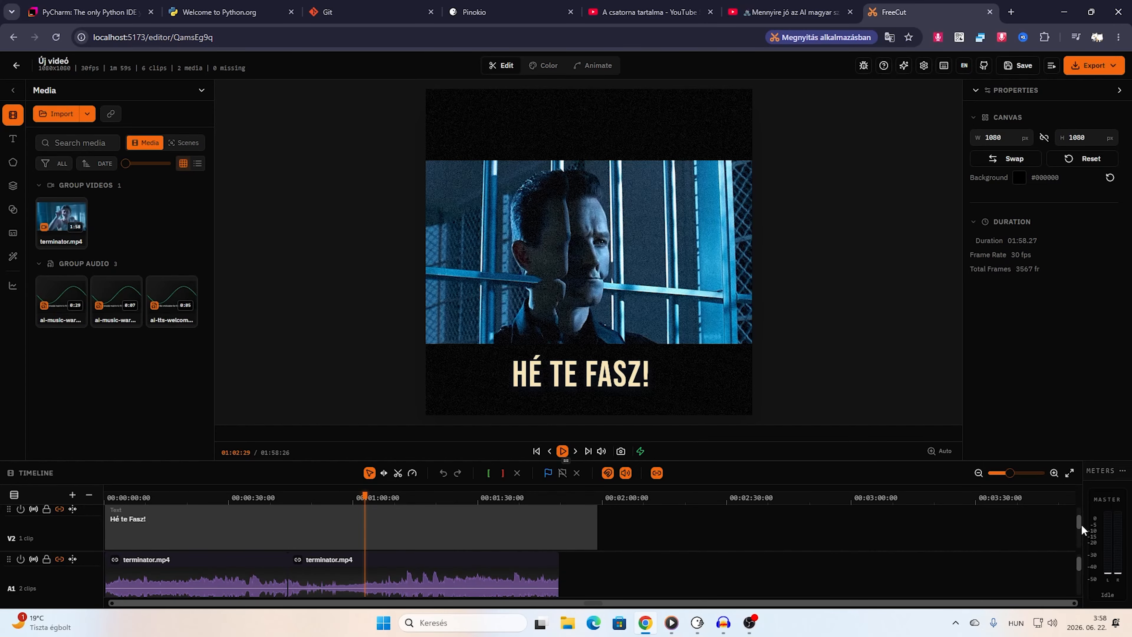
drag(1079, 522, 1087, 548)
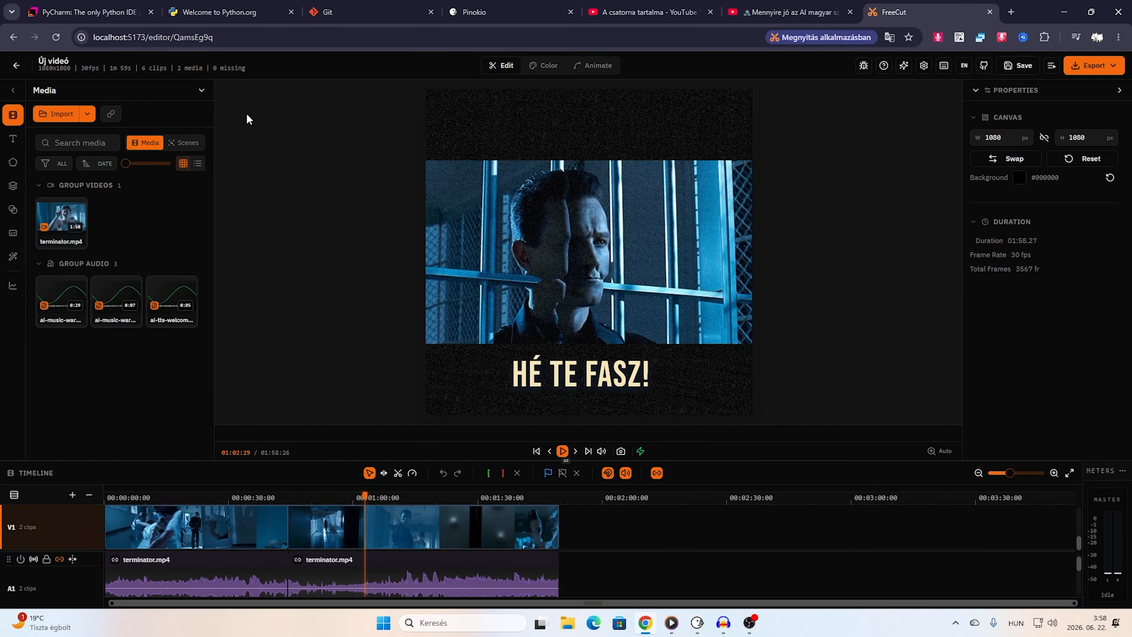
click(13, 139)
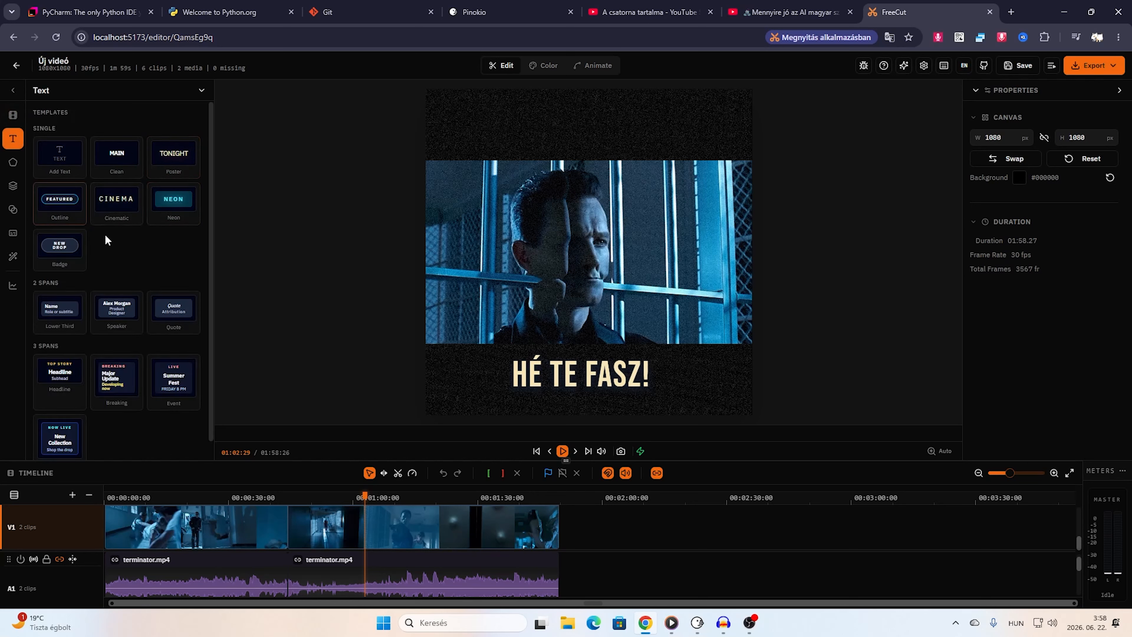
click(8, 170)
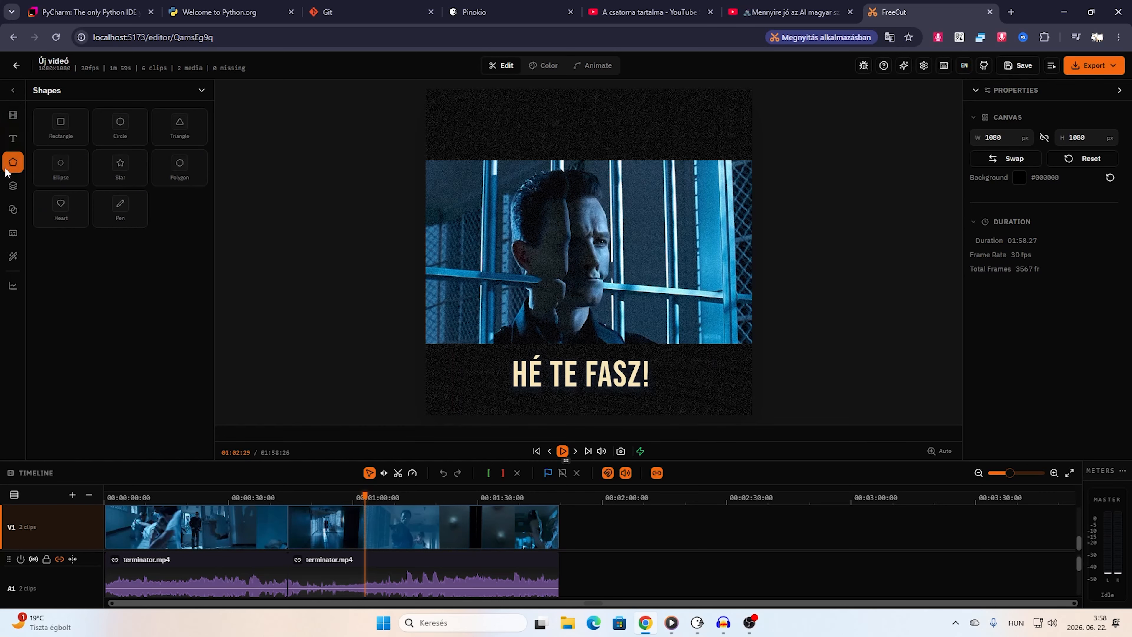
click(12, 185)
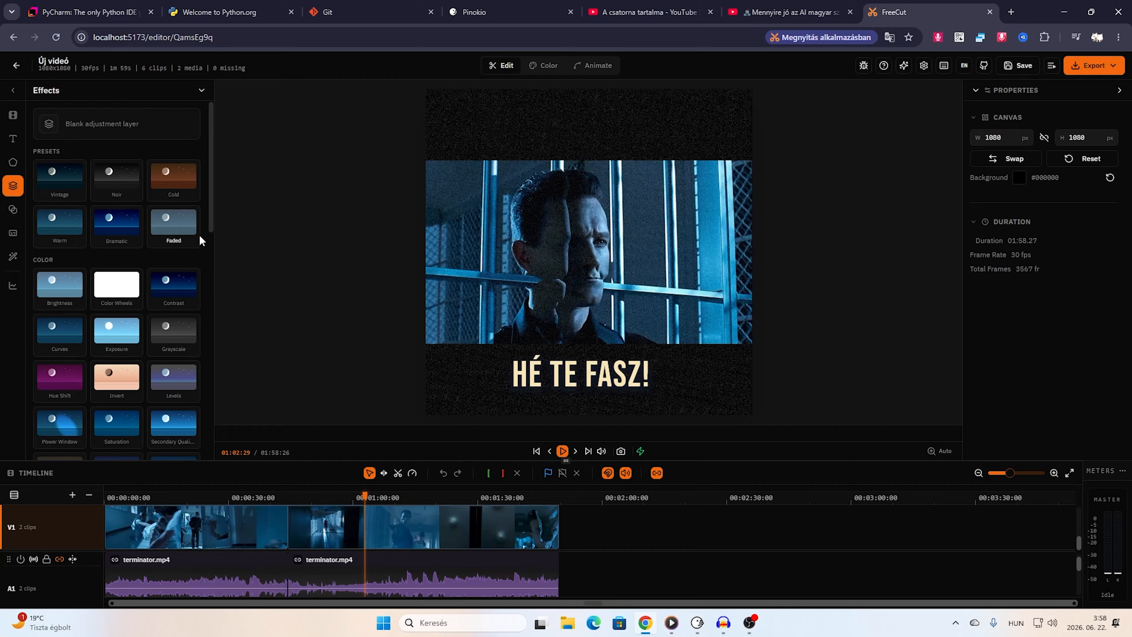
drag(210, 197, 211, 407)
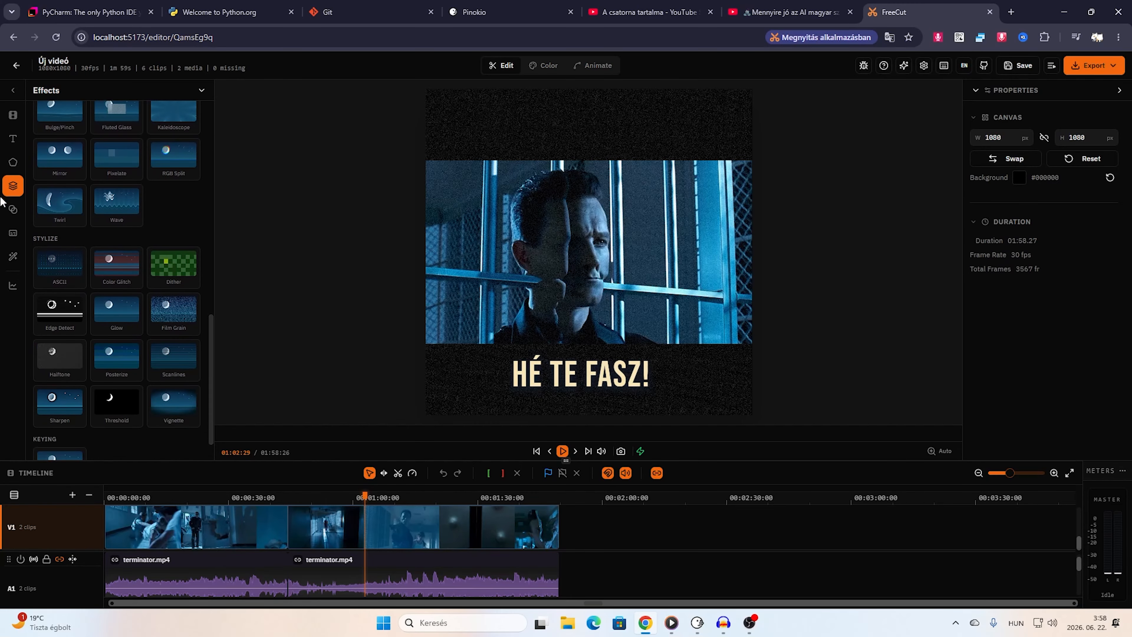
click(13, 236)
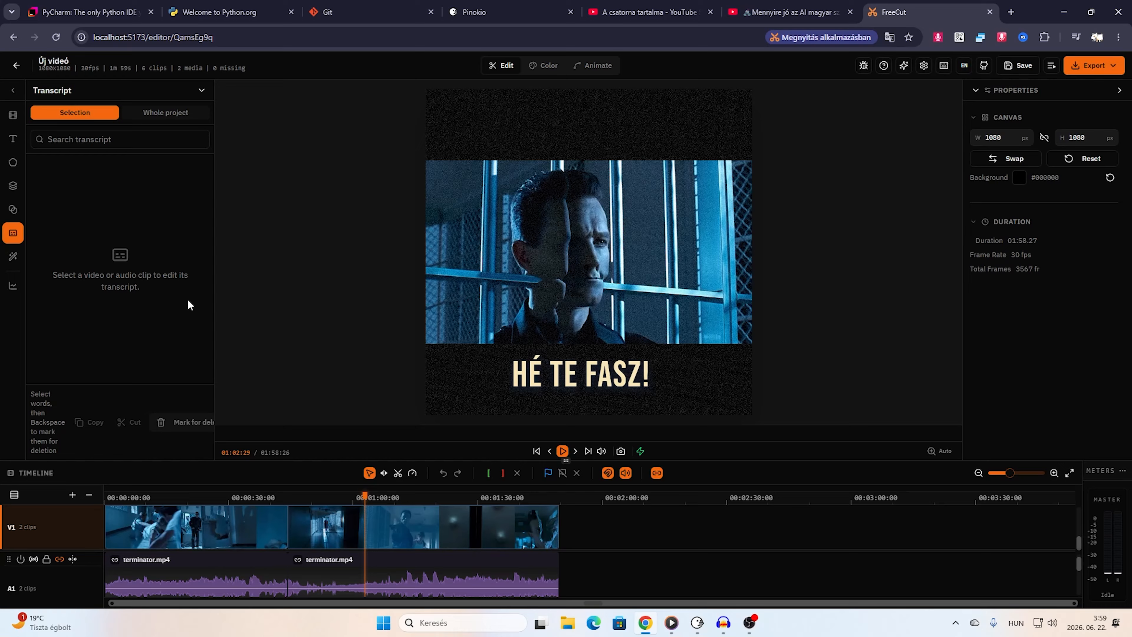
Set up the AI text-to-speech generator with the Supertonic 3 engine, the Robert (M) voice and Hungarian as the language.
click(13, 256)
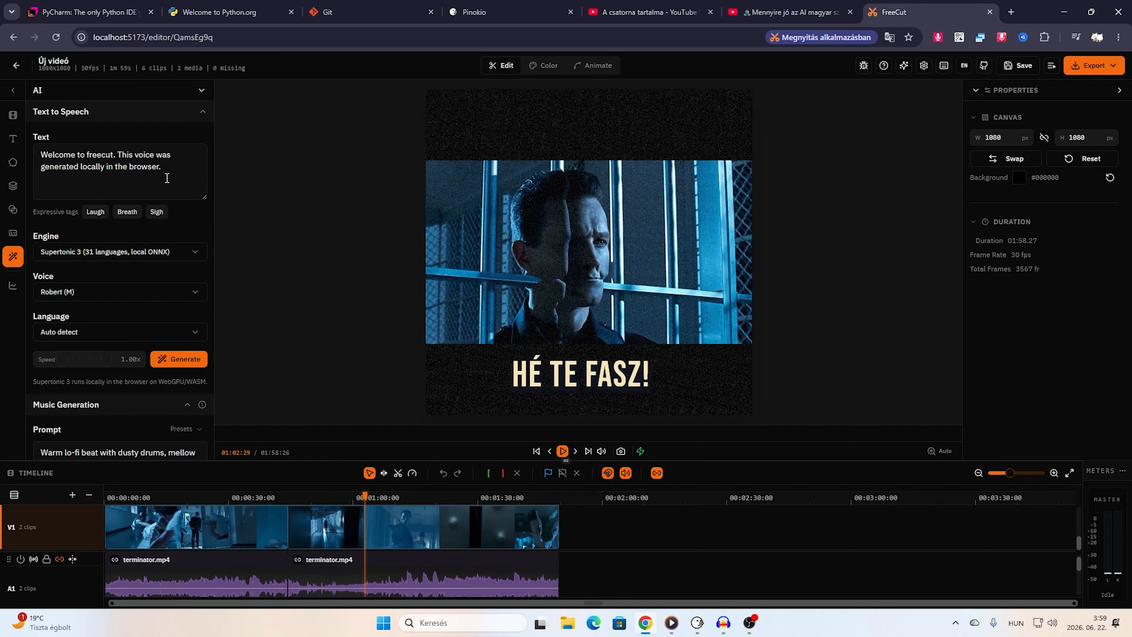
click(189, 252)
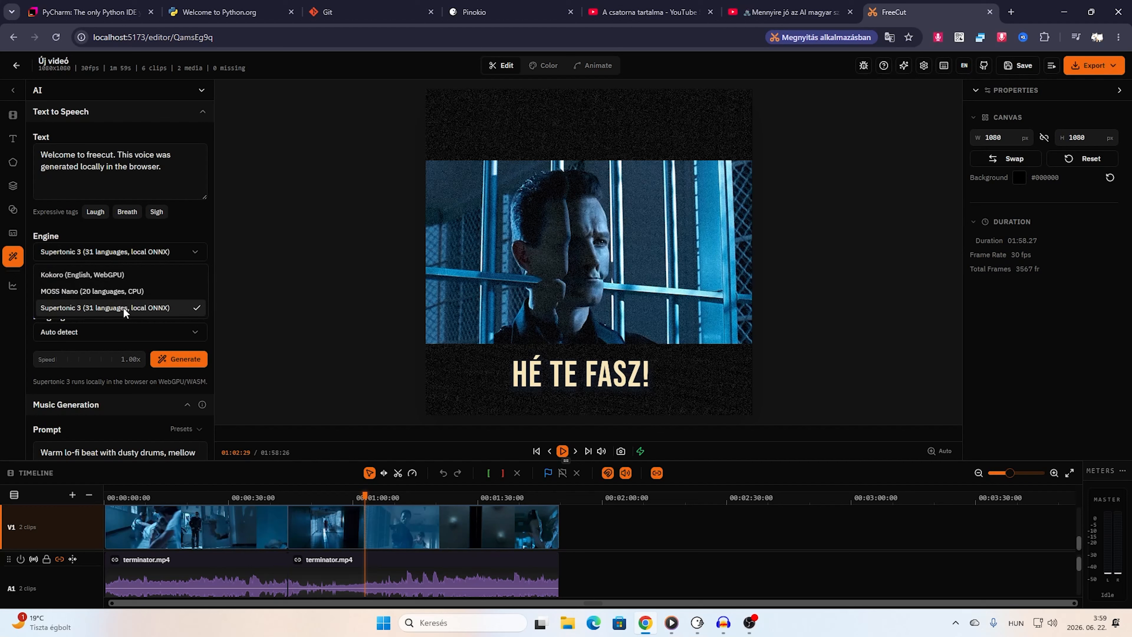
click(112, 308)
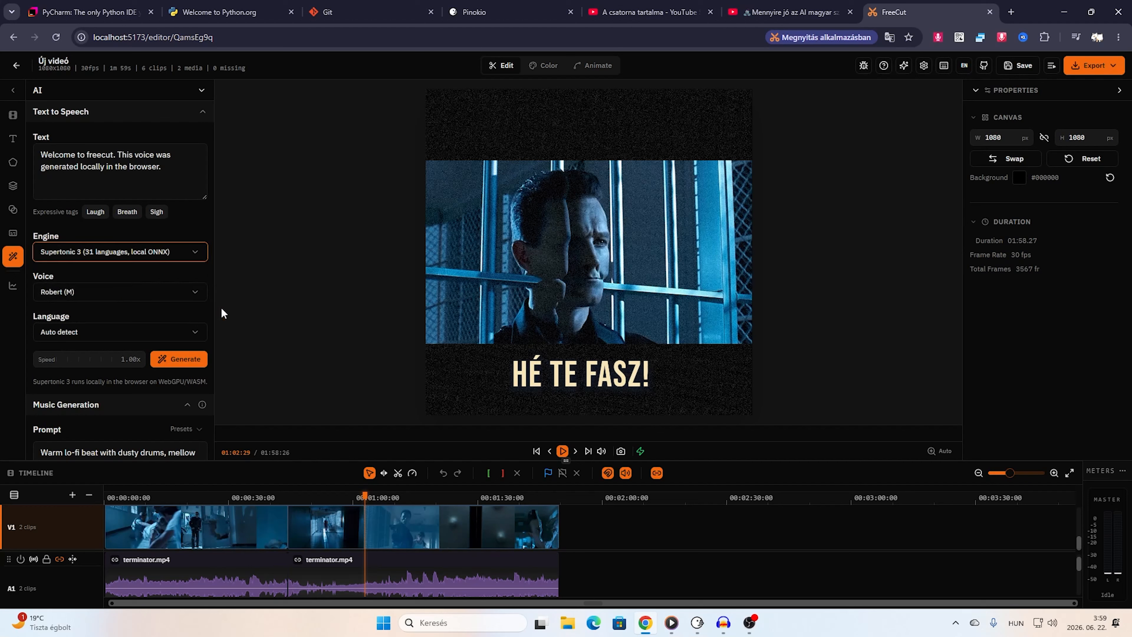
click(198, 336)
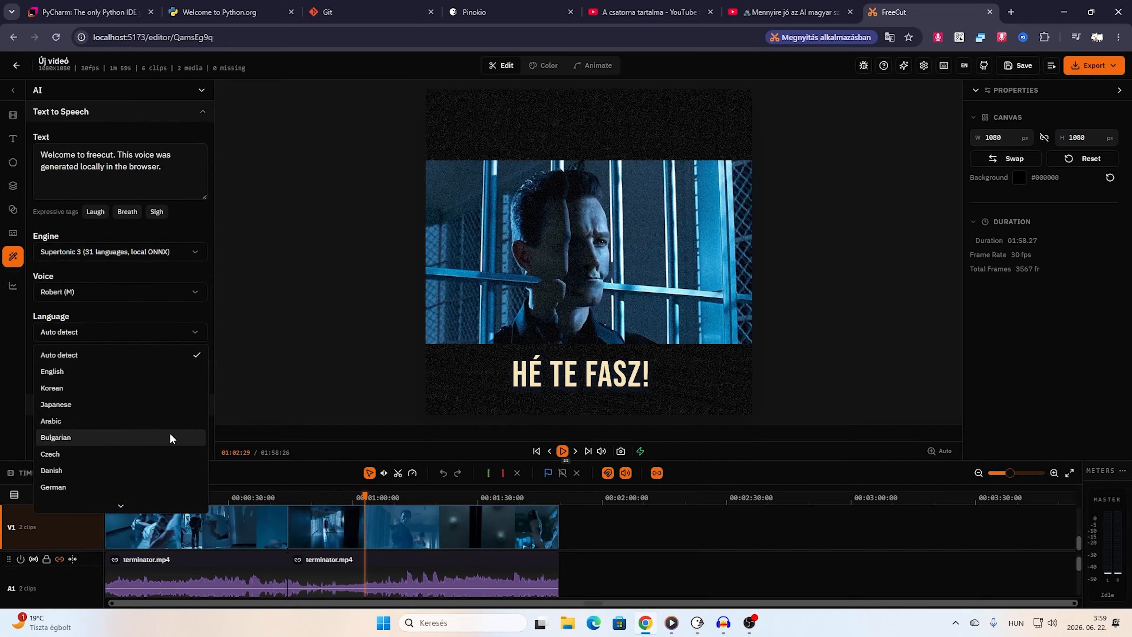
scroll(169, 432, down, 3)
scroll(155, 435, down, 3)
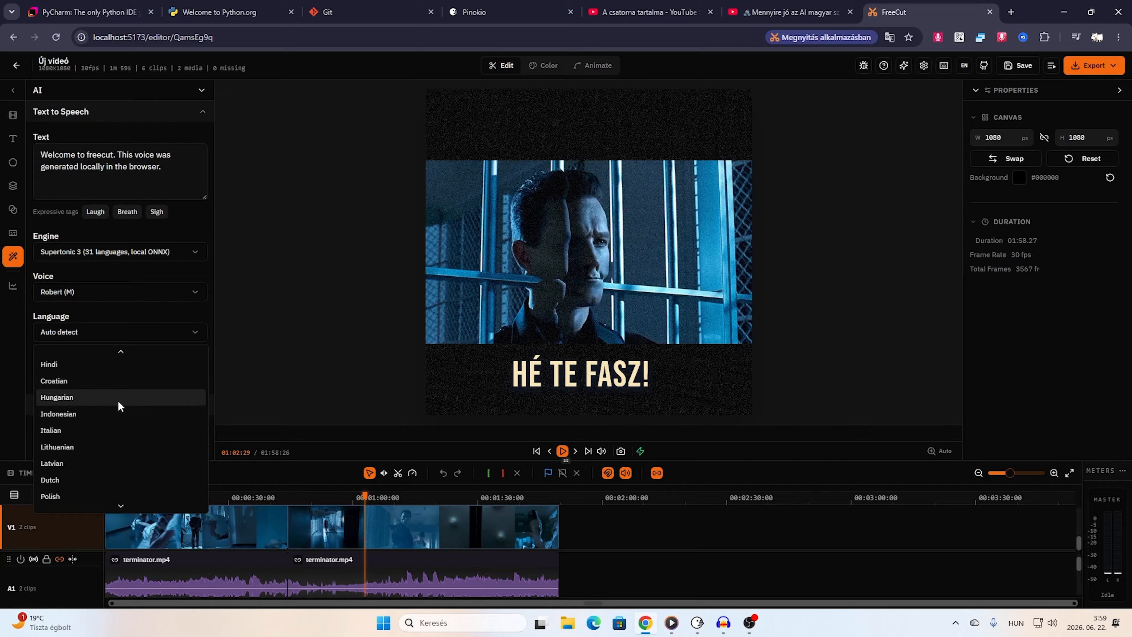
click(97, 398)
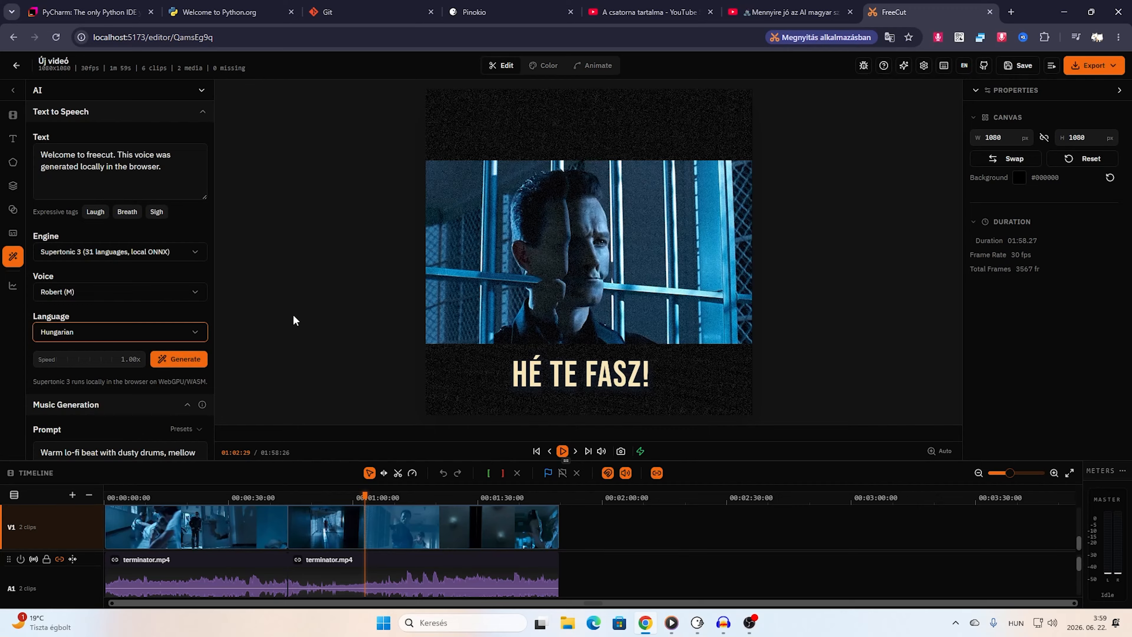
click(67, 292)
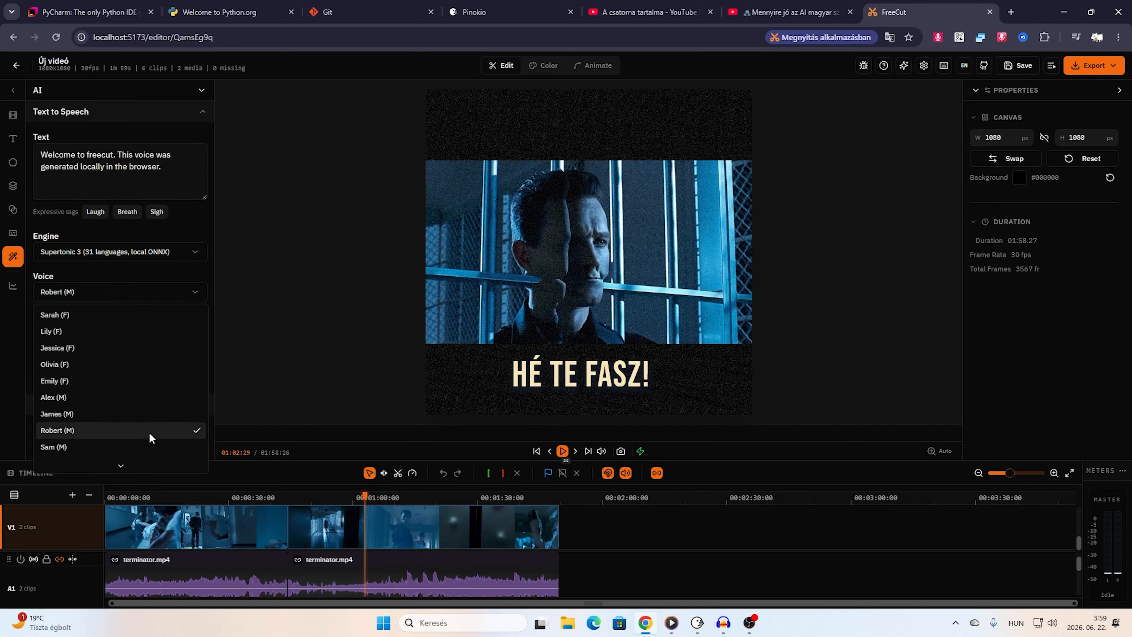
click(93, 430)
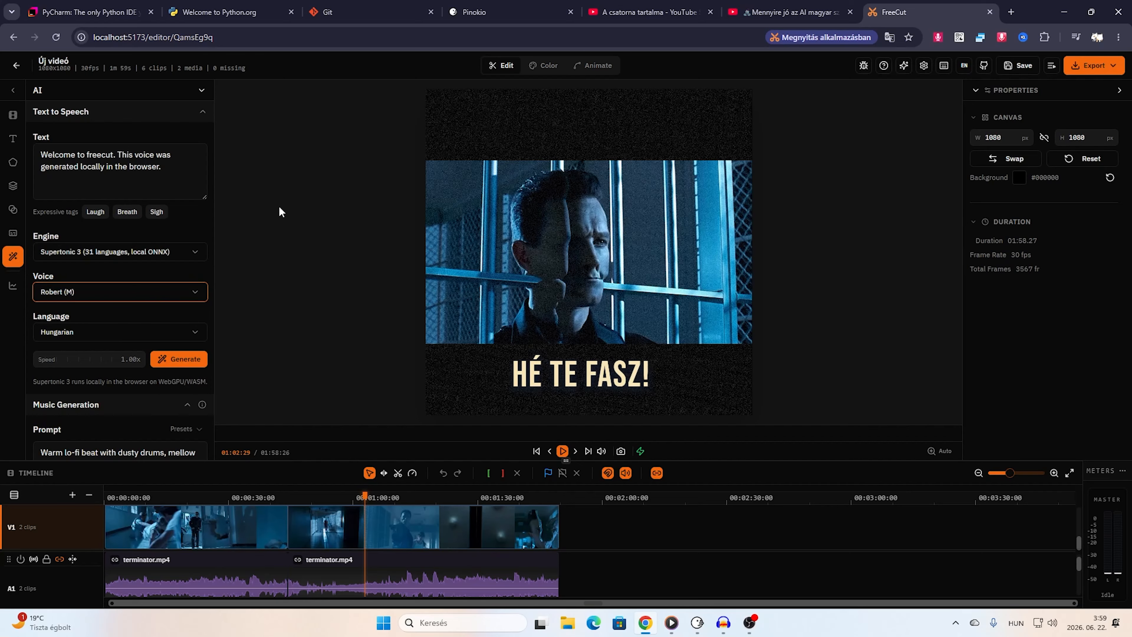
Collapse the text-to-speech section and set the music generation length to 30 seconds.
click(201, 111)
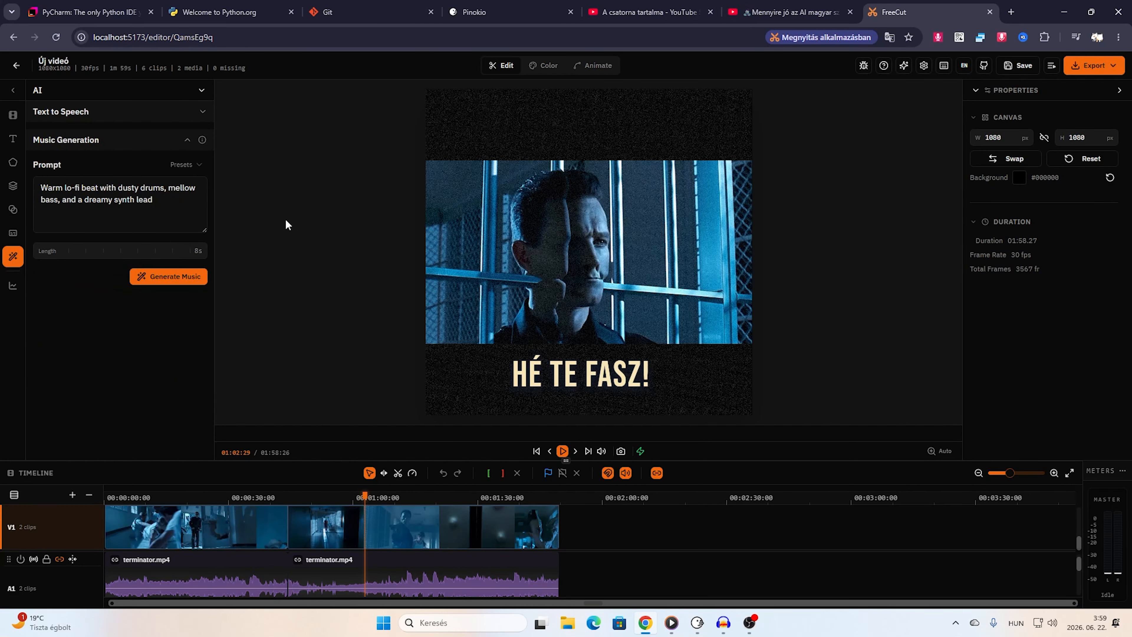
click(198, 252)
text(30)
click(264, 270)
Move the playhead back to the start of the timeline and preview the first few seconds of the video.
drag(365, 496, 66, 513)
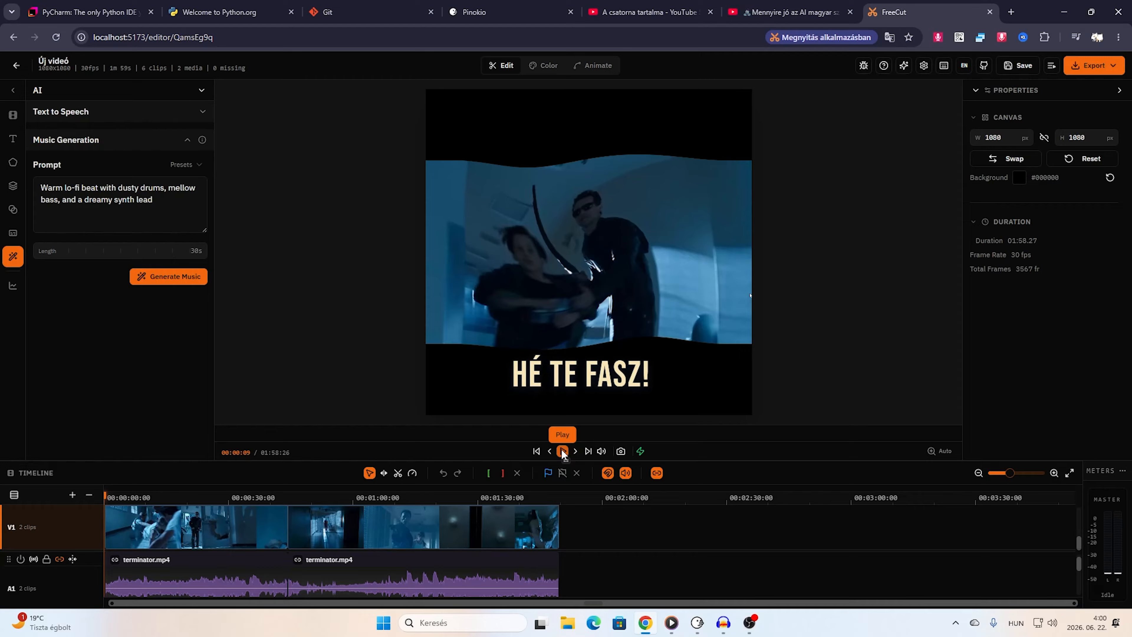
click(563, 451)
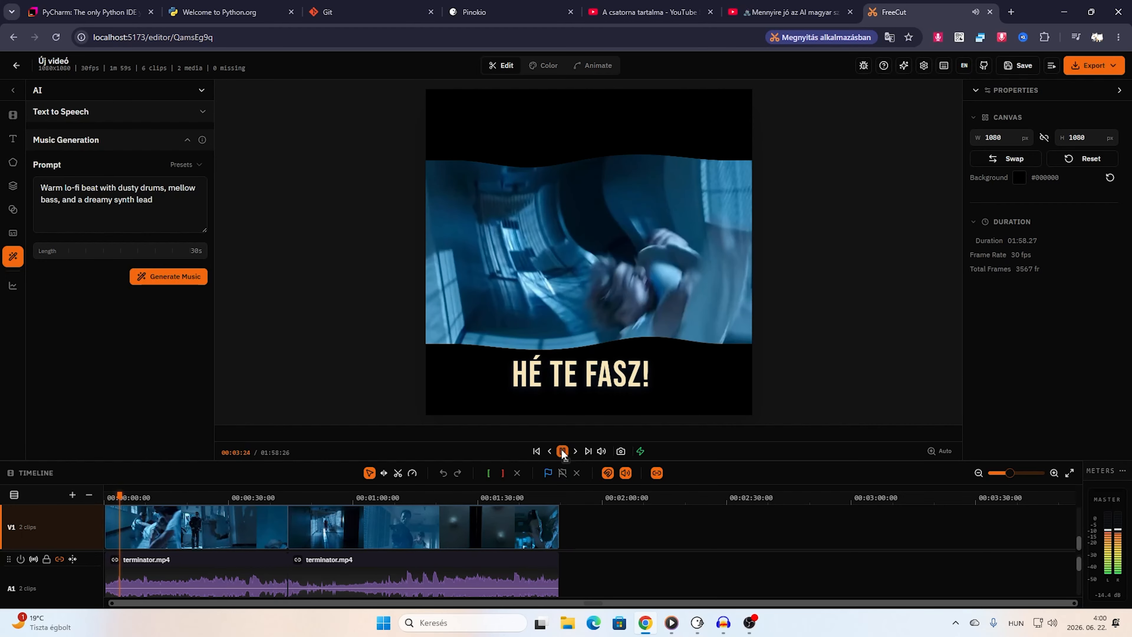
click(563, 451)
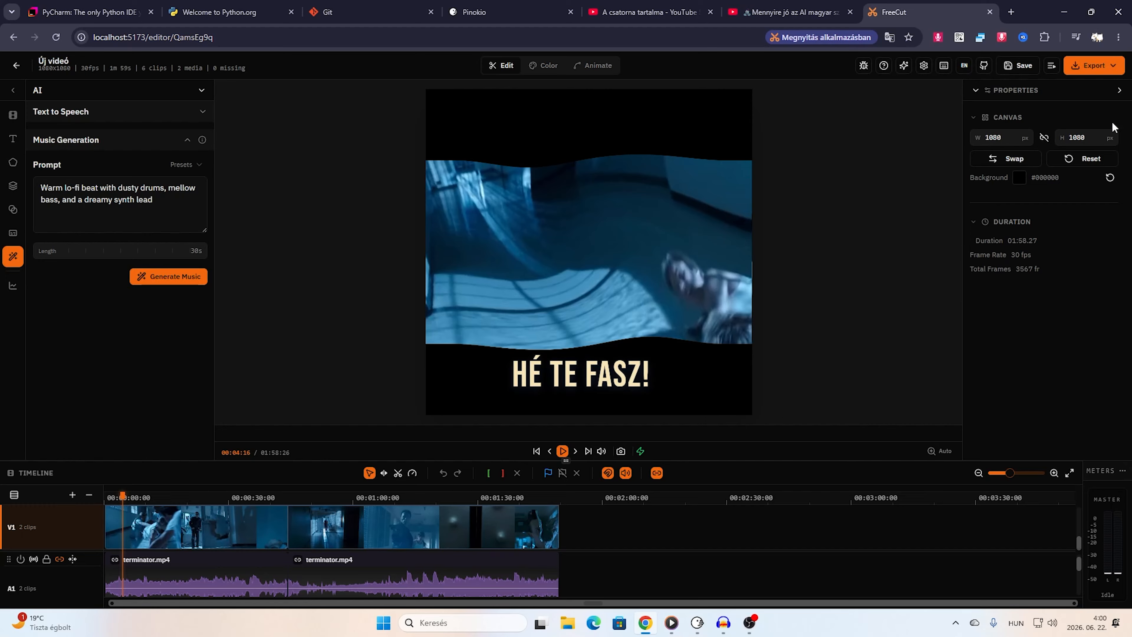
Export the project as an MP4 video with the Recommended preset, H.264 codec and High quality.
click(1110, 65)
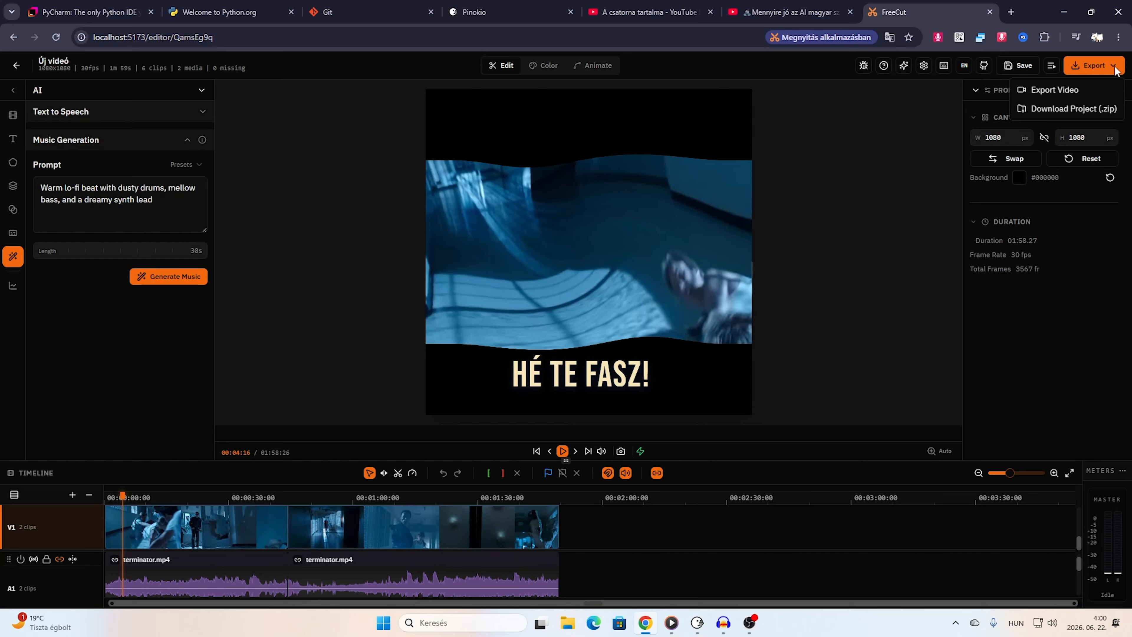
click(1041, 94)
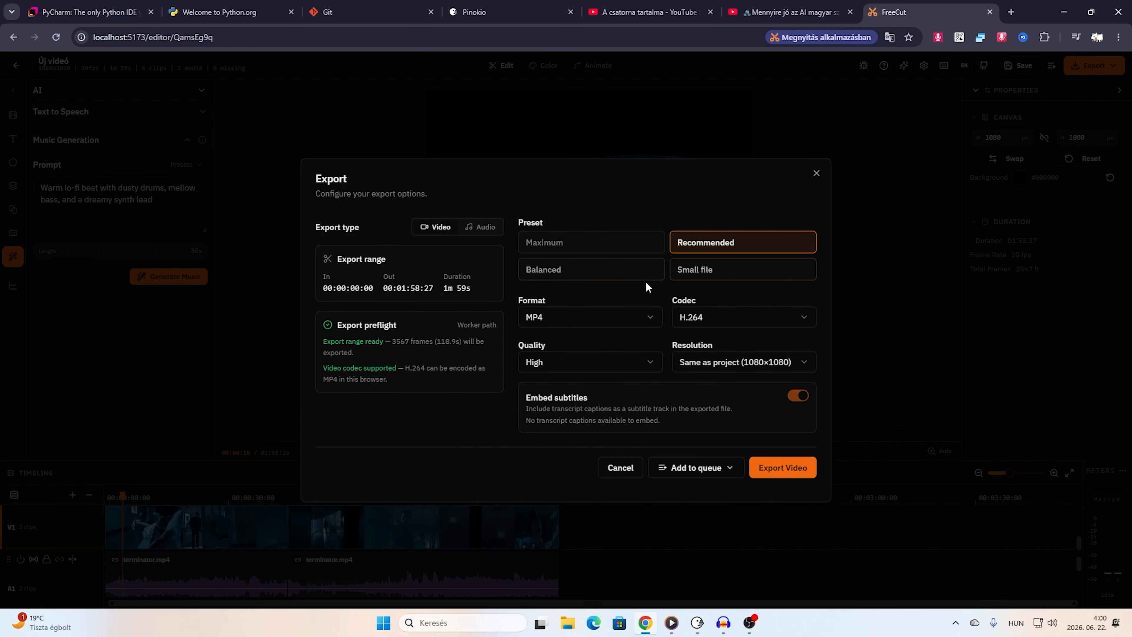
click(654, 317)
click(655, 316)
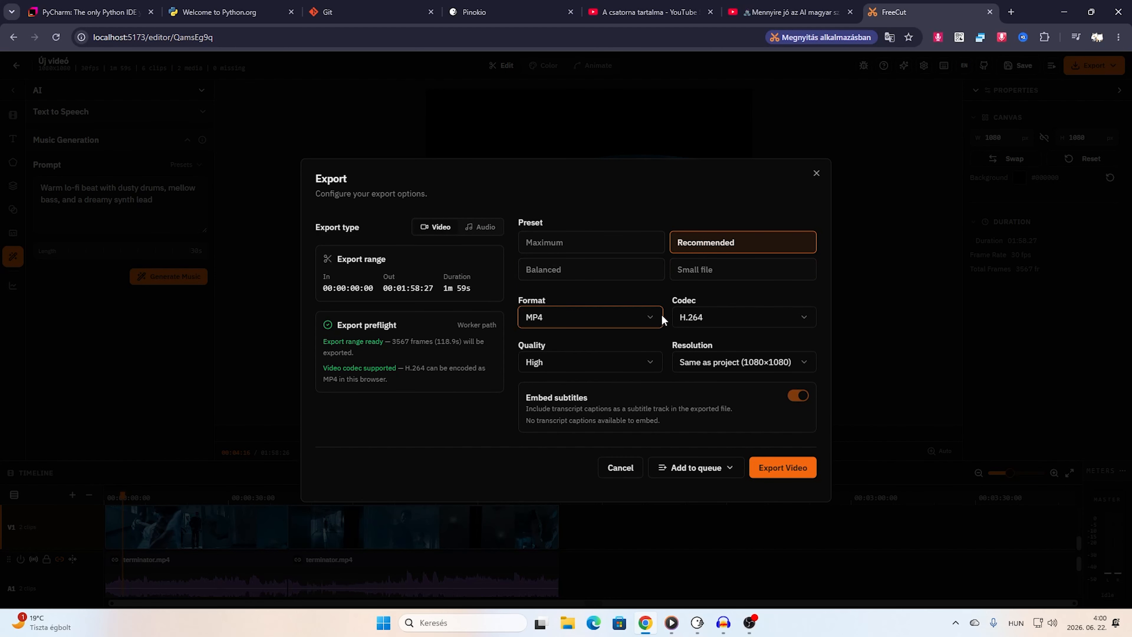
click(812, 318)
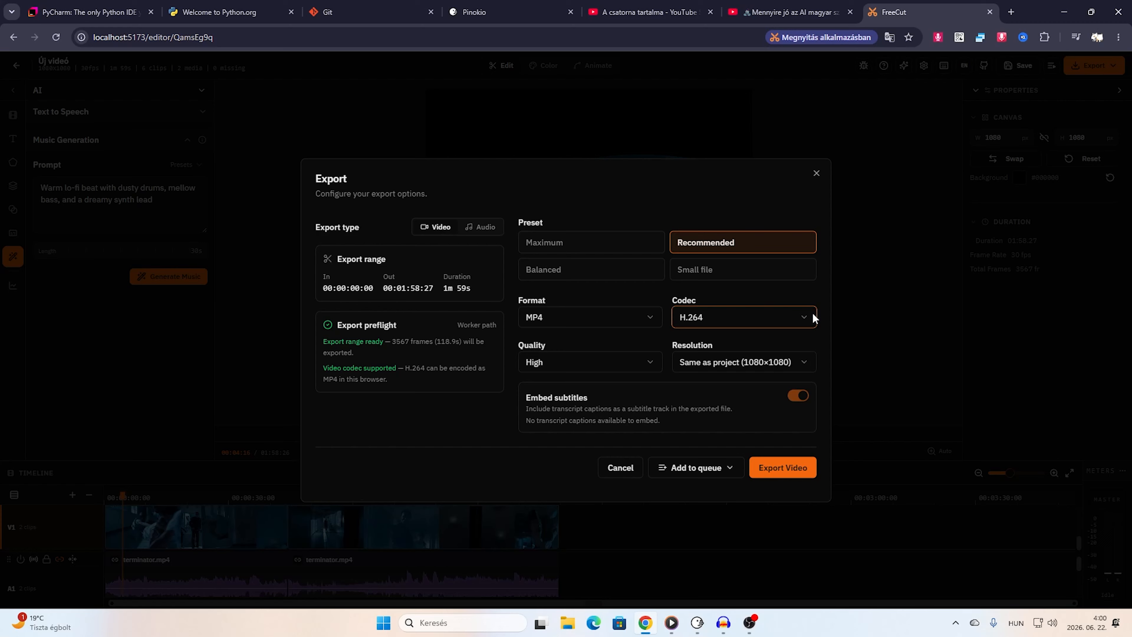
click(655, 363)
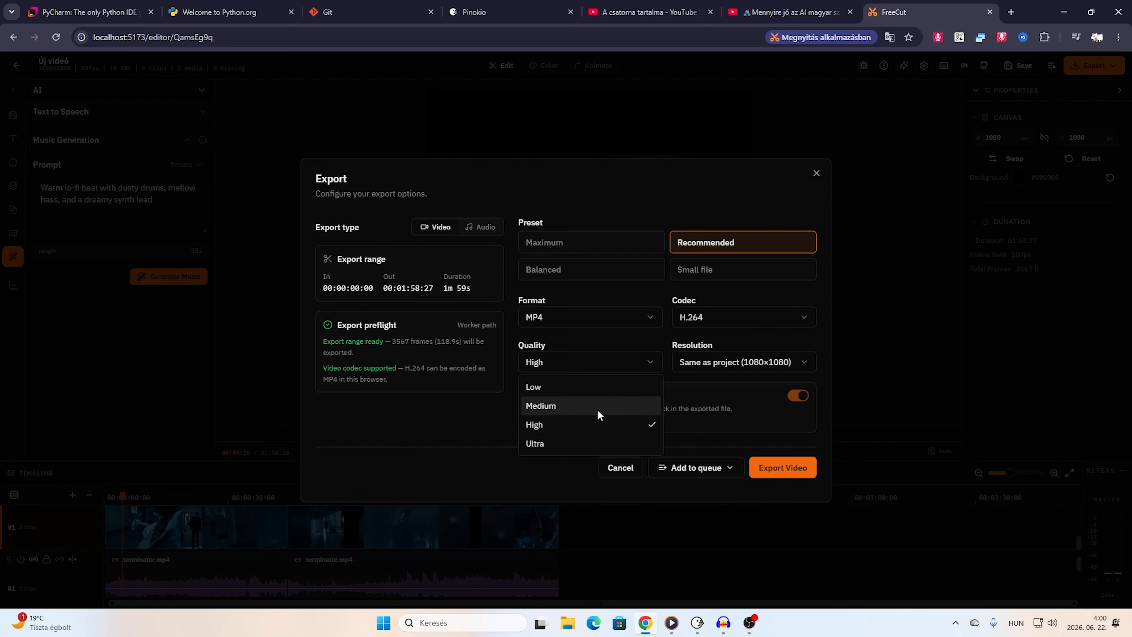
click(601, 427)
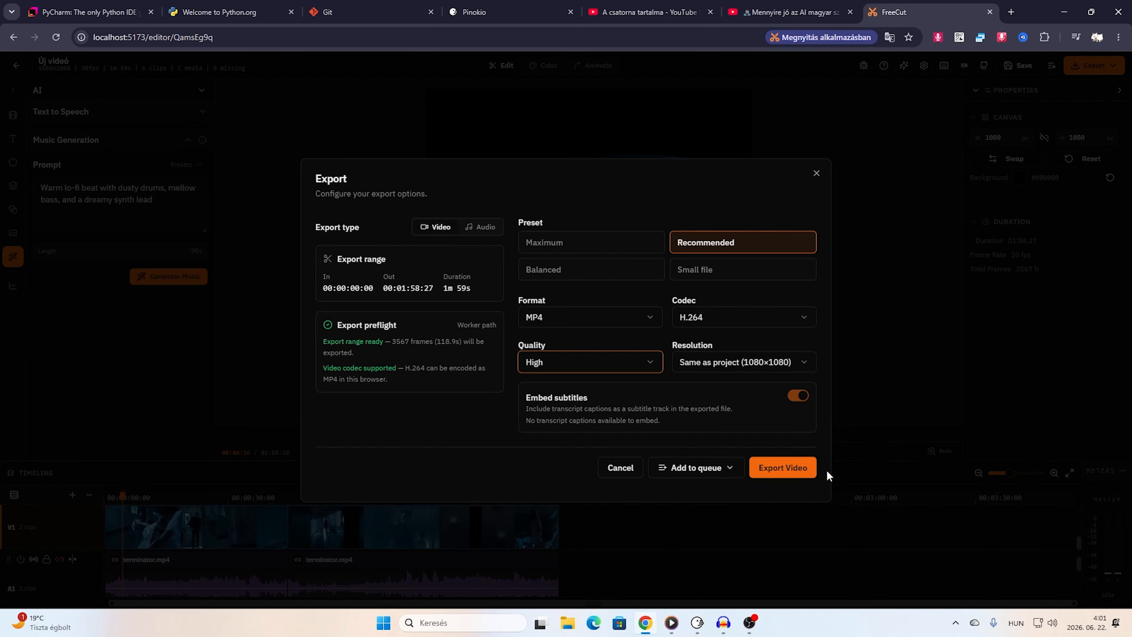
click(787, 467)
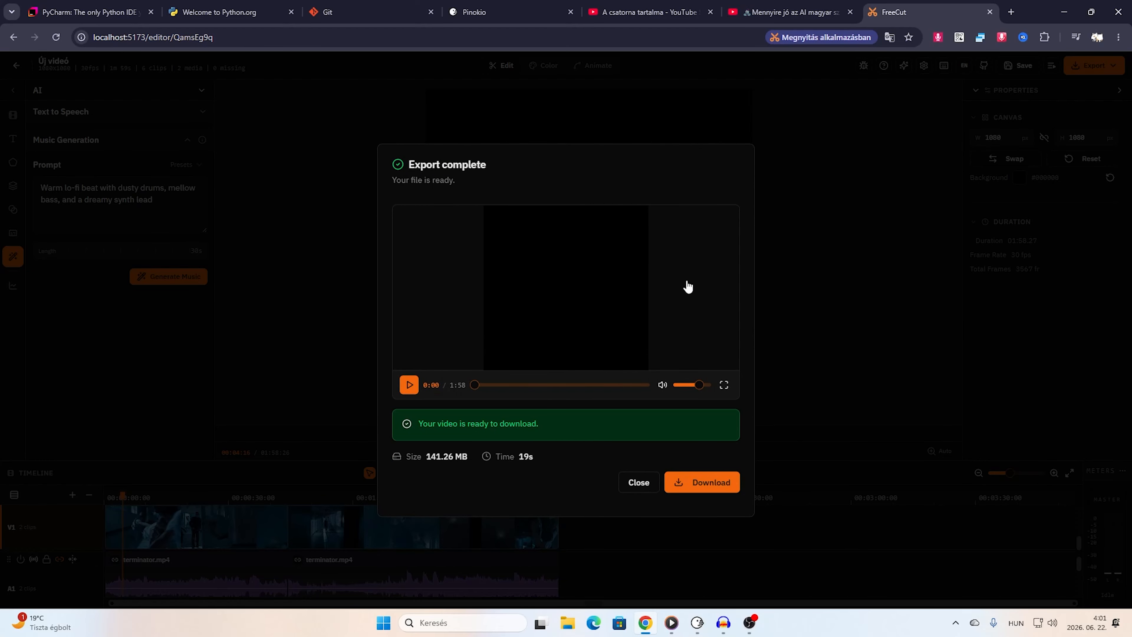
Play a short part of the exported video, pause it and close the export result without downloading.
click(406, 386)
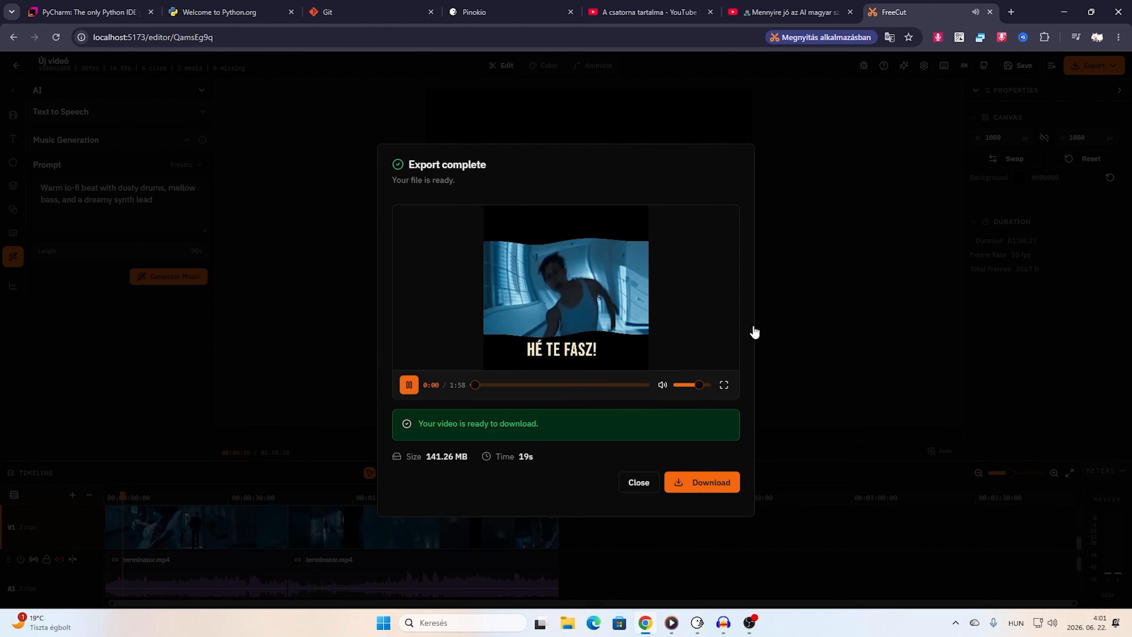
click(407, 384)
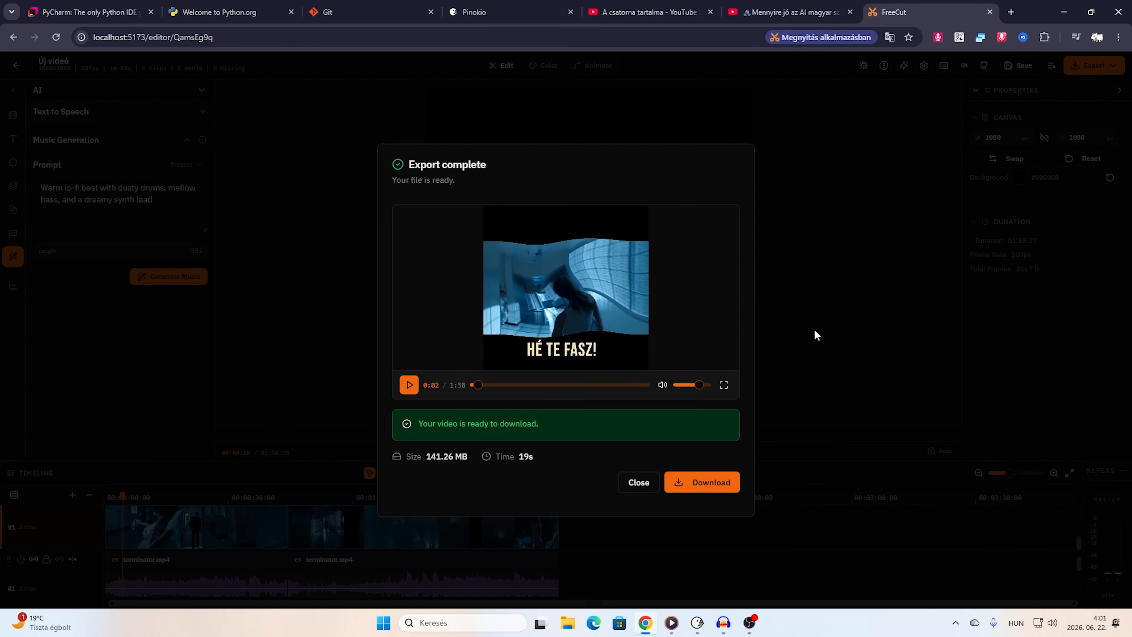
click(636, 484)
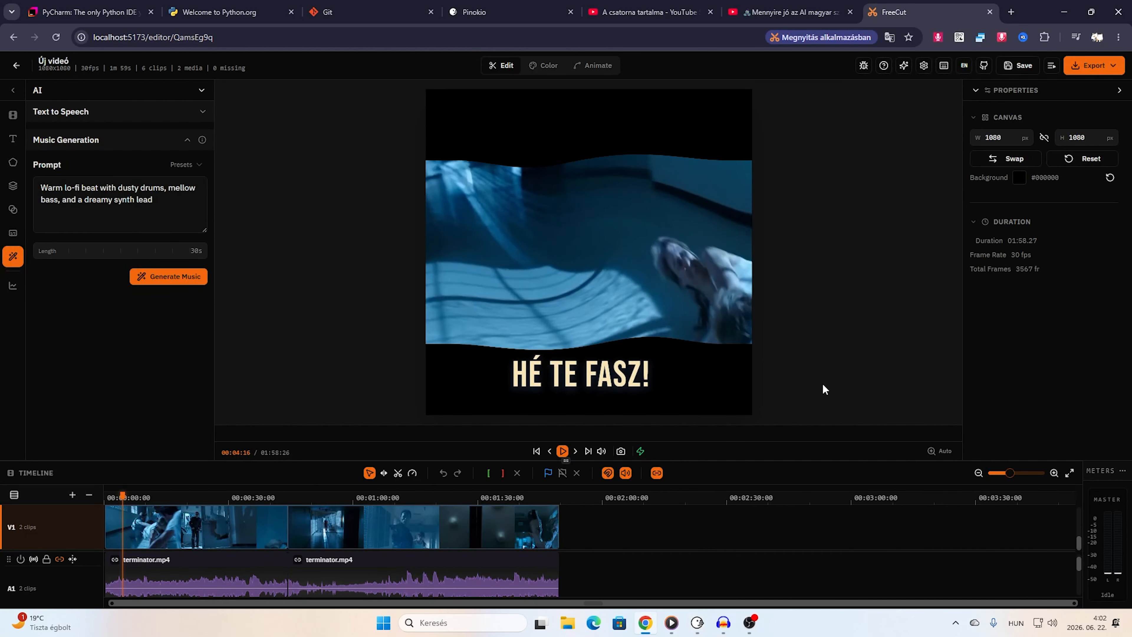